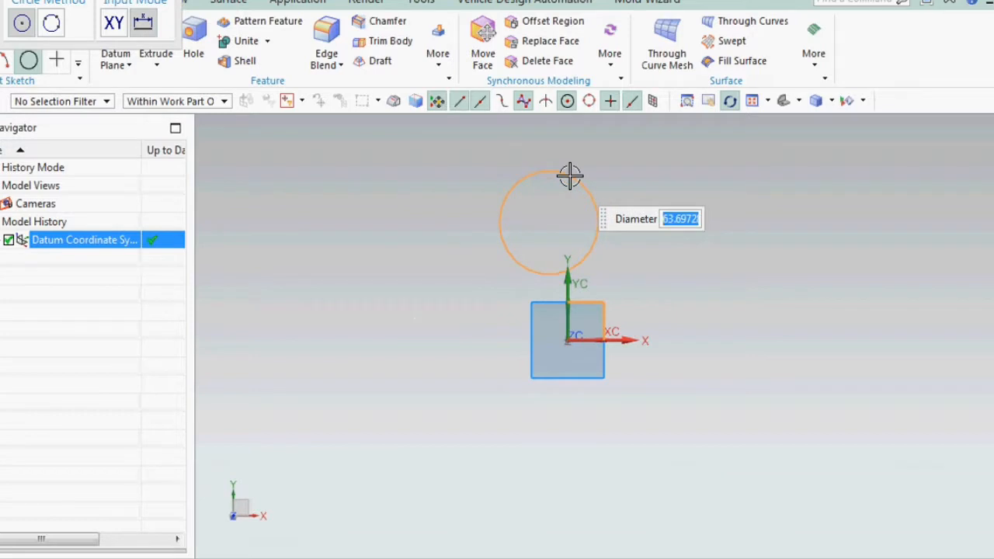
Draw an 80 mm diameter circle above the origin and a 300 mm diameter circle centred near the datum plane's corner.
key("Return")
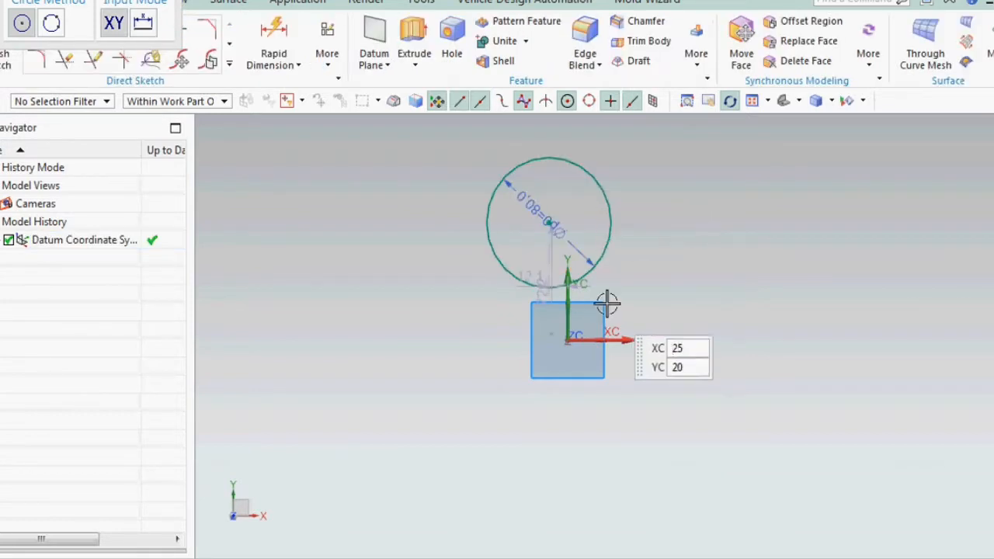
left_click(606, 302)
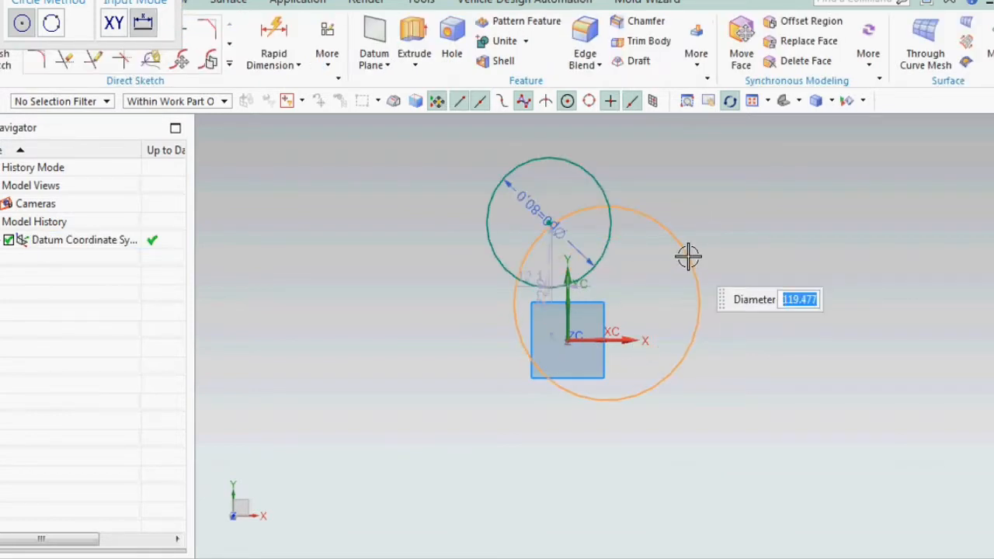
key("Return")
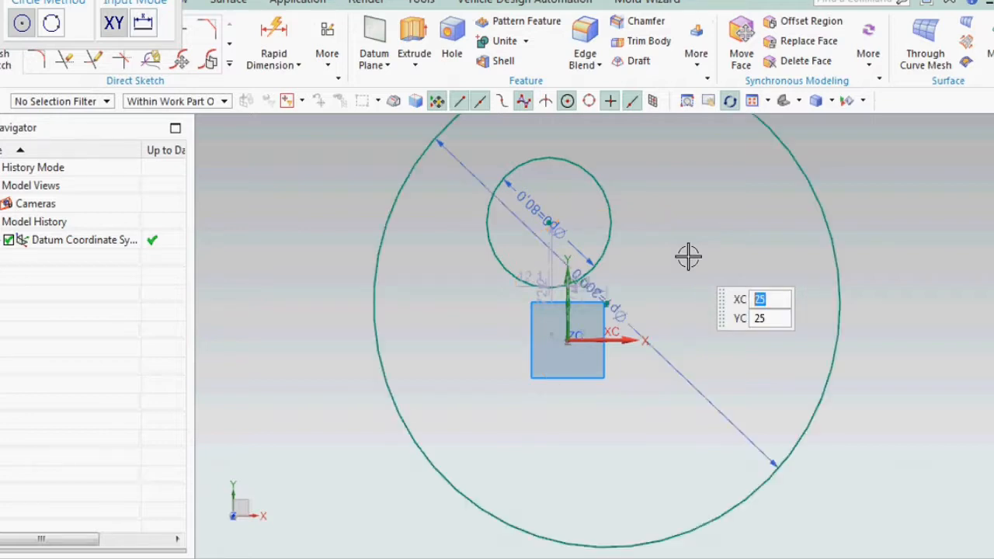
key("ctrl+q")
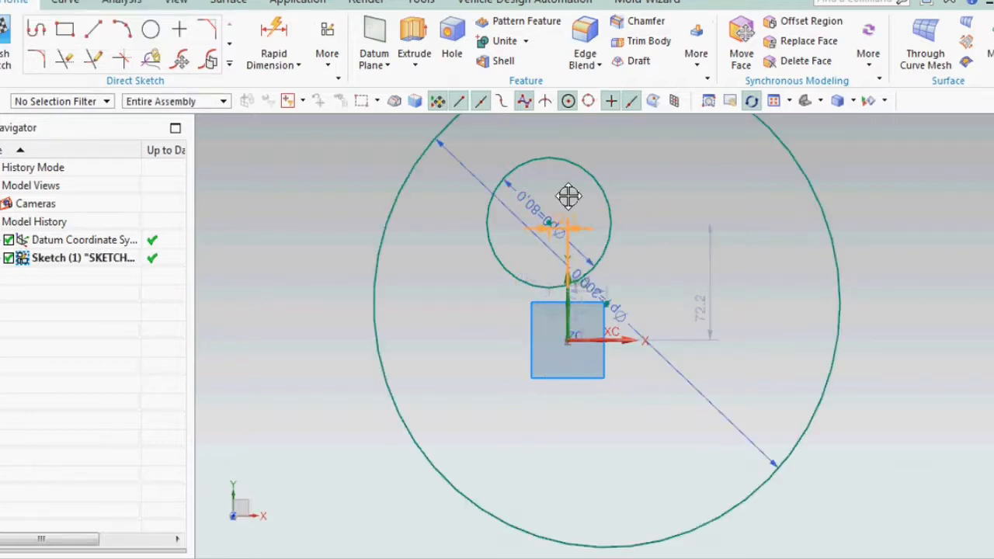
Set the horizontal distance of both circle centres from the Y axis to 0 mm.
double_click(575, 140)
type("0")
key("Return")
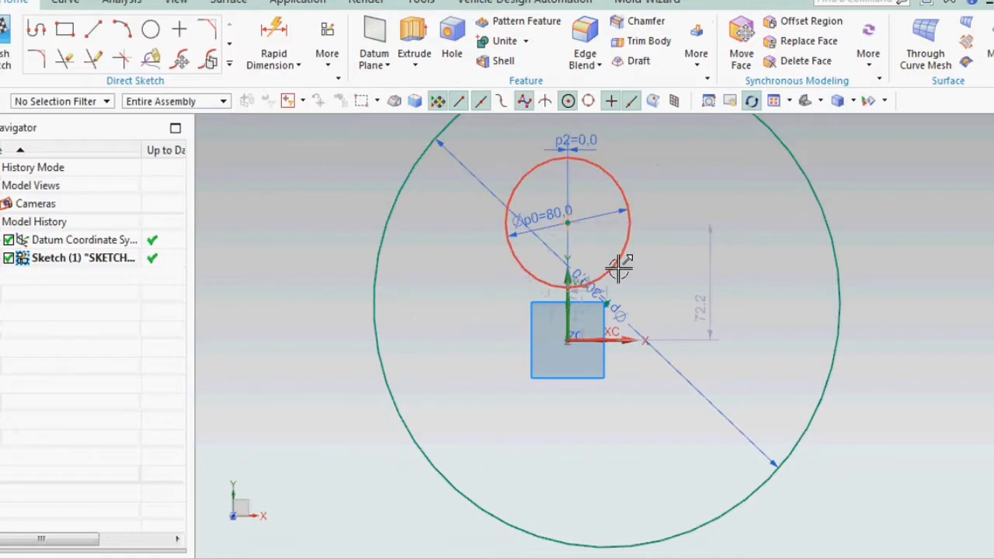
double_click(593, 251)
type("0")
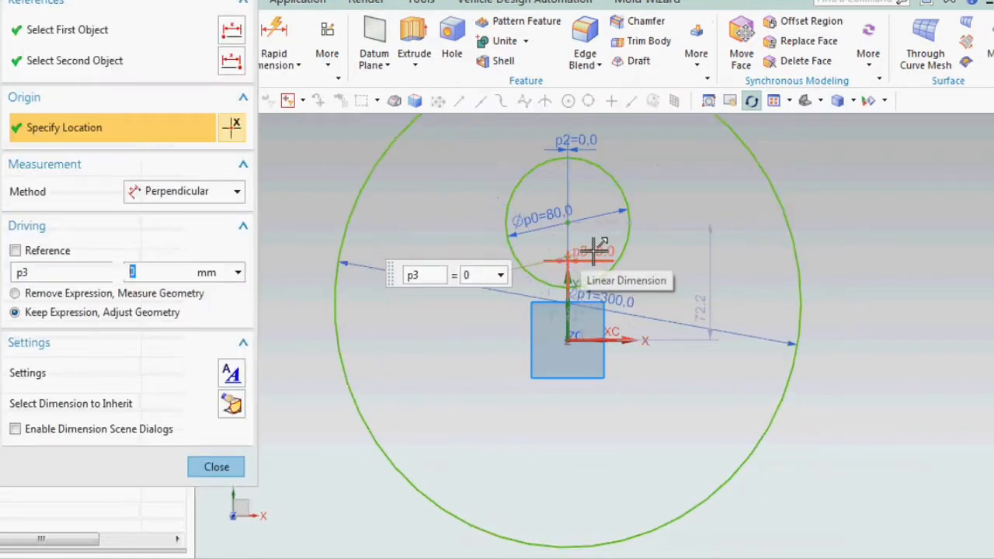
key("Return")
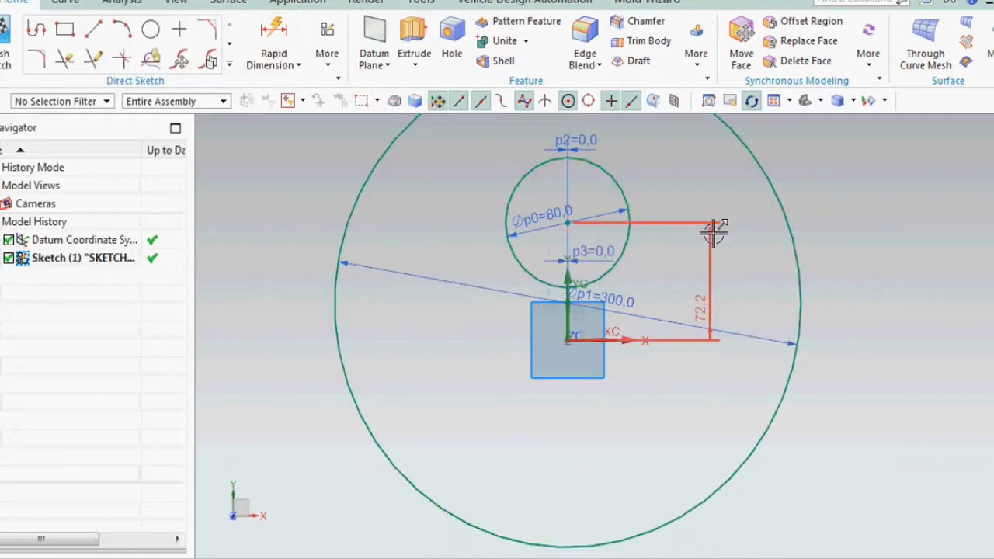
Set the vertical distance from the origin to the small circle's centre to 35 mm.
double_click(710, 250)
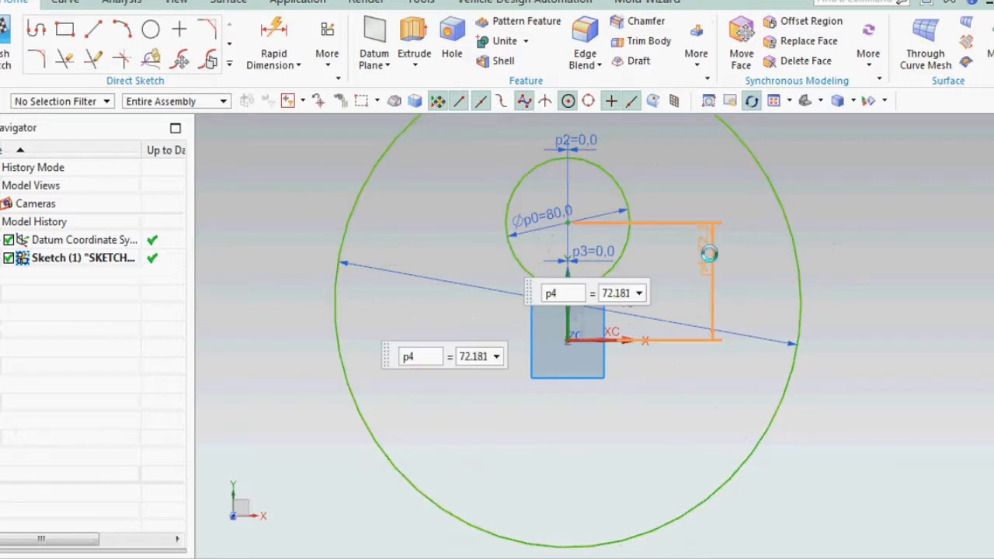
type("35")
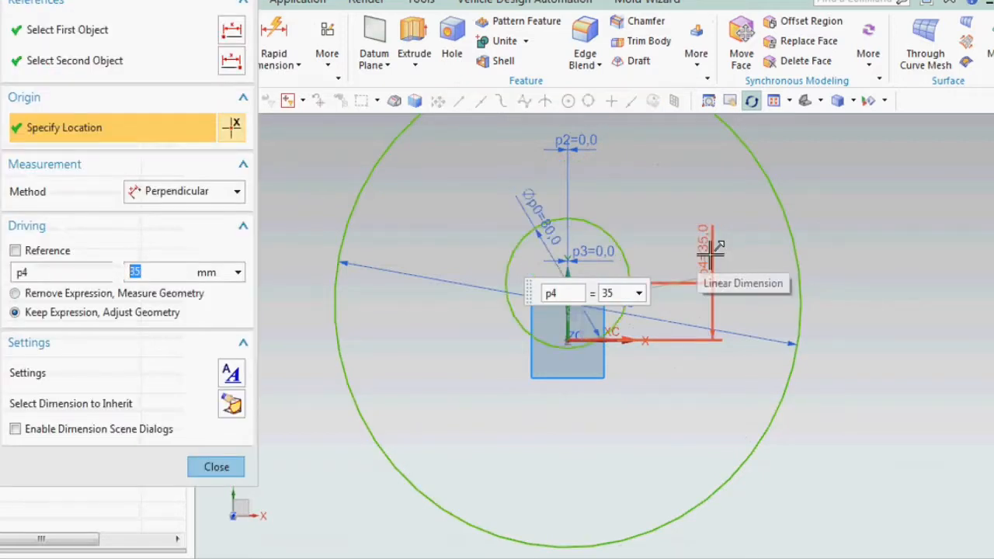
key("Return")
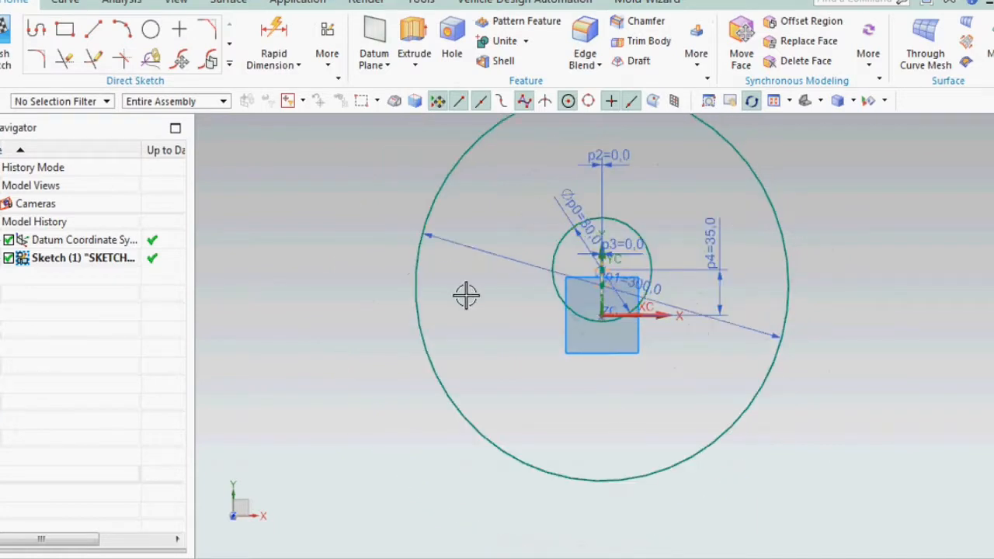
left_click(273, 38)
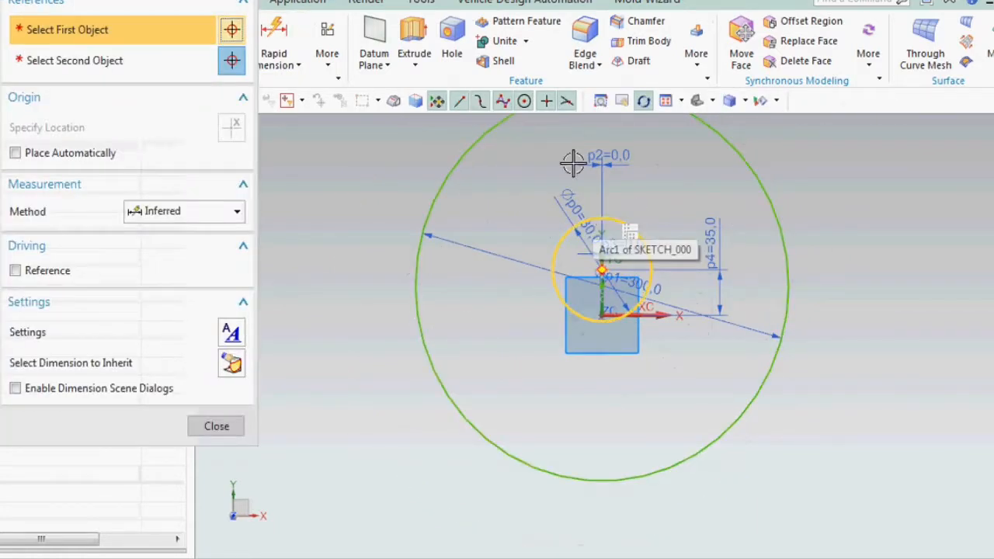
left_click(587, 221)
scroll(733, 445, "down", 4)
scroll(693, 451, "up", 2)
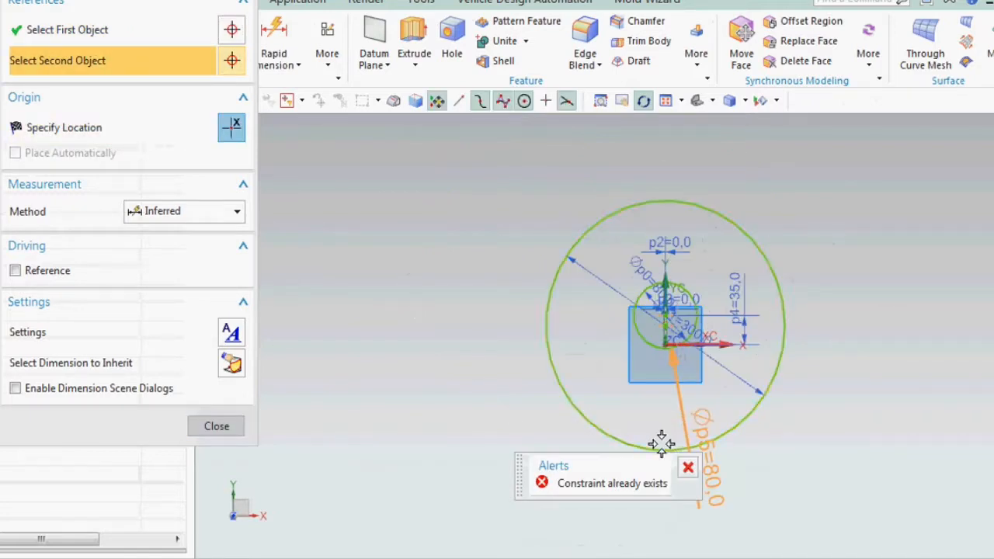
left_click(662, 447)
key("Escape")
Dimension the vertical distance between the top of the small circle and the bottom of the large circle as 167 mm.
left_click(286, 47)
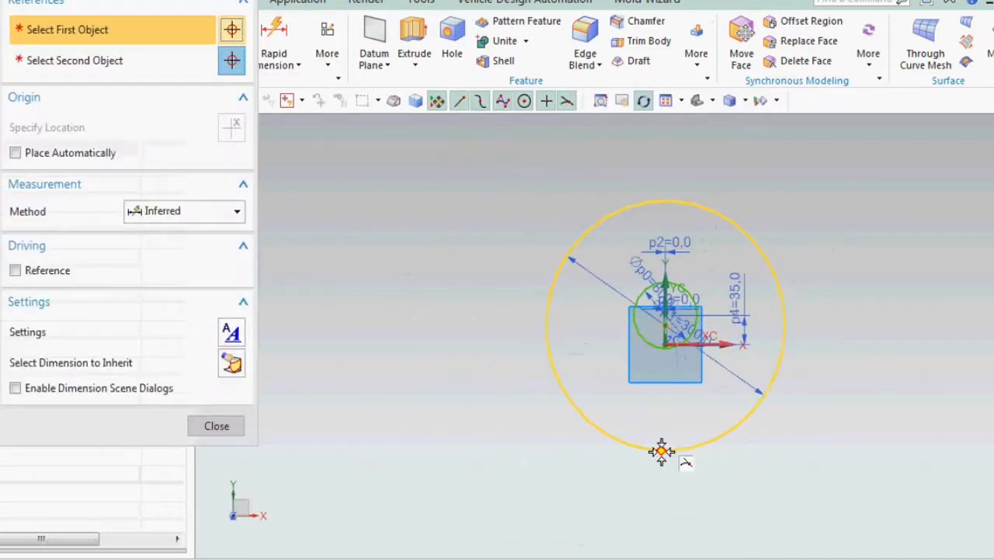
left_click(662, 449)
scroll(656, 287, "up", 3)
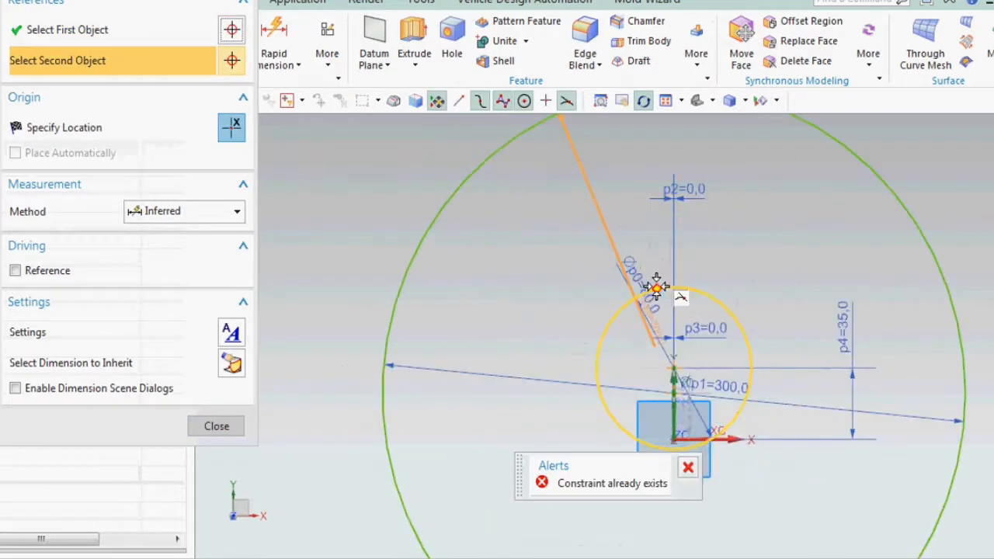
scroll(745, 311, "down", 3)
left_click(731, 301)
left_click(715, 427)
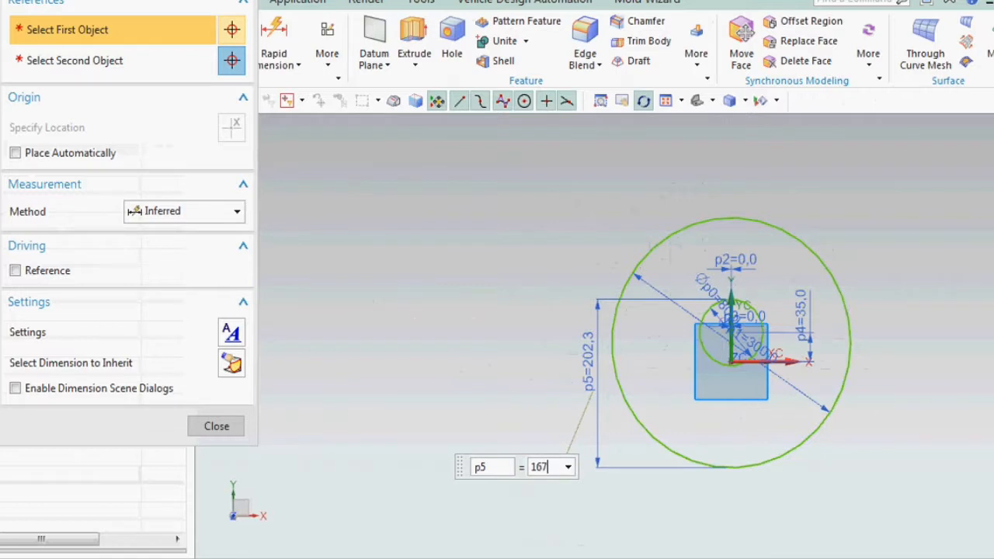
type("167")
key("Return")
key("Escape")
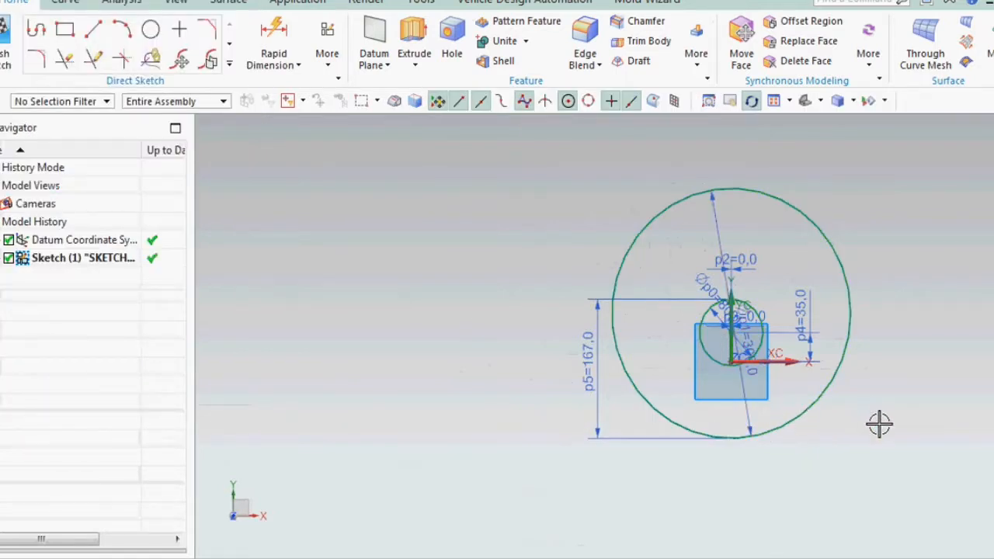
Draw two slanted lines, one on each side of the small circle, running downward past the large circle.
scroll(725, 444, "down", 1)
scroll(758, 391, "up", 1)
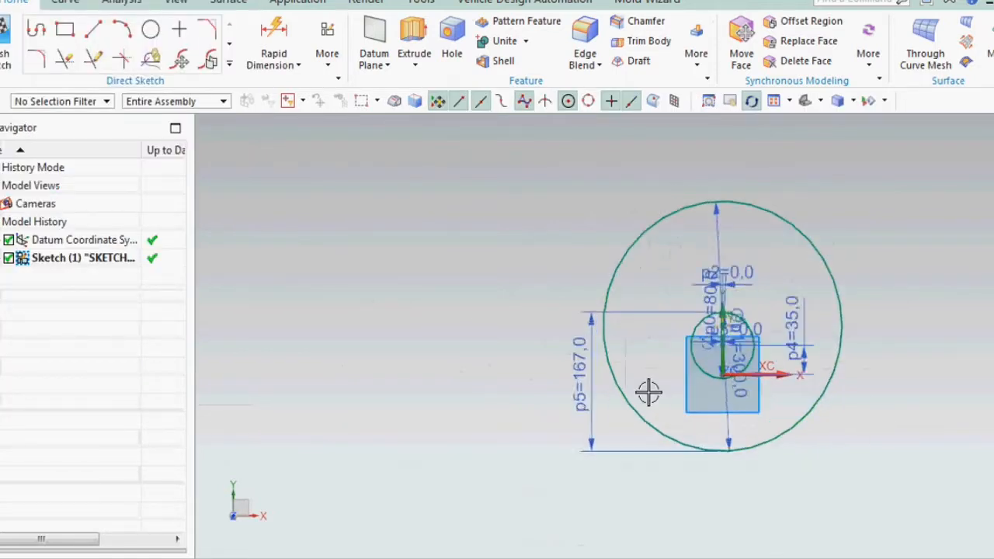
left_click(91, 31)
left_click(694, 291)
left_click(650, 476)
left_click(760, 311)
left_click(807, 473)
key("Escape")
Constrain both slanted lines tangent to the small circle.
scroll(613, 318, "up", 3)
left_click(332, 62)
left_click(388, 145)
left_click(577, 404)
left_click(613, 344)
left_click(760, 319)
left_click(747, 204)
key("Escape")
Draw a vertical line about 175 mm long downward from the origin.
scroll(710, 351, "down", 3)
scroll(709, 350, "up", 3)
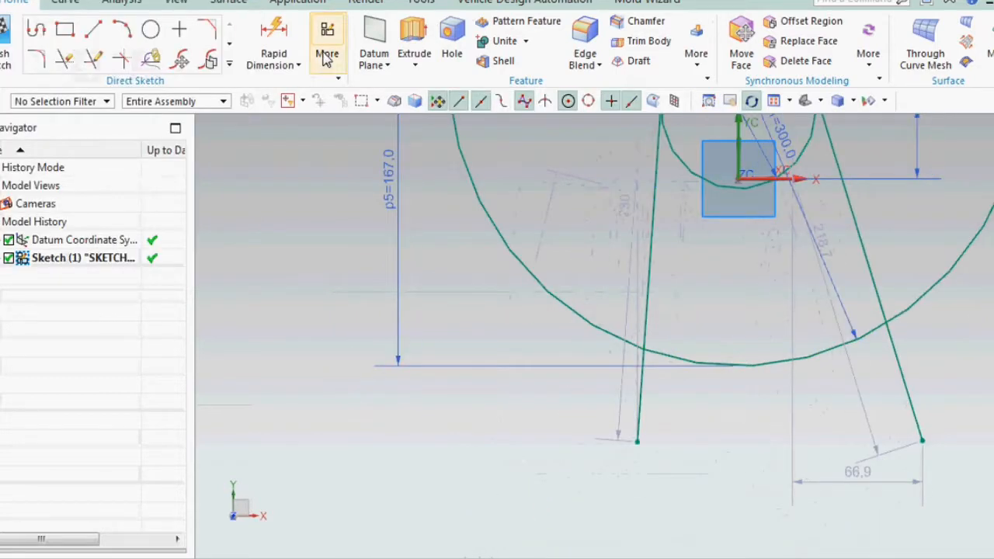
left_click(95, 29)
scroll(732, 199, "down", 2)
left_click(736, 223)
left_click(735, 449)
key("Escape")
Dimension the angle between the left slanted line and the vertical line as 20 degrees.
left_click(273, 55)
left_click(676, 240)
left_click(734, 408)
left_click(716, 437)
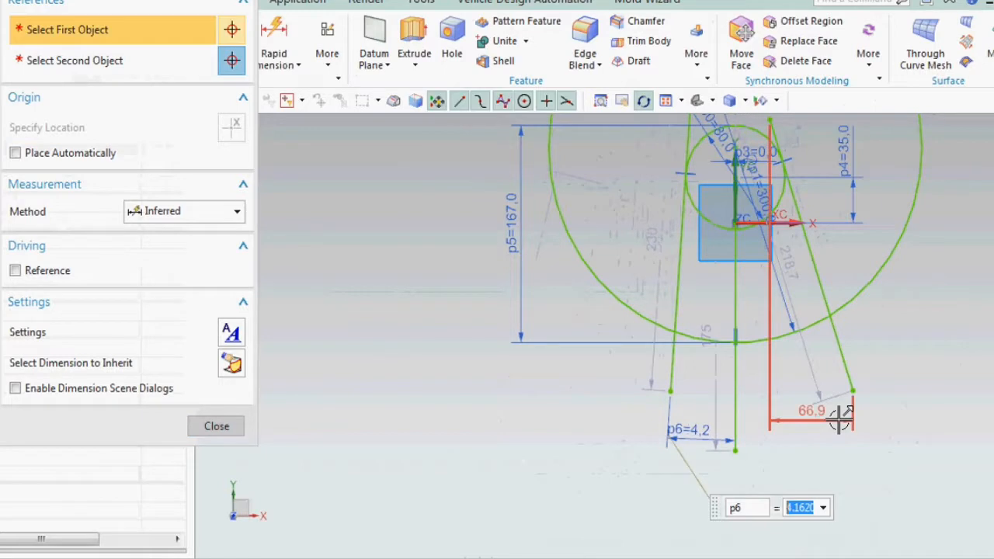
type("20")
key("Return")
key("Escape")
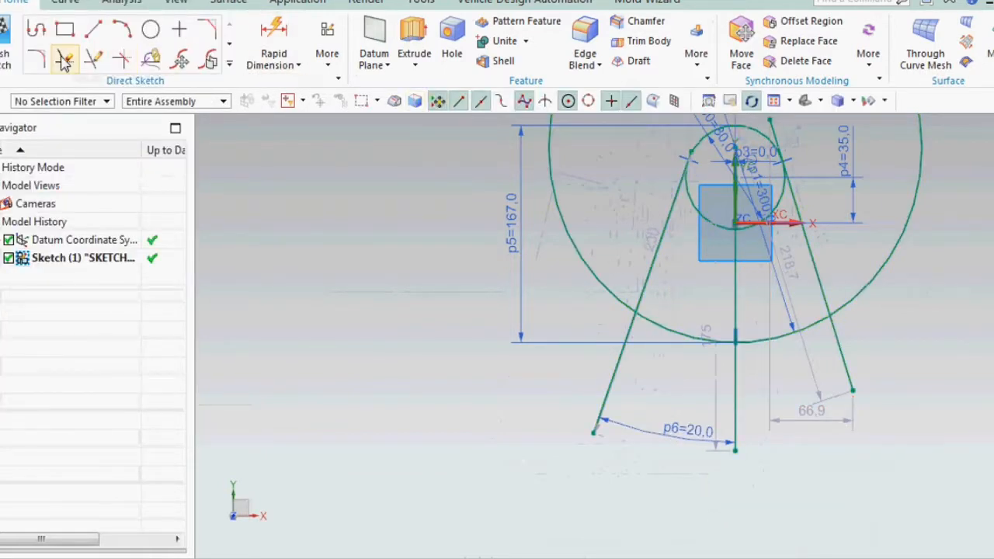
Dimension the angle between the right slanted line and the vertical line as 20 degrees.
left_click(266, 55)
left_click(821, 284)
left_click(737, 308)
left_click(810, 437)
type("20")
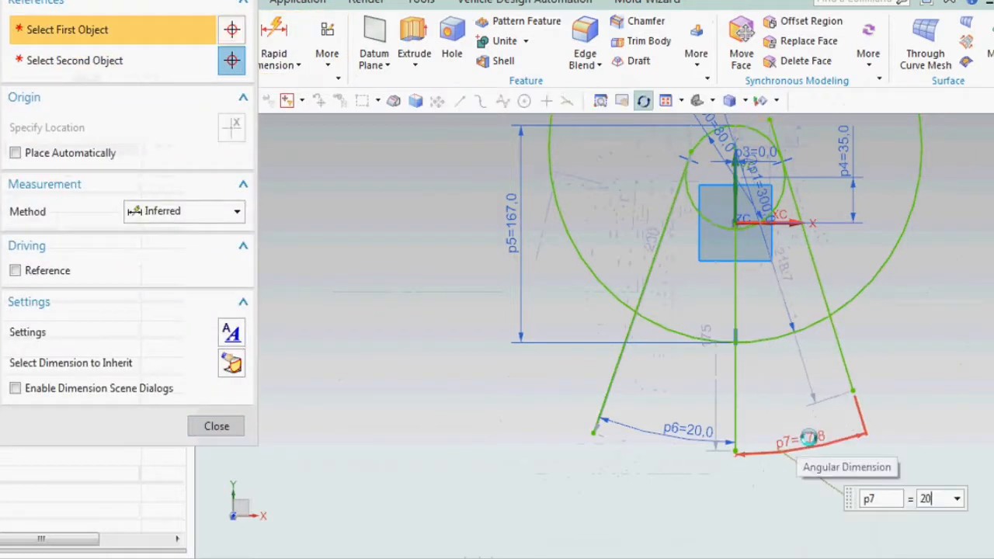
key("Return")
key("Escape")
Trim both slanted lines so they run only from the small circle's tangent points to the large circle.
scroll(764, 395, "up", 2)
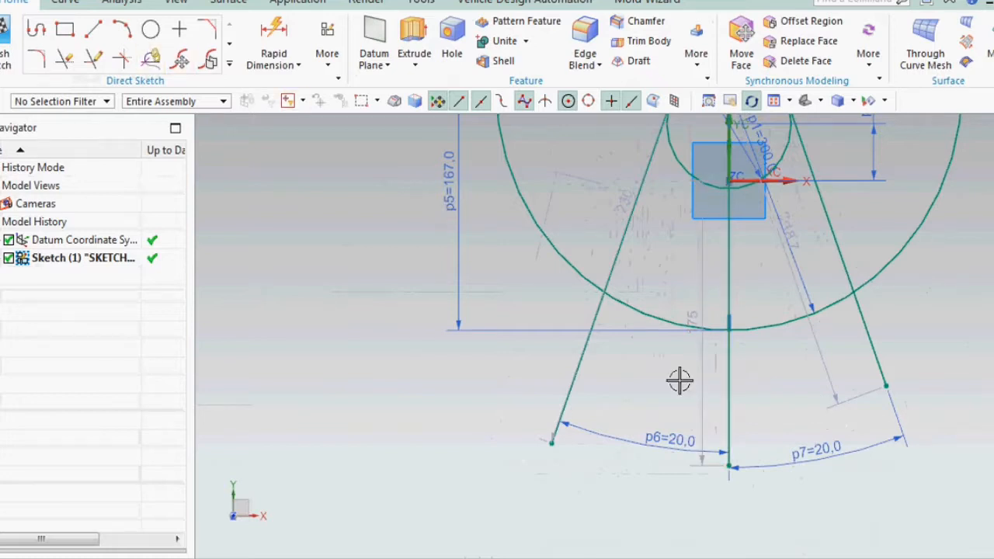
scroll(680, 380, "down", 2)
left_click(62, 60)
scroll(660, 151, "up", 4)
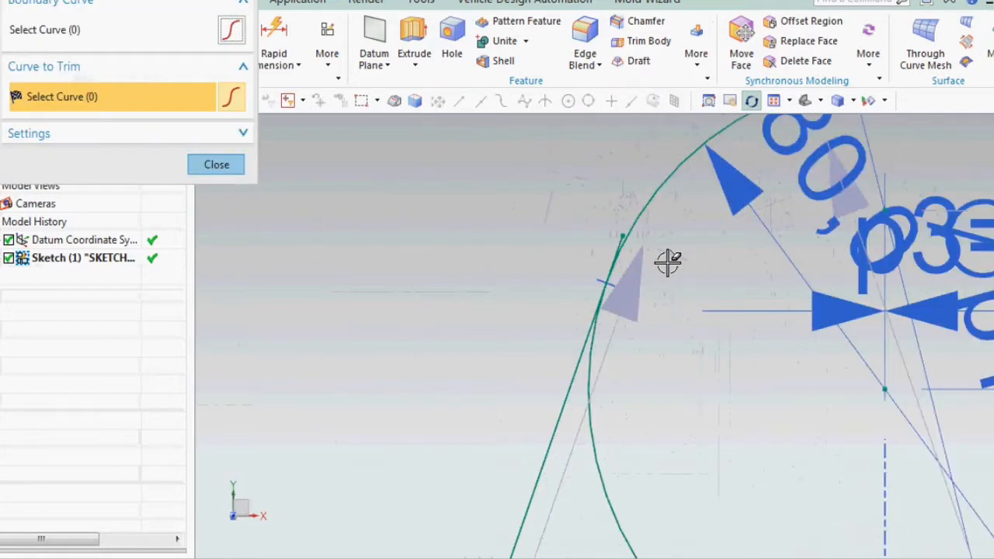
scroll(599, 224, "down", 2)
scroll(581, 320, "down", 4)
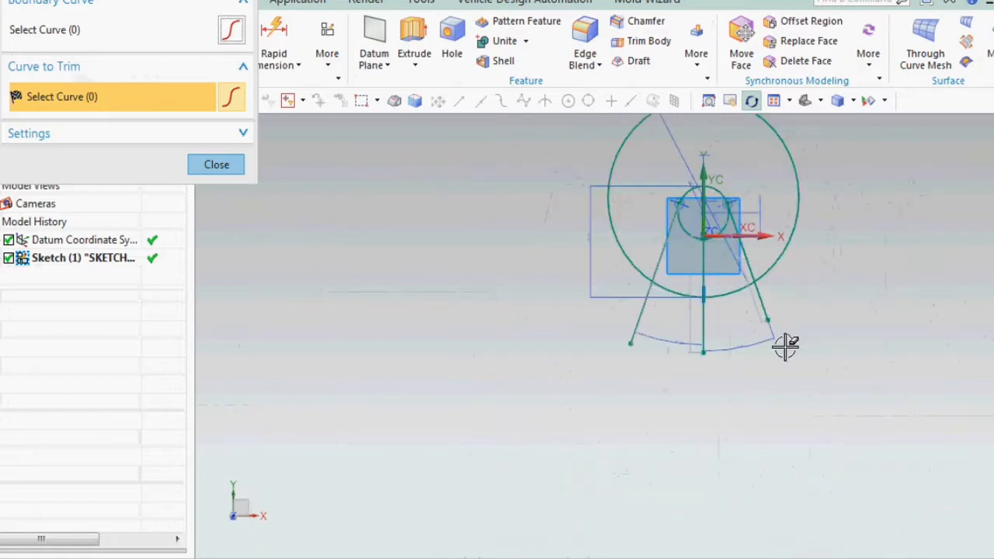
scroll(668, 319, "up", 3)
key("Escape")
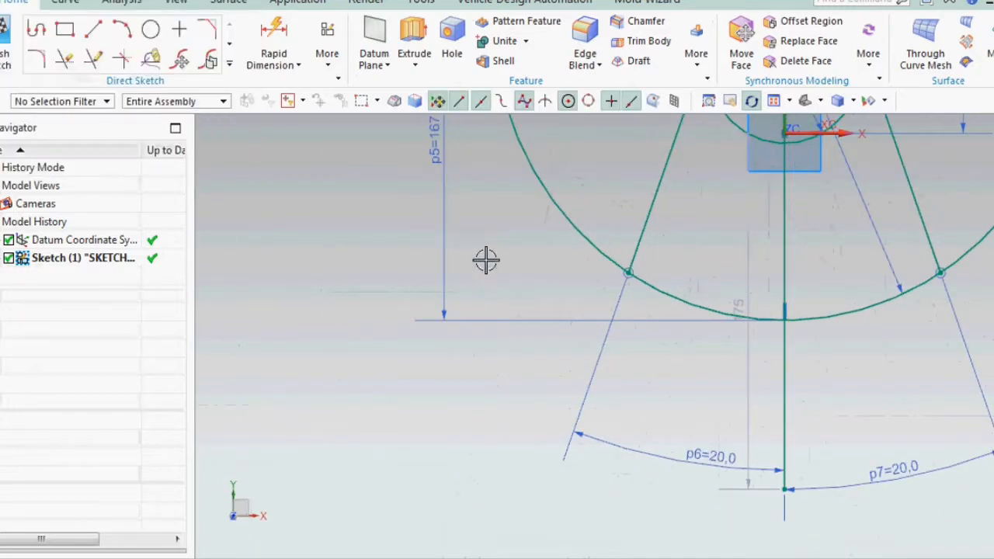
Trim the vertical centre line at the large circle and convert it to a reference line.
scroll(484, 259, "down", 1)
right_click(603, 309)
left_click(475, 295)
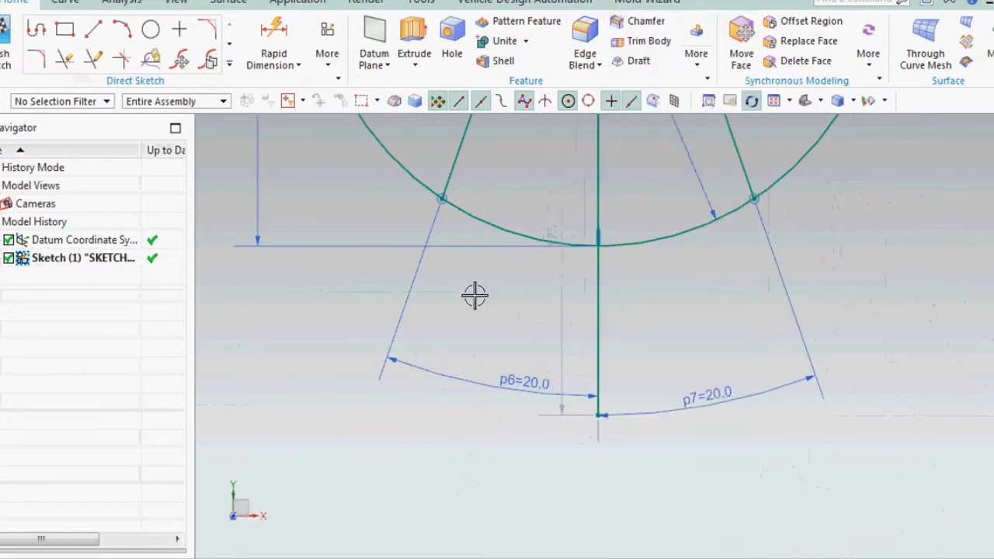
left_click(76, 69)
left_click(598, 333)
middle_click(557, 247)
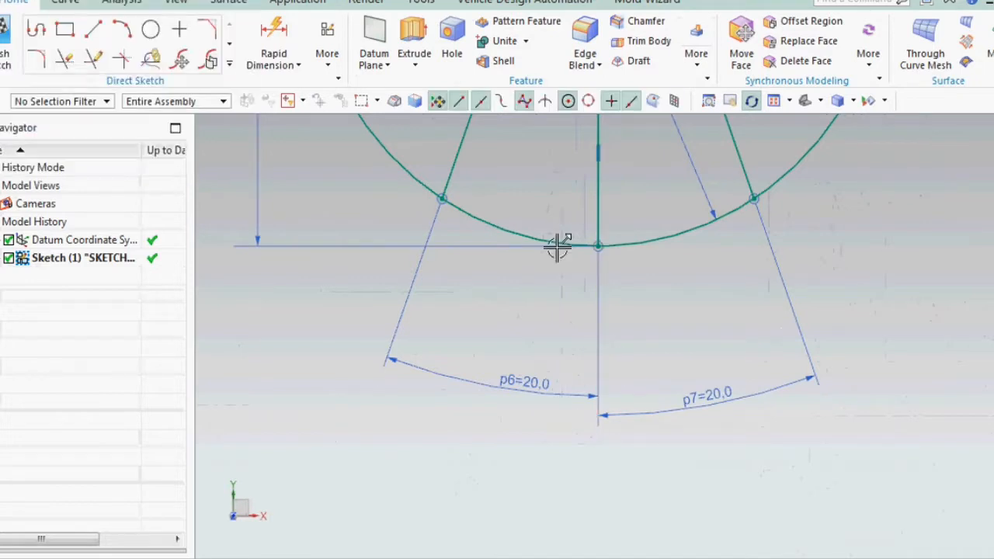
right_click(600, 201)
left_click(629, 244)
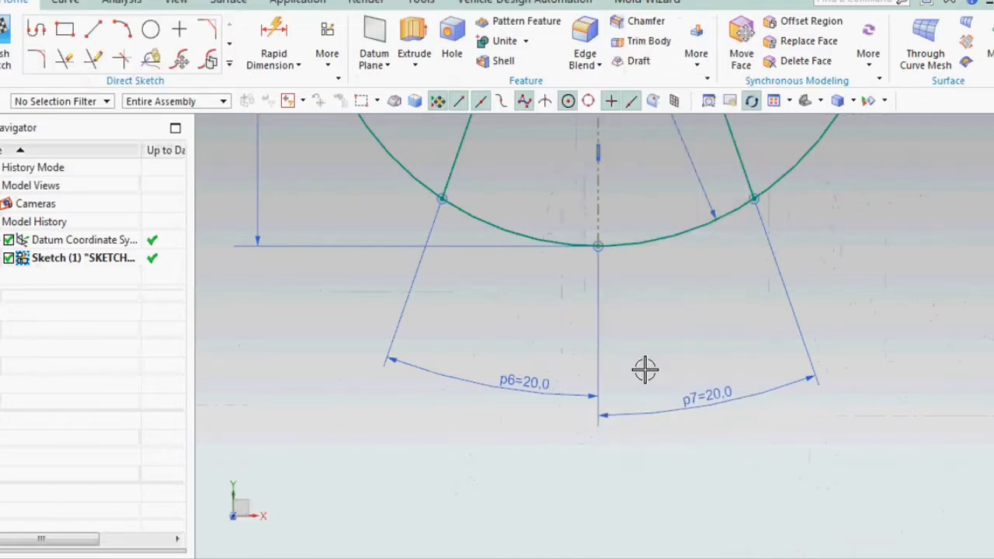
Draw vertical lines downward from the left and right slanted lines past the large circle, about 80 mm and 86 mm long.
scroll(644, 370, "down", 5)
scroll(646, 344, "up", 3)
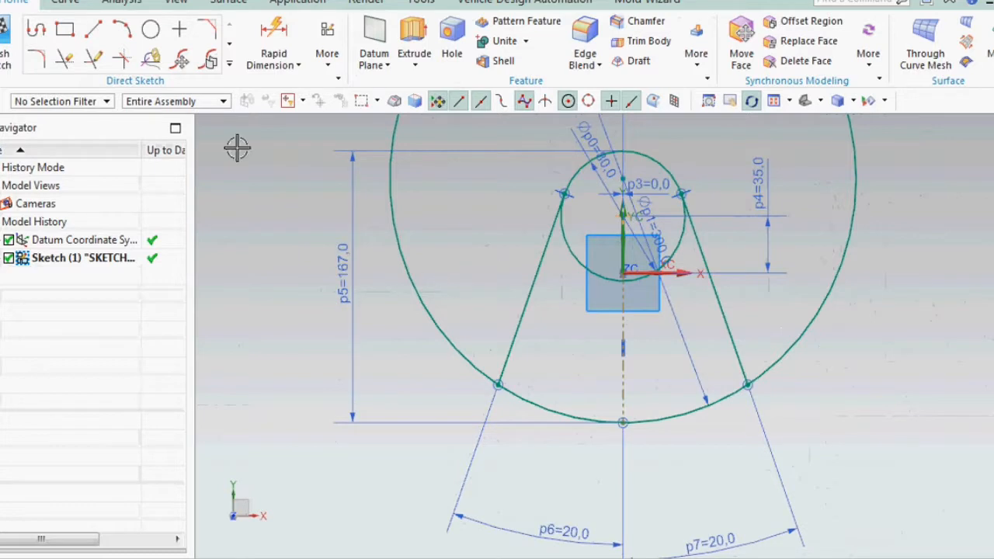
left_click(93, 29)
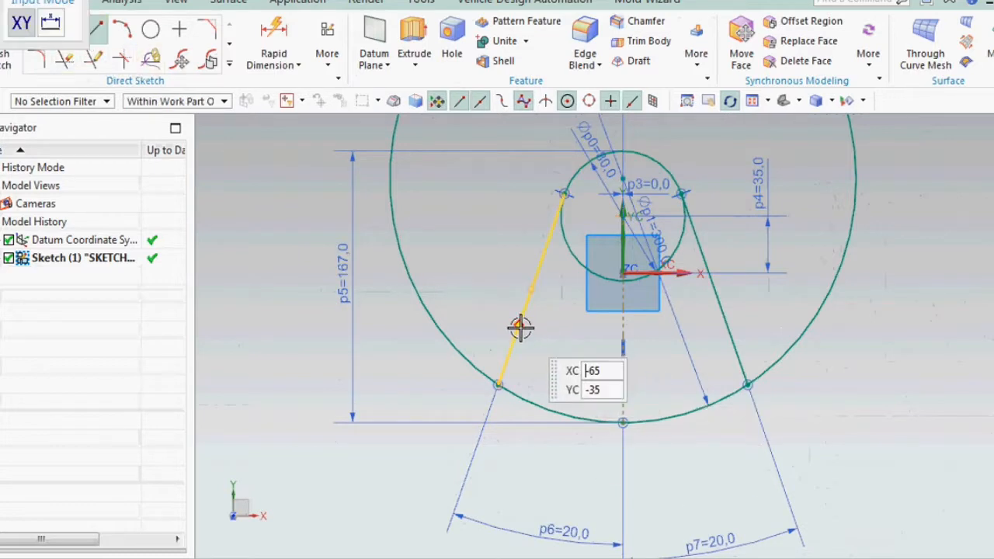
left_click(514, 337)
left_click(514, 466)
left_click(726, 326)
left_click(727, 469)
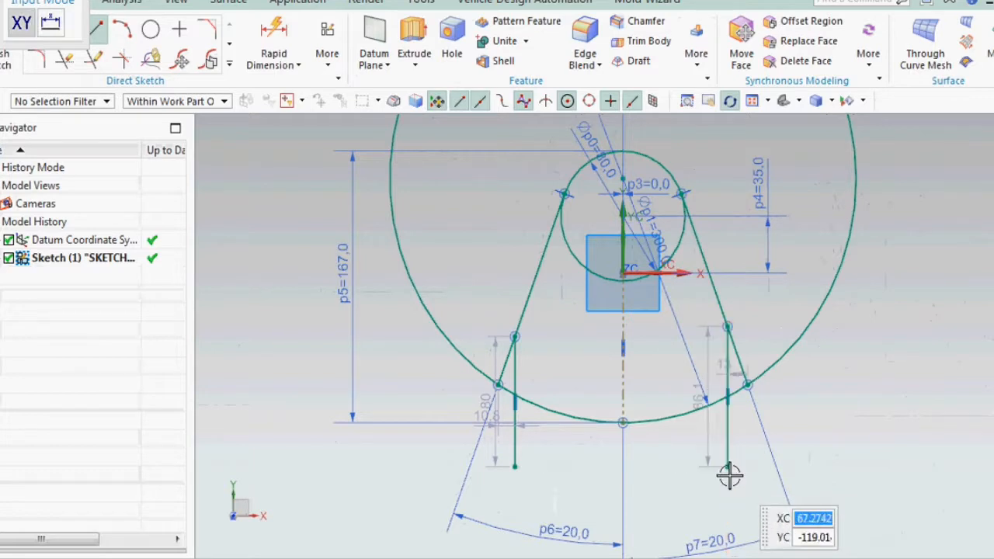
key("Escape")
Dimension the horizontal distance between the two outer vertical lines as 150 mm.
left_click(273, 34)
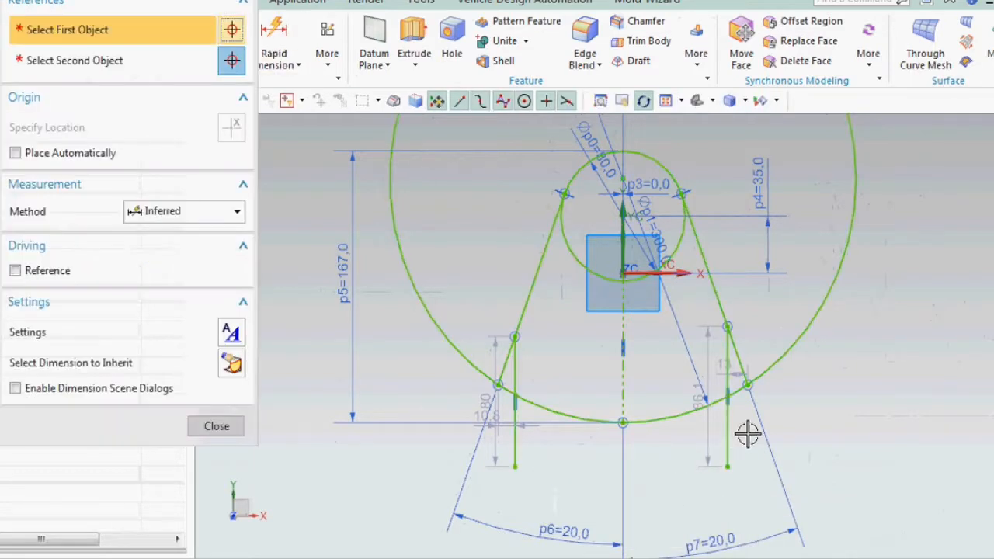
left_click(516, 446)
left_click(573, 489)
type("150")
key("Return")
Dimension the distance from the left vertical line to the centre line as 150/2 mm.
left_click(275, 34)
left_click(514, 363)
left_click(624, 295)
left_click(572, 455)
type("15")
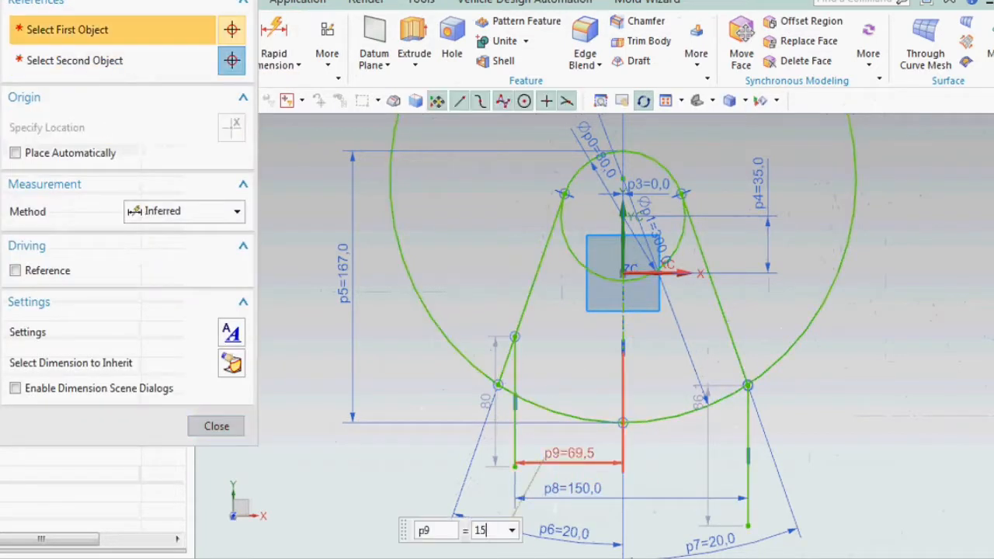
type("0/2")
key("Return")
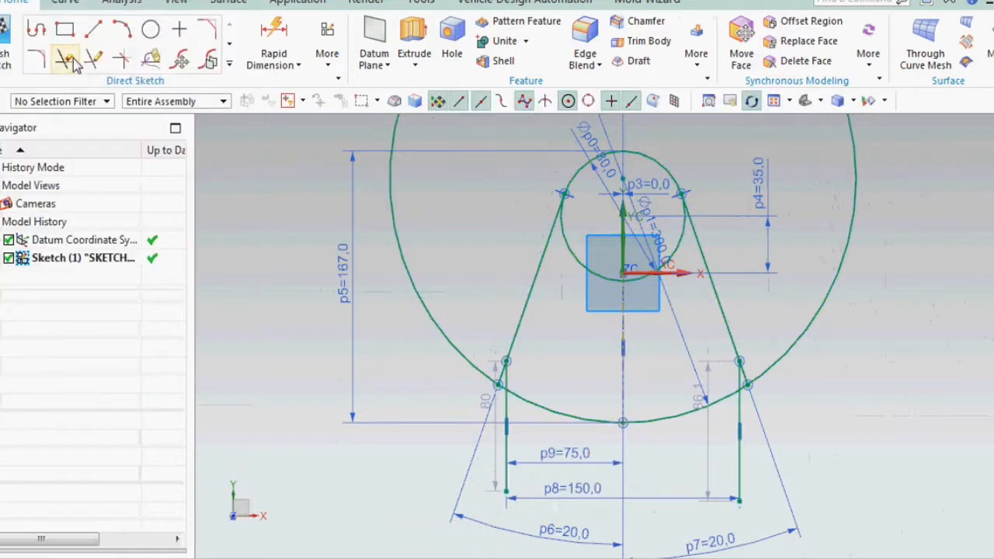
Trim the circle arcs and line ends outside the closed tapered profile and finish the sketch.
left_click(67, 60)
scroll(743, 382, "up", 3)
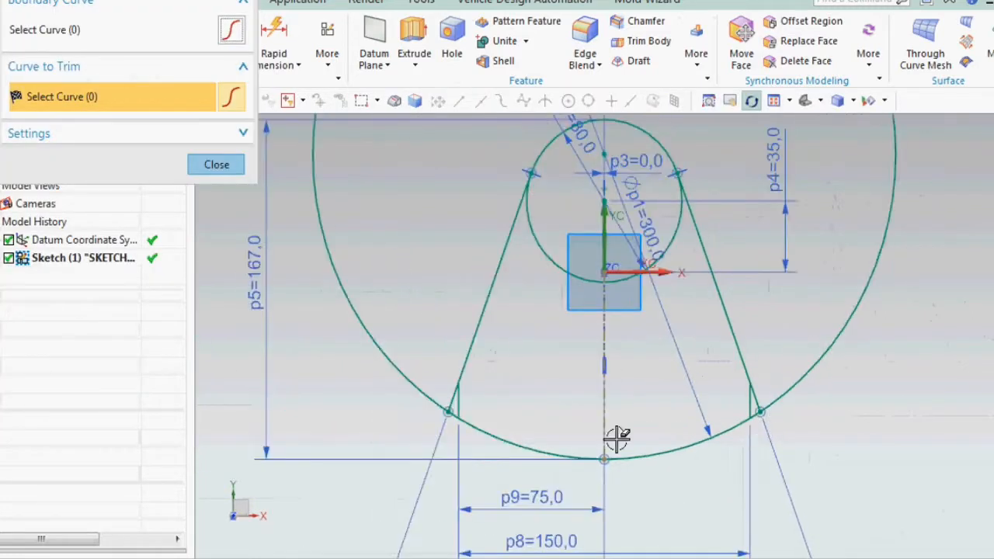
scroll(455, 399, "up", 5)
left_click(439, 381)
scroll(422, 381, "down", 5)
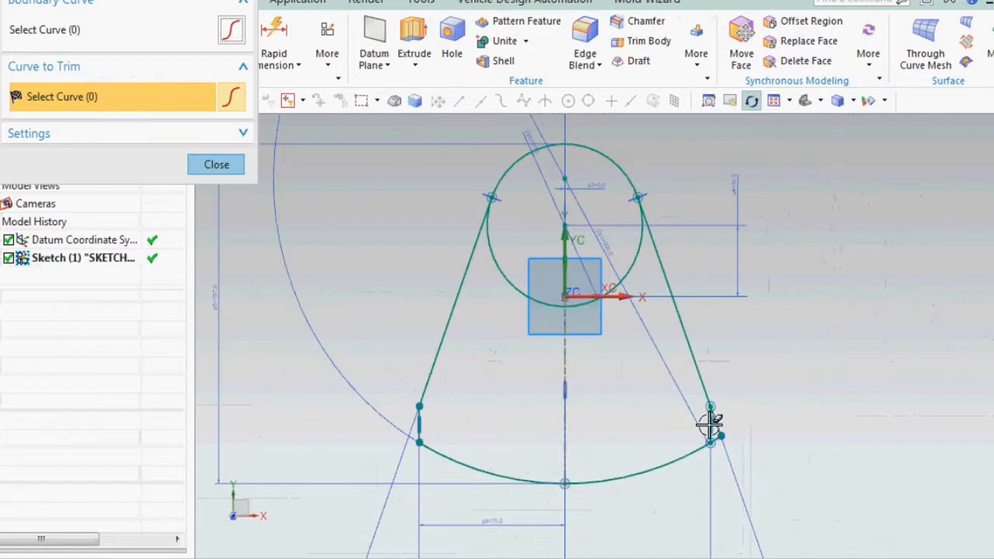
scroll(710, 423, "up", 5)
scroll(736, 522, "down", 5)
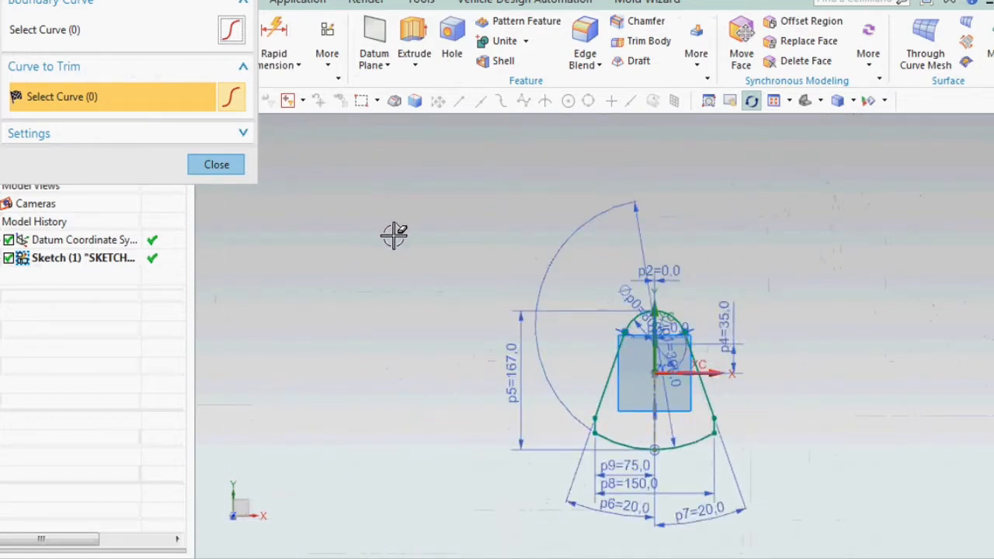
left_click(216, 165)
scroll(667, 382, "up", 3)
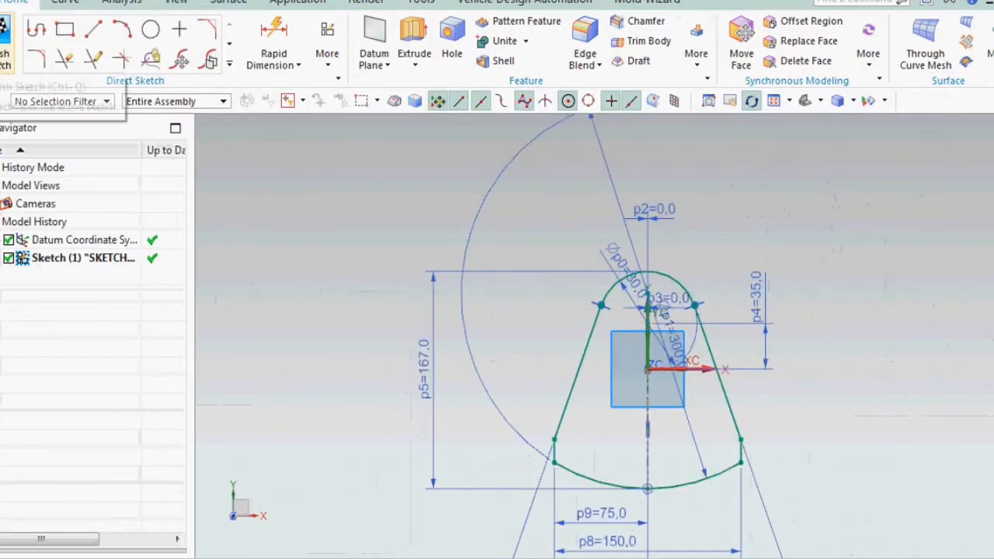
left_click(6, 35)
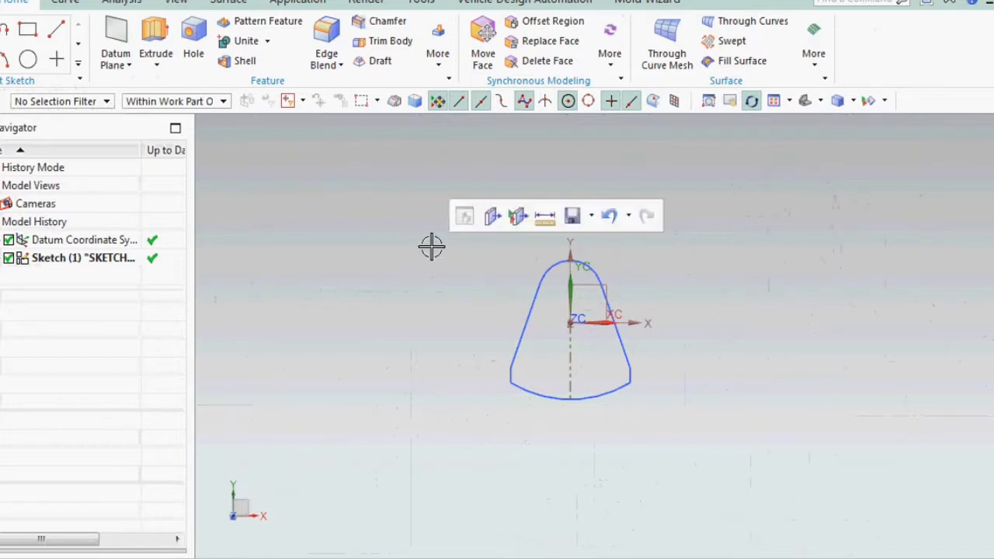
Extrude the tapered profile as a solid from 0 to -20 mm without a boolean.
key("x")
left_click(530, 109)
left_click(471, 140)
left_click(534, 330)
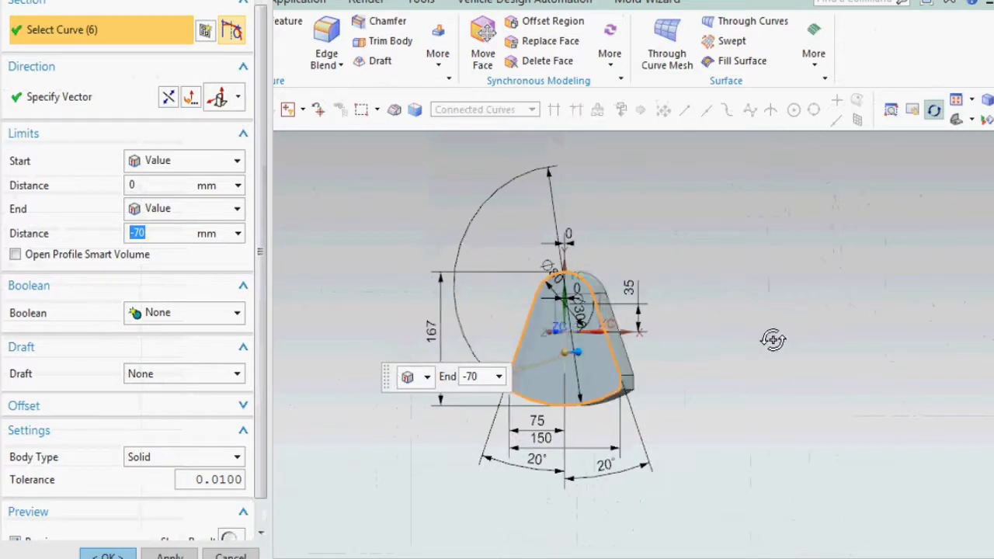
middle_click_drag(772, 339, 610, 355)
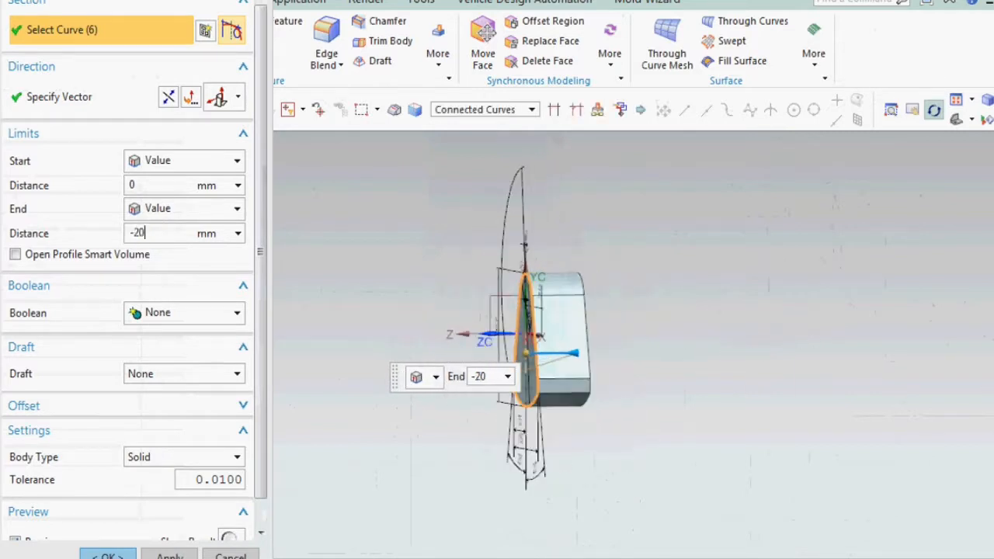
left_click(156, 185)
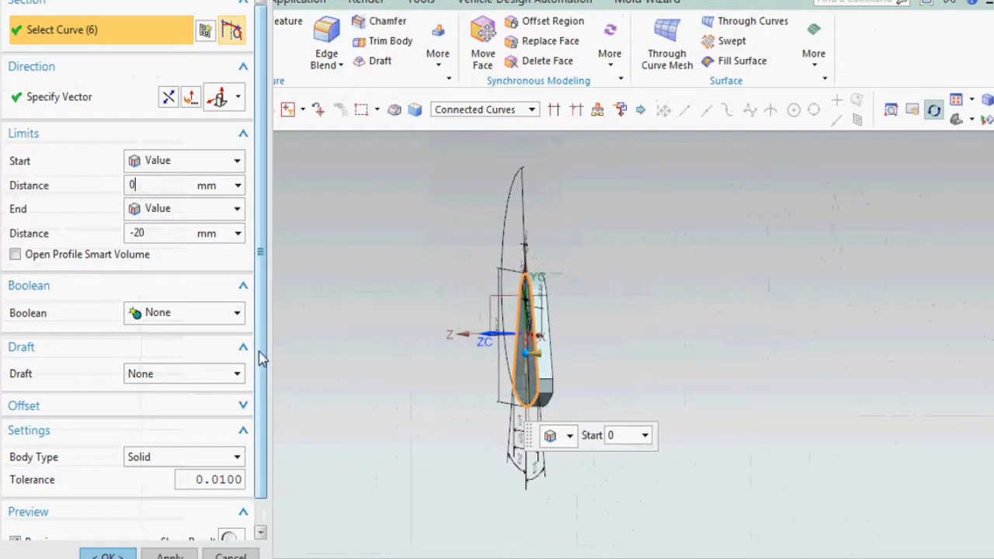
scroll(527, 353, "up", 5)
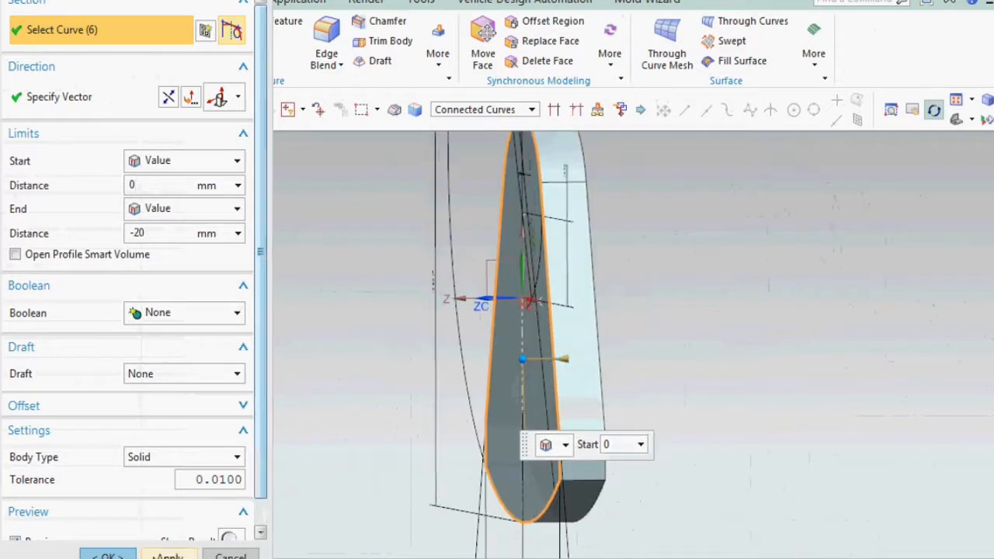
left_click(108, 556)
Hide the profile sketch of the extruded plate.
left_click(558, 340)
left_click(556, 338)
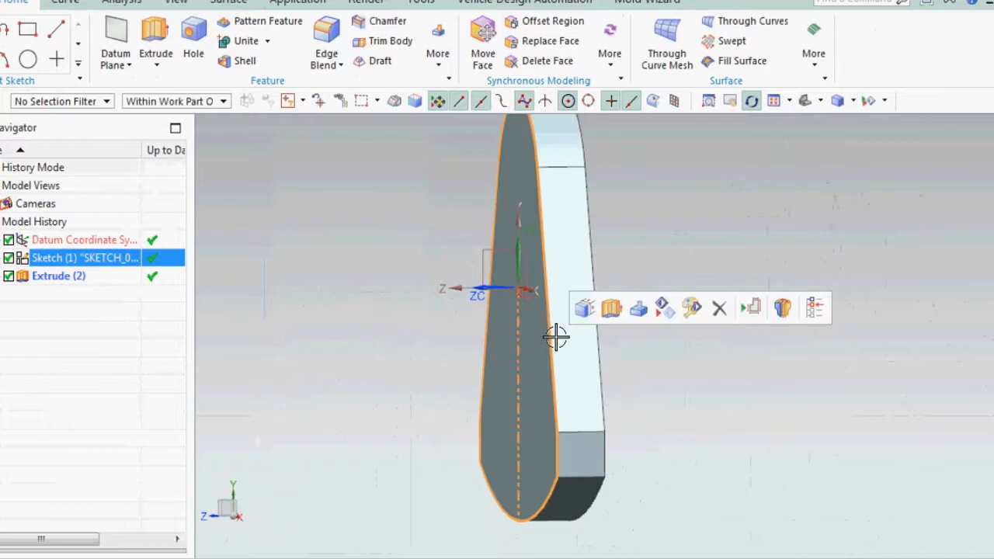
left_click(664, 309)
Hide the extruded plate so that only the datum coordinate system is displayed in the side view.
scroll(554, 298, "down", 3)
scroll(630, 318, "down", 4)
middle_click_drag(625, 319, 586, 304)
scroll(627, 313, "up", 6)
scroll(567, 322, "up", 3)
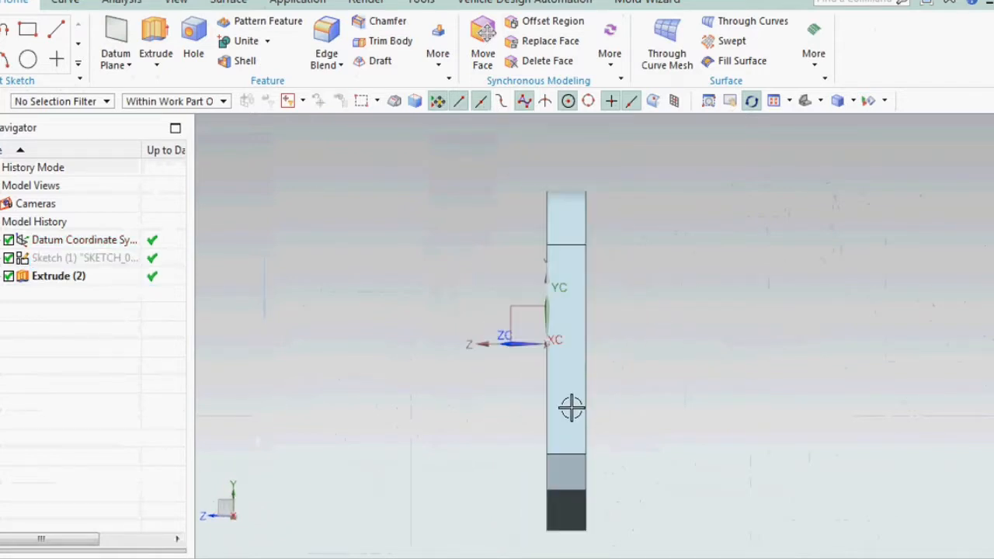
scroll(570, 398, "down", 3)
scroll(598, 310, "up", 4)
scroll(470, 230, "down", 5)
scroll(503, 266, "up", 3)
scroll(494, 288, "down", 4)
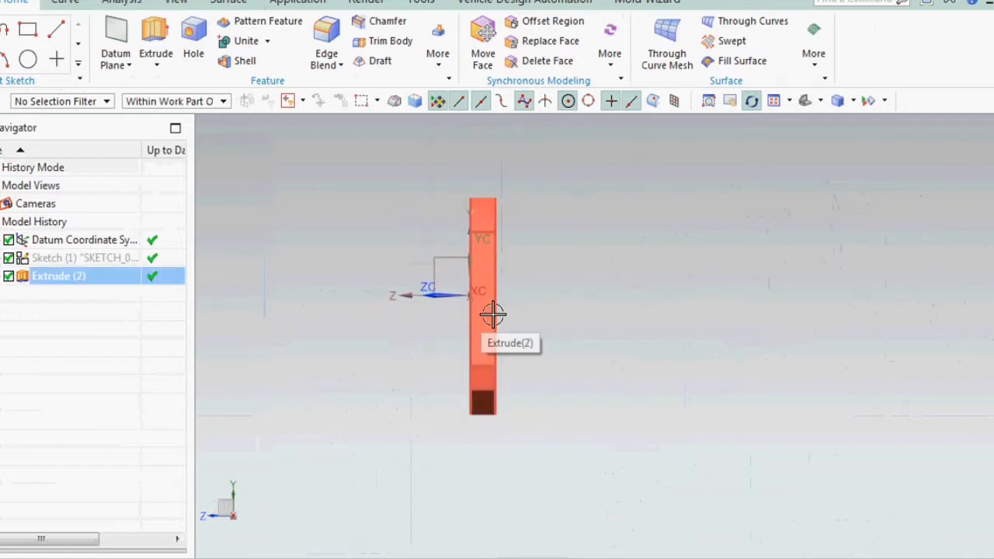
mouse_move(519, 321)
middle_mouse_down()
mouse_move(532, 315)
mouse_move(517, 320)
middle_mouse_up()
left_click(501, 326)
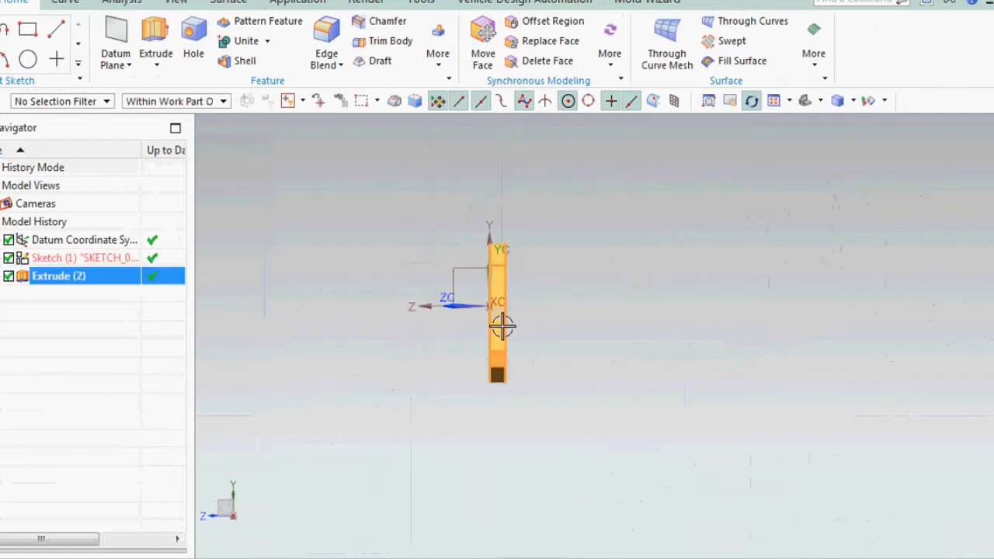
left_click(615, 296)
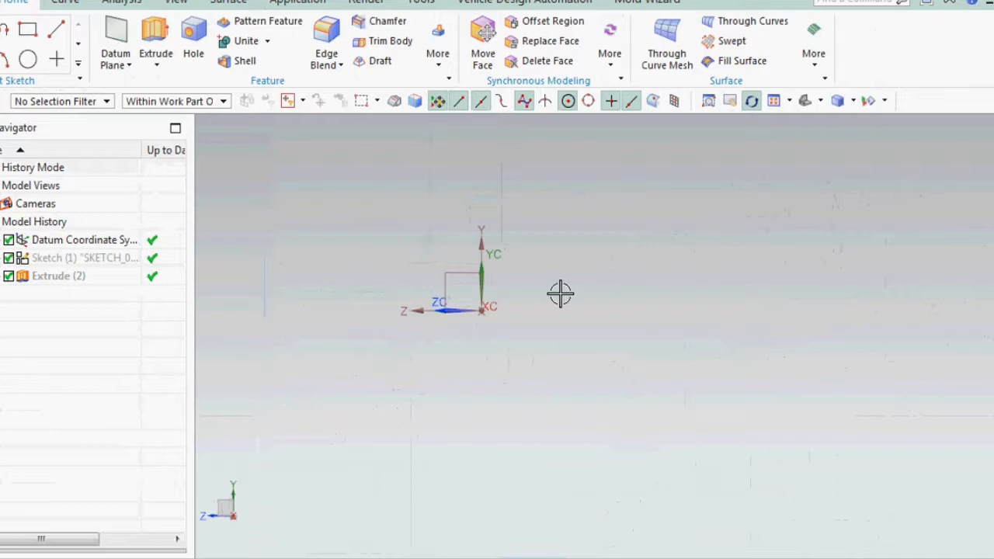
Draw a notched outline of horizontal and vertical lines beside the datum, with a base about 125 mm and an outer side about 80 mm long.
left_click(58, 33)
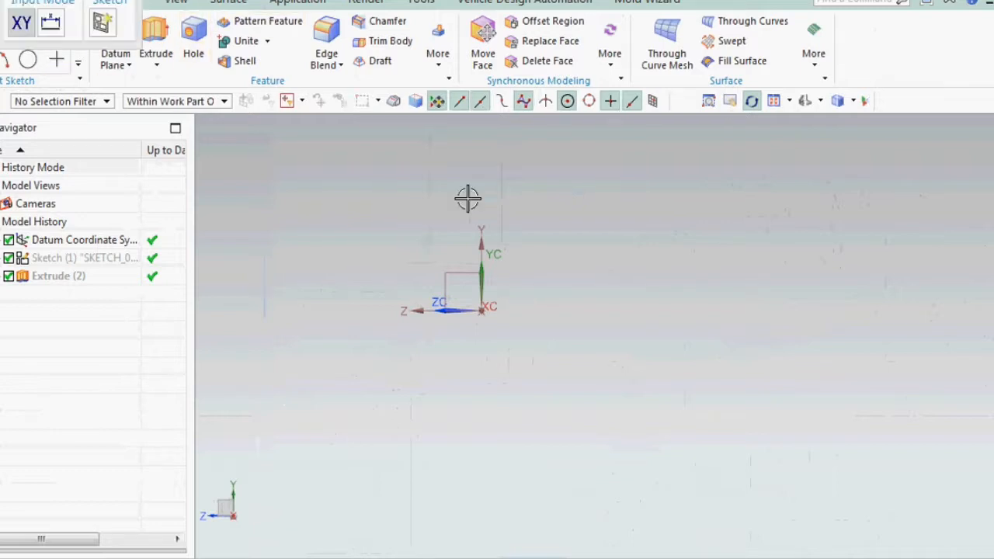
left_click(506, 273)
left_click(661, 272)
left_click(661, 167)
left_click(605, 167)
left_click(605, 206)
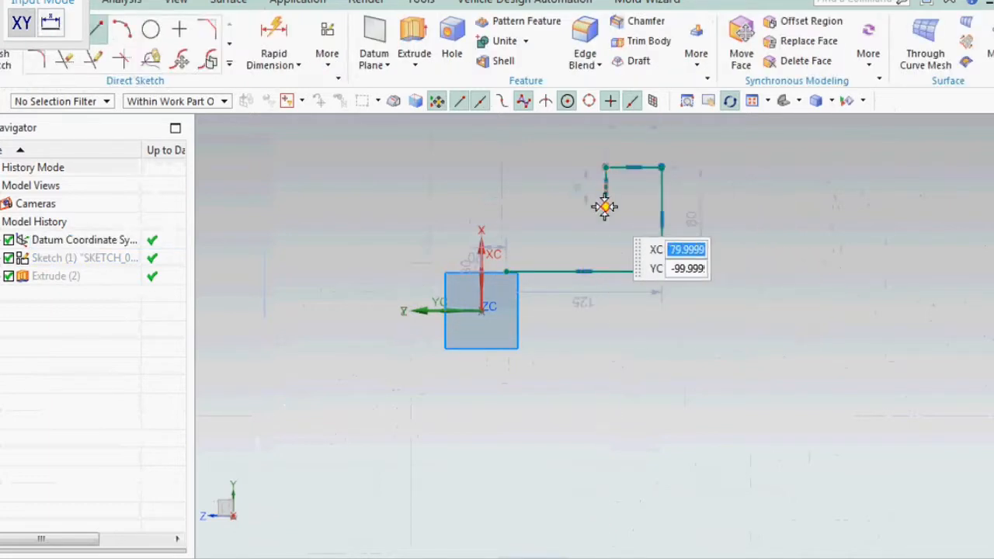
left_click(536, 206)
left_click(537, 154)
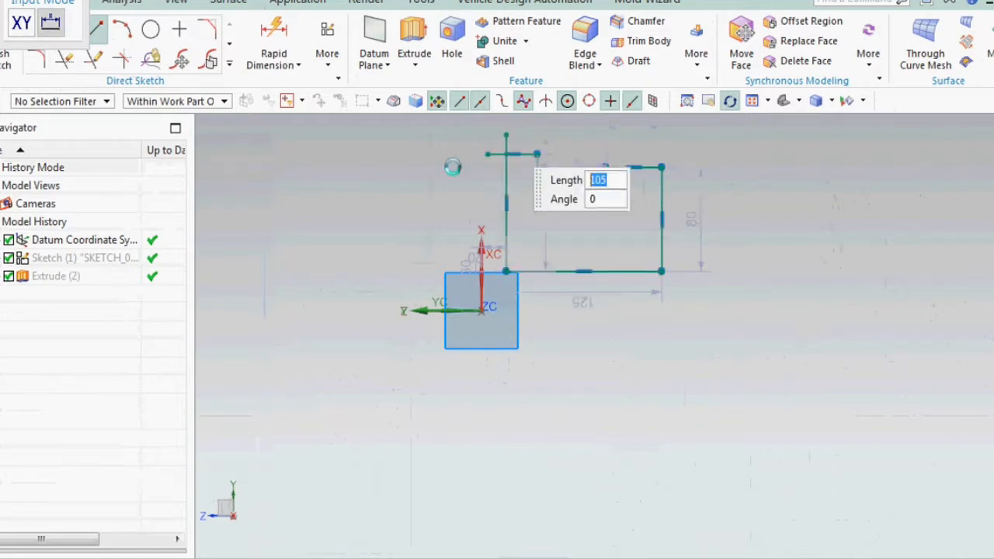
Close the notched outline with a vertical line about 105 mm long and trim the overhanging ends at the upper corner.
left_click(506, 135)
key("Escape")
left_click(67, 60)
key("Escape")
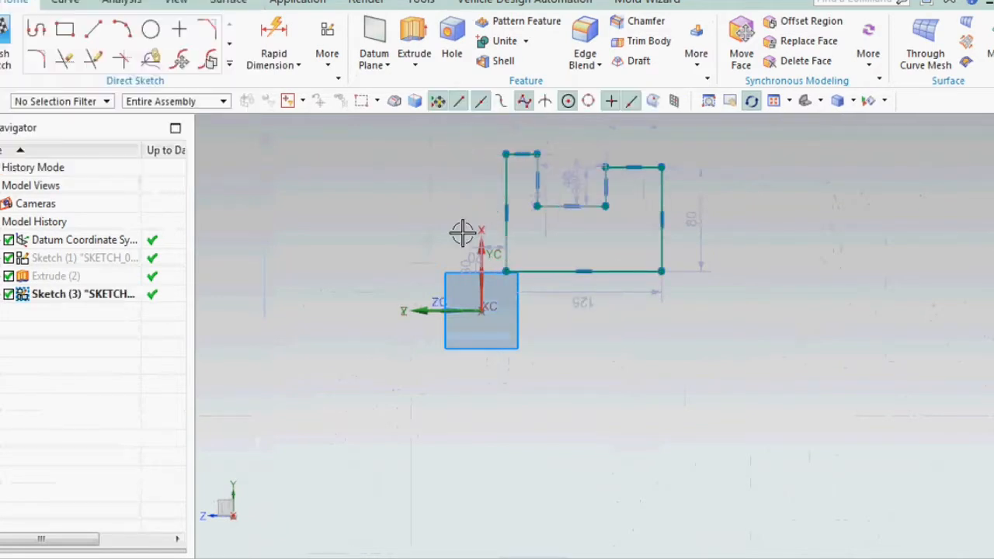
Dimension the distance from the outline's long vertical line to the vertical datum axis as 10 mm.
left_click(273, 40)
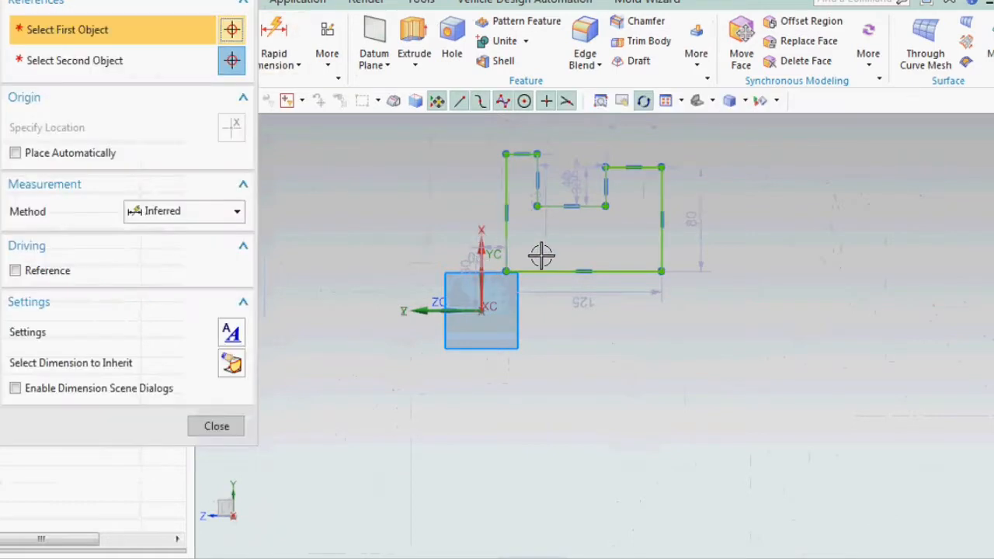
left_click(505, 233)
left_click(487, 281)
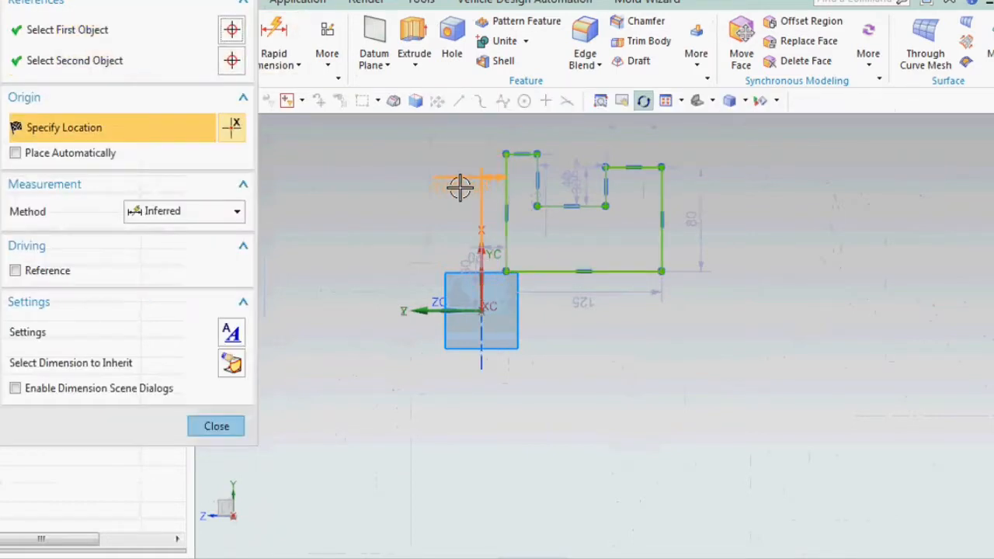
left_click(460, 187)
type("10")
key("Return")
key("Escape")
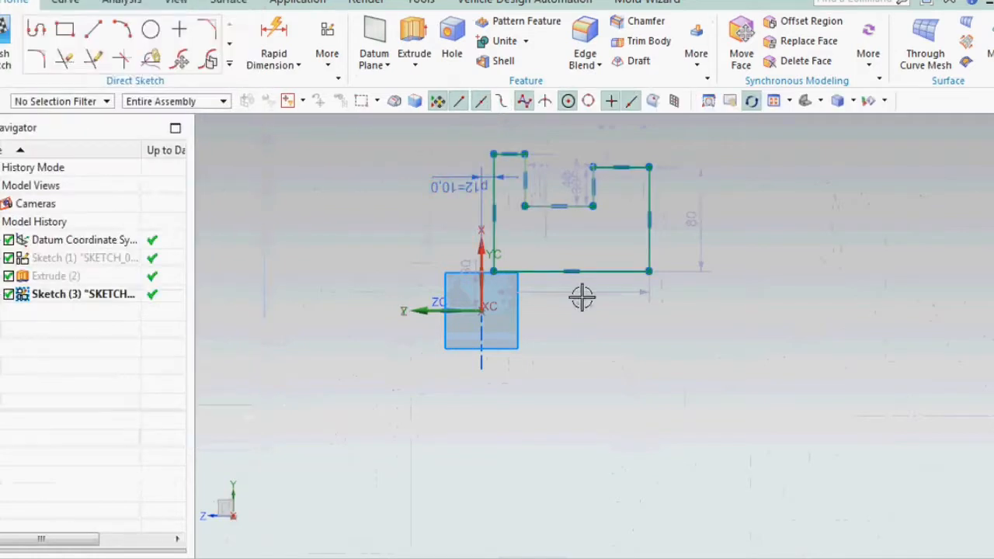
Try to set the length of the outline's bottom line to 40 mm, and undo the change.
double_click(586, 334)
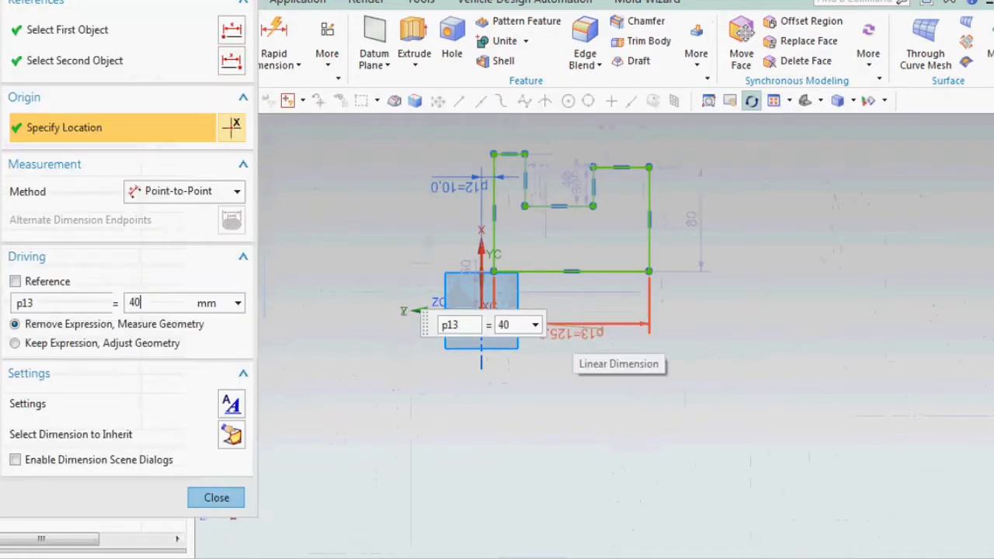
key("Return")
key("Escape")
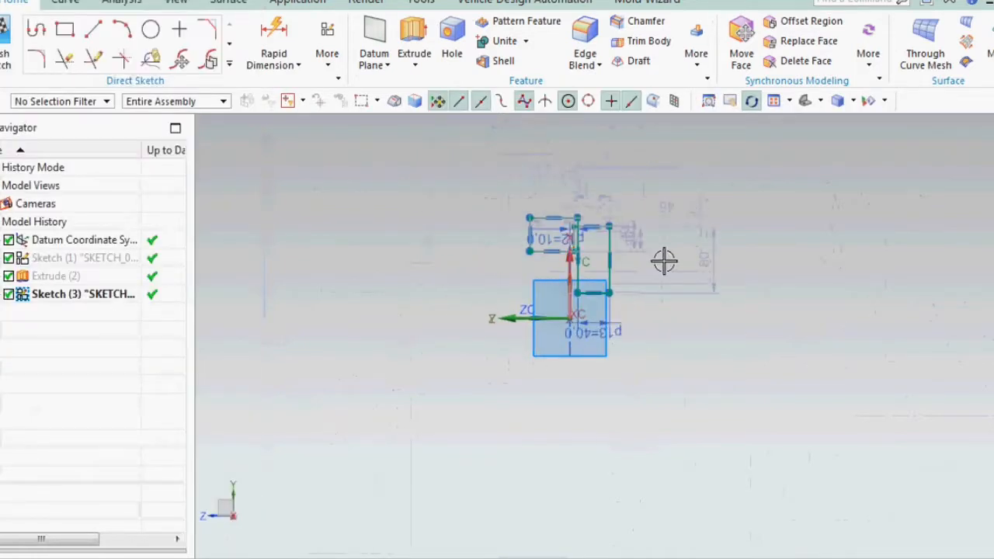
key("ctrl+z")
Dimension the short top edge of the taller arm as 5 mm.
scroll(621, 313, "up", 3)
scroll(691, 309, "down", 3)
scroll(637, 218, "up", 5)
key("d")
left_click(621, 196)
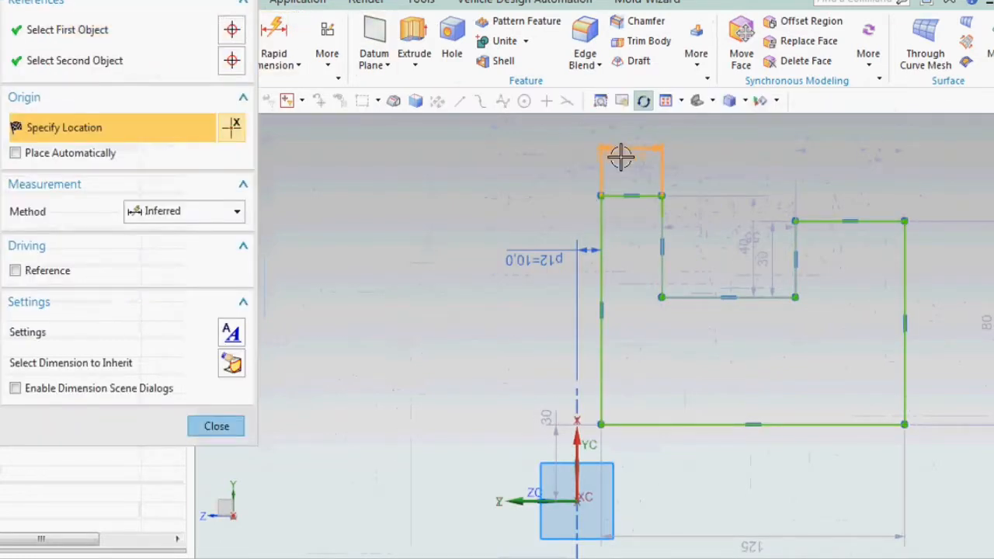
left_click(621, 157)
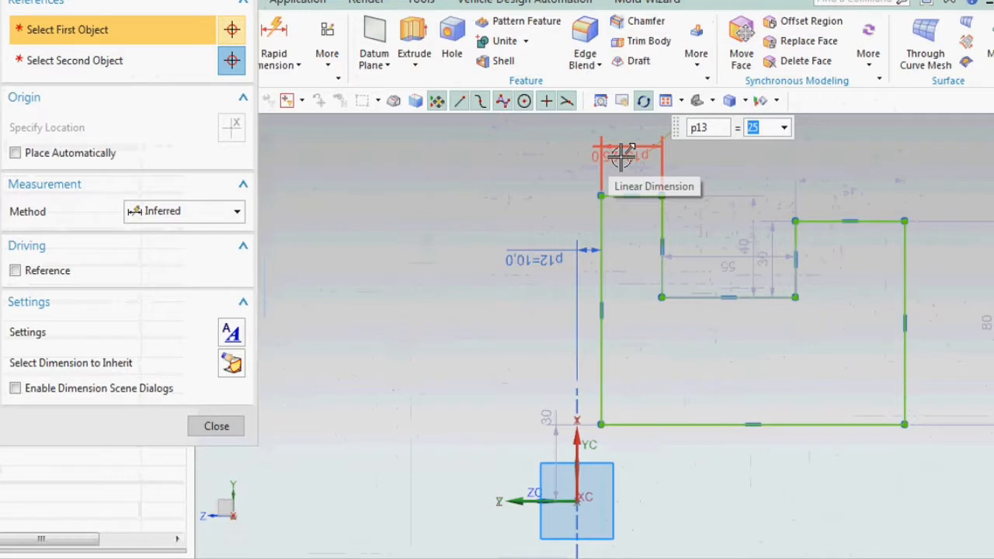
type("5")
key("Return")
key("Escape")
left_click_drag(686, 269, 693, 311)
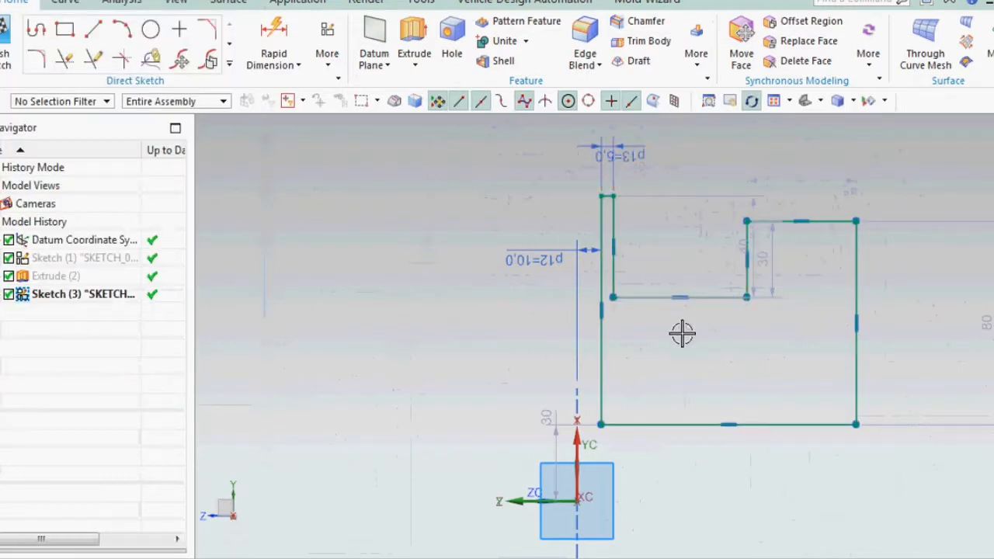
double_click(682, 333)
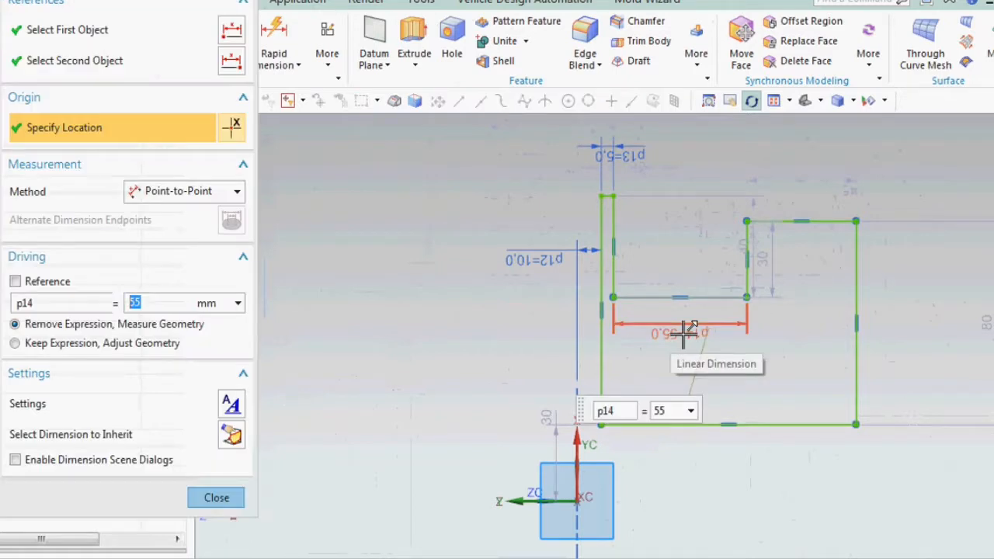
key("Escape")
Dimension the top edge of the shorter arm as 5 mm.
key("d")
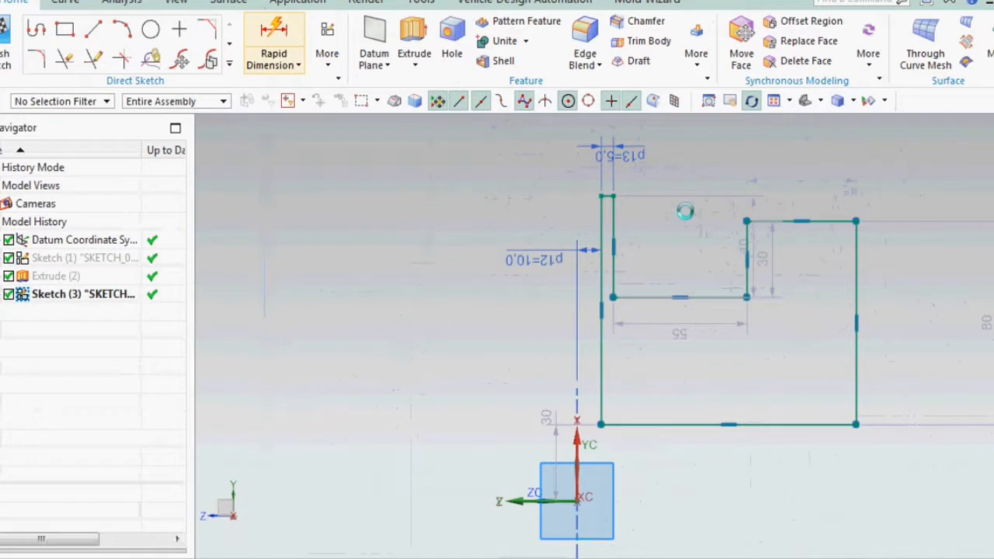
left_click(785, 221)
left_click(781, 185)
key("Return")
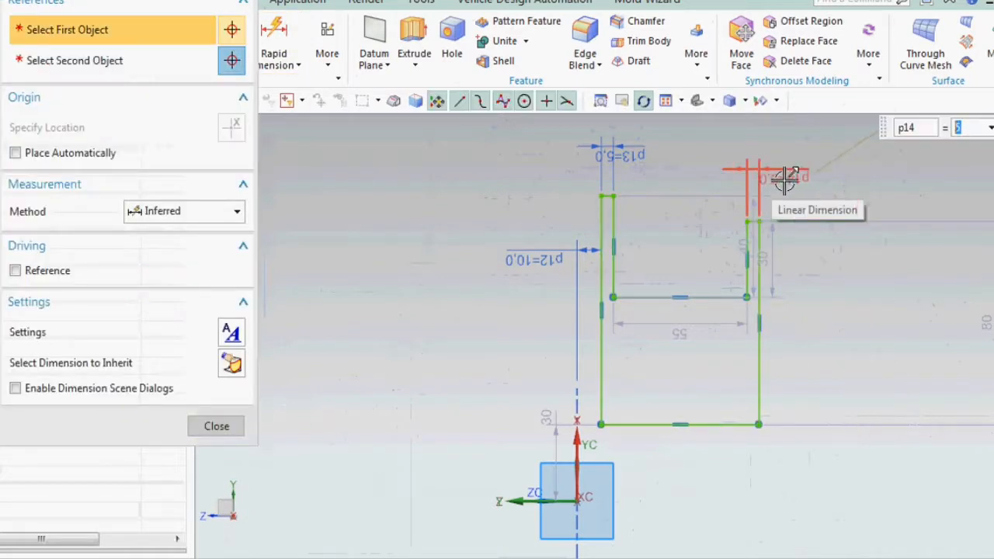
key("Escape")
Dimension the length of the outline's bottom line as 40 mm.
left_click(271, 43)
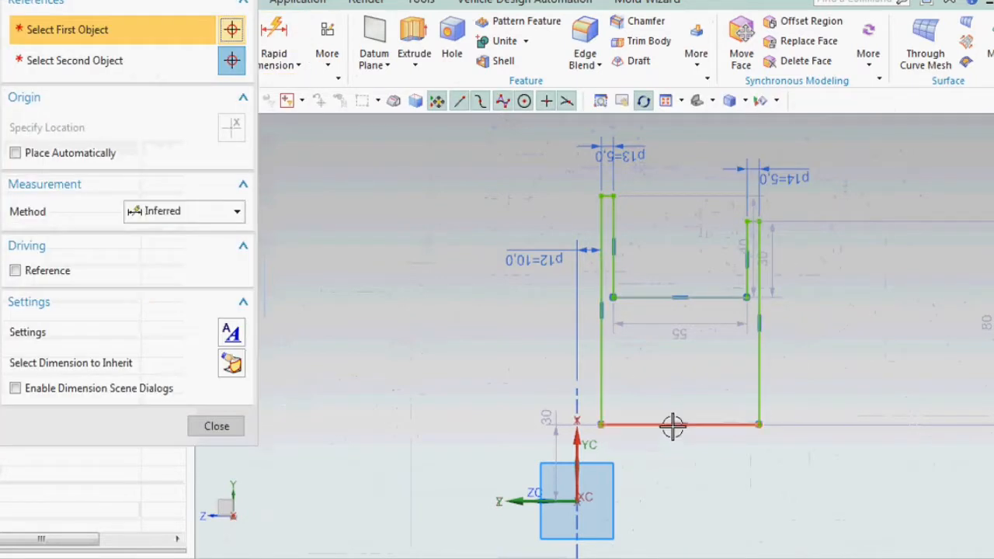
left_click(673, 425)
left_click(678, 444)
type("40")
key("Return")
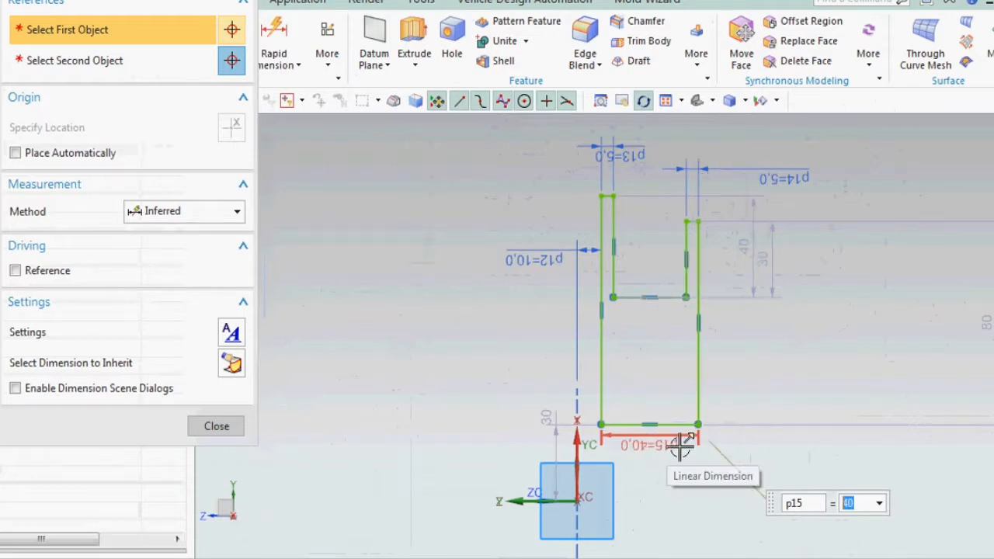
key("Escape")
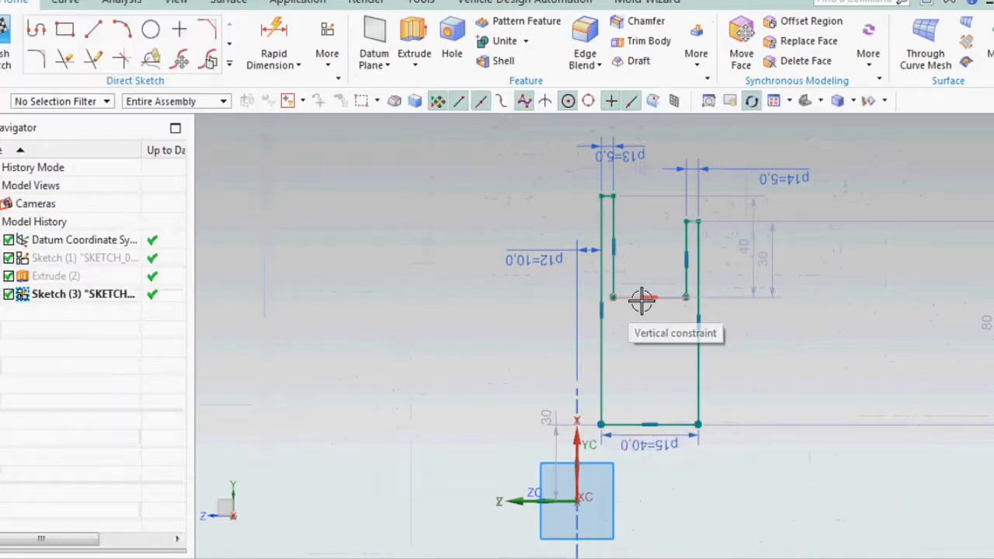
Dimension the height of the shorter arm's outer vertical line as 42 mm.
left_click(277, 33)
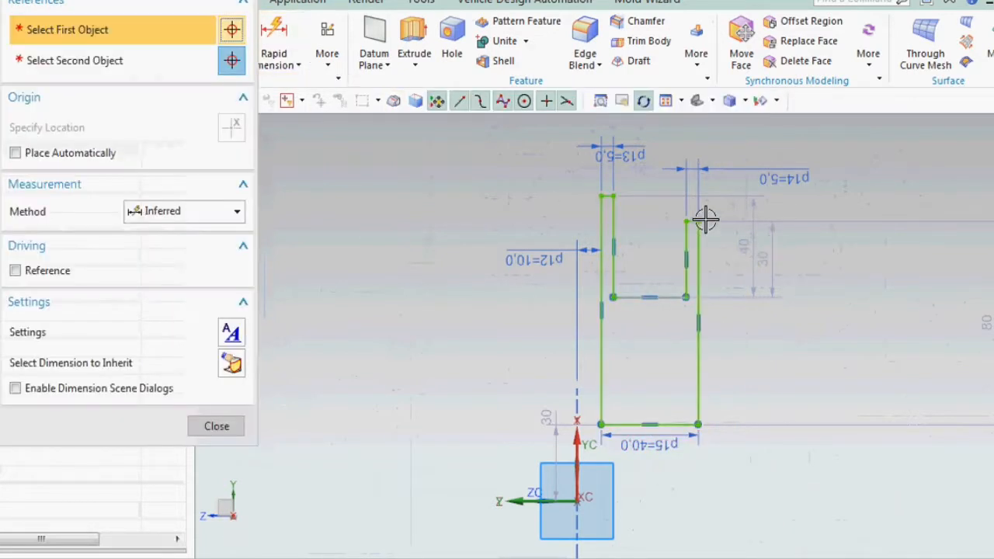
left_click(699, 224)
left_click(745, 413)
left_click(782, 389)
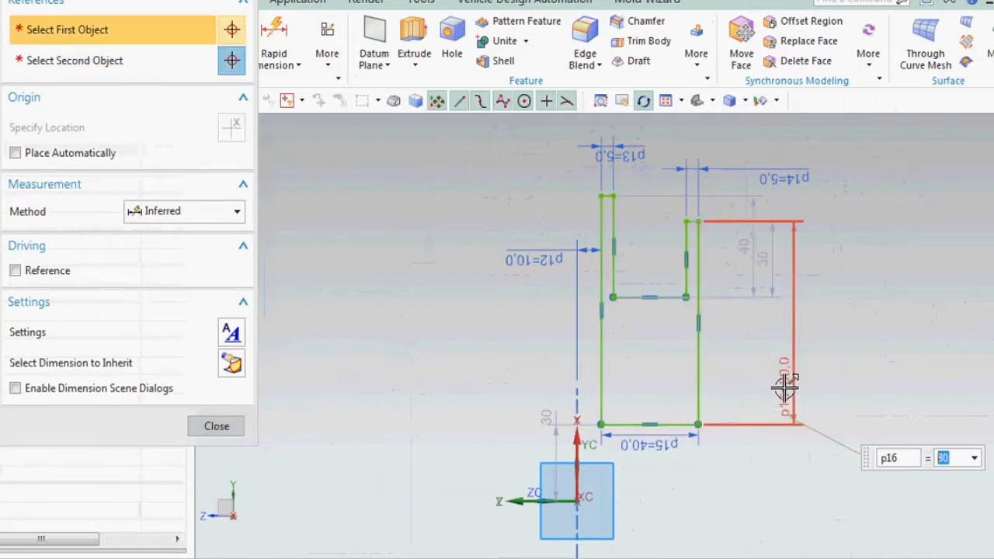
type("42")
key("Return")
key("Escape")
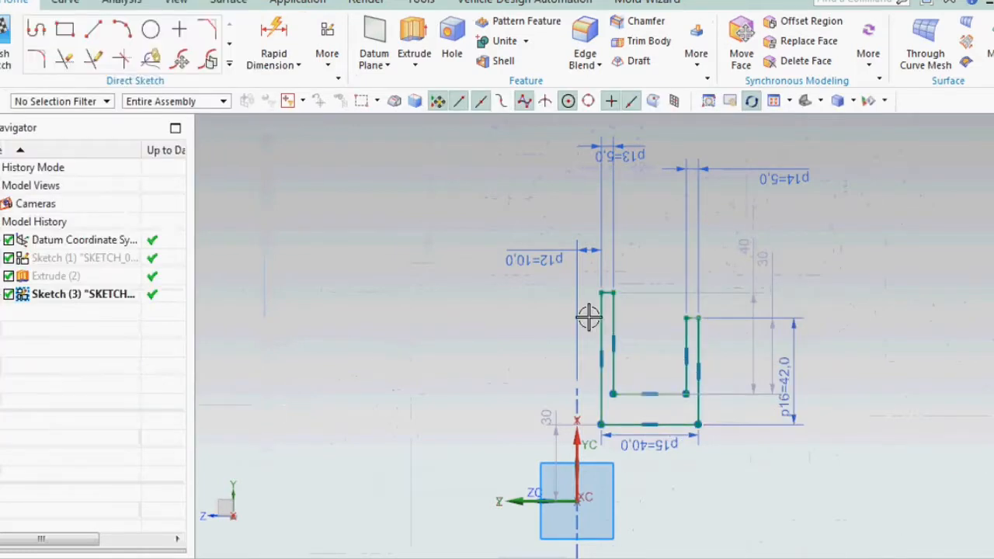
Dimension the vertical offset between the tops of the two arms as 0 mm.
left_click(273, 30)
left_click(702, 330)
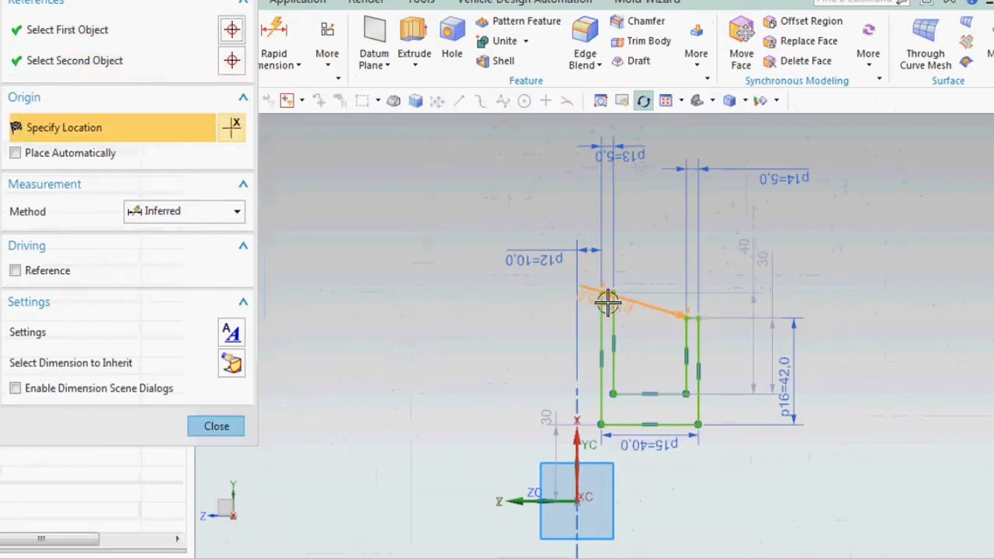
left_click(803, 295)
type("0")
key("Return")
key("Escape")
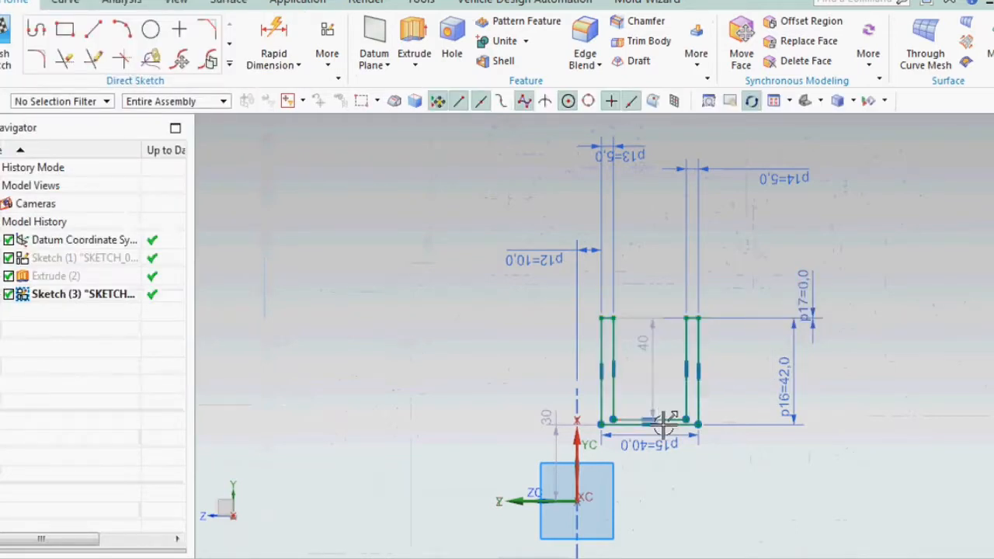
scroll(657, 419, "up", 4)
left_click(276, 35)
left_click(684, 418)
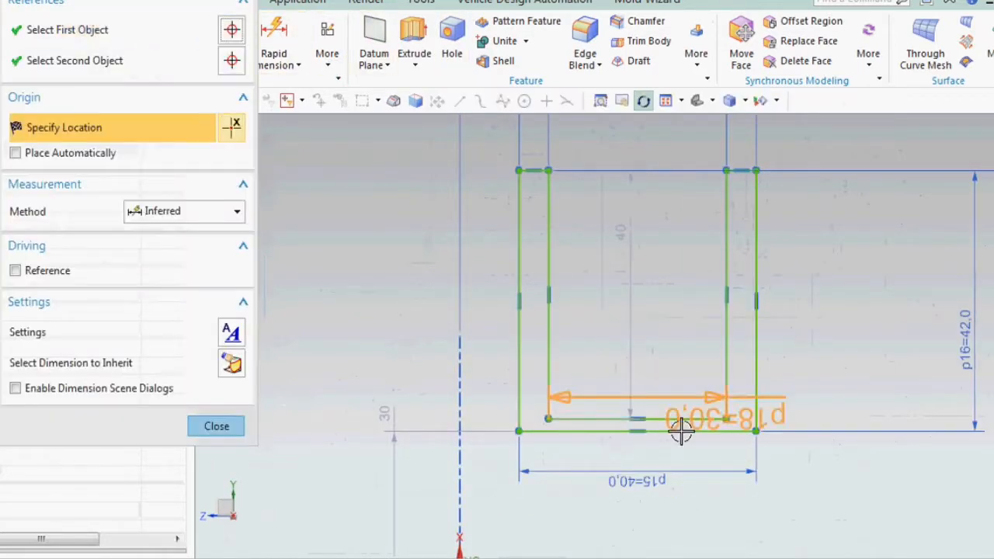
left_click(681, 427)
key("Escape")
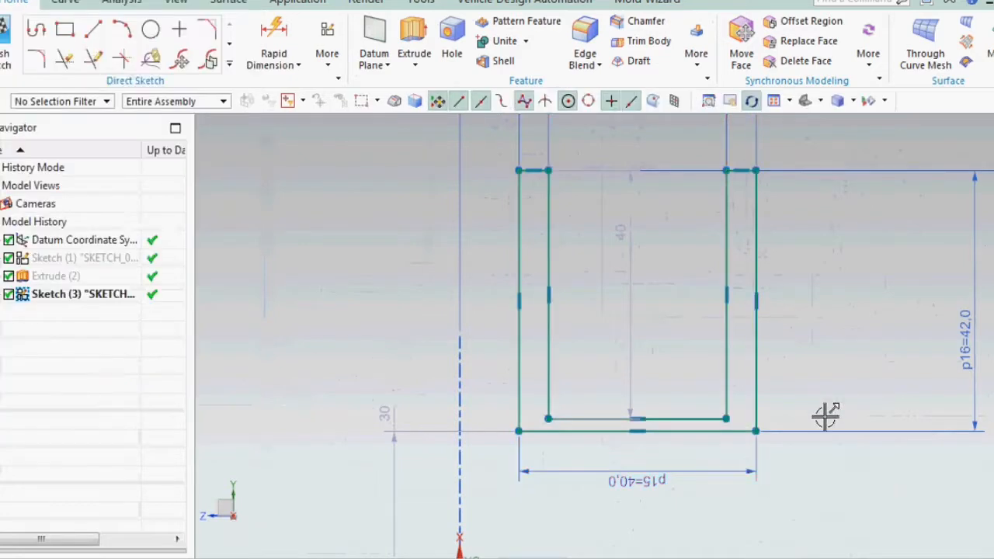
Dimension the vertical distance between the outline's bottom line and the inner horizontal line as 38 mm.
left_click(272, 54)
left_click(701, 419)
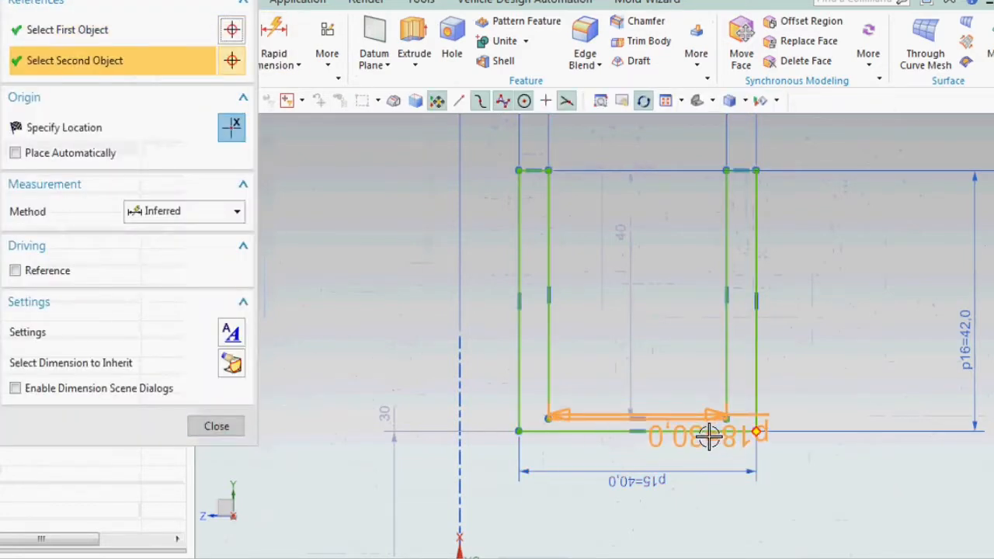
left_click(821, 407)
left_click(823, 406)
type("38")
key("Return")
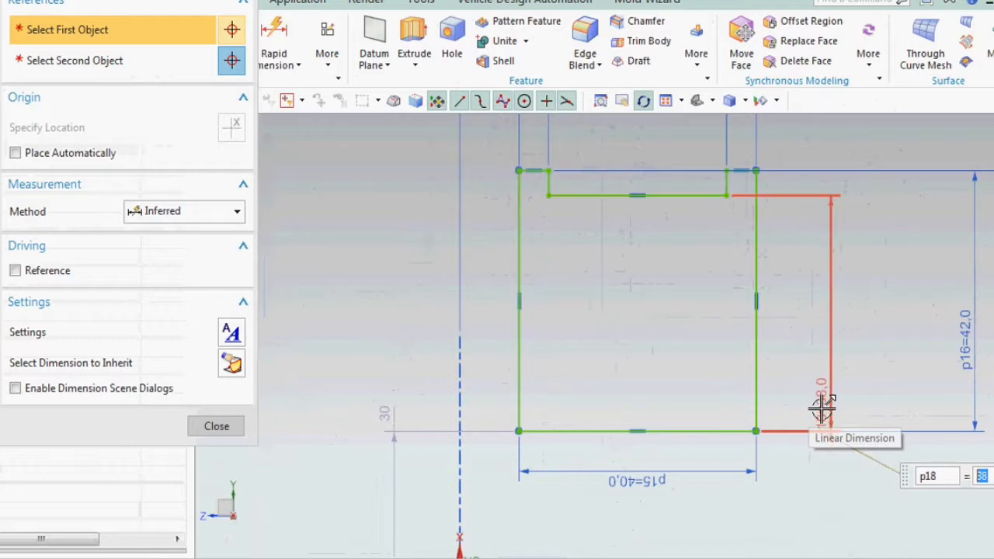
key("Escape")
Set the vertical distance from the origin to the outline's bottom line to 40 mm.
scroll(630, 391, "down", 1)
scroll(689, 345, "down", 2)
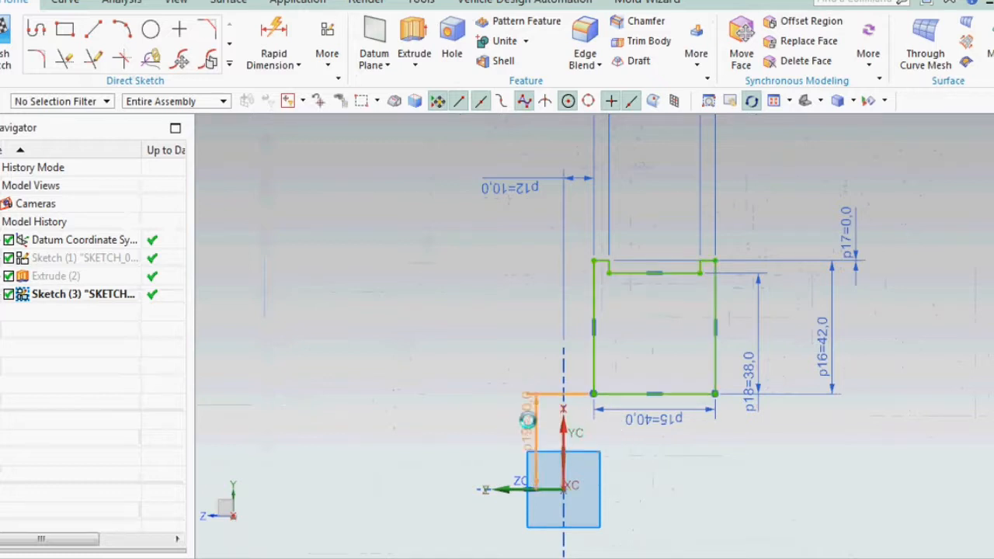
double_click(527, 421)
key("Return")
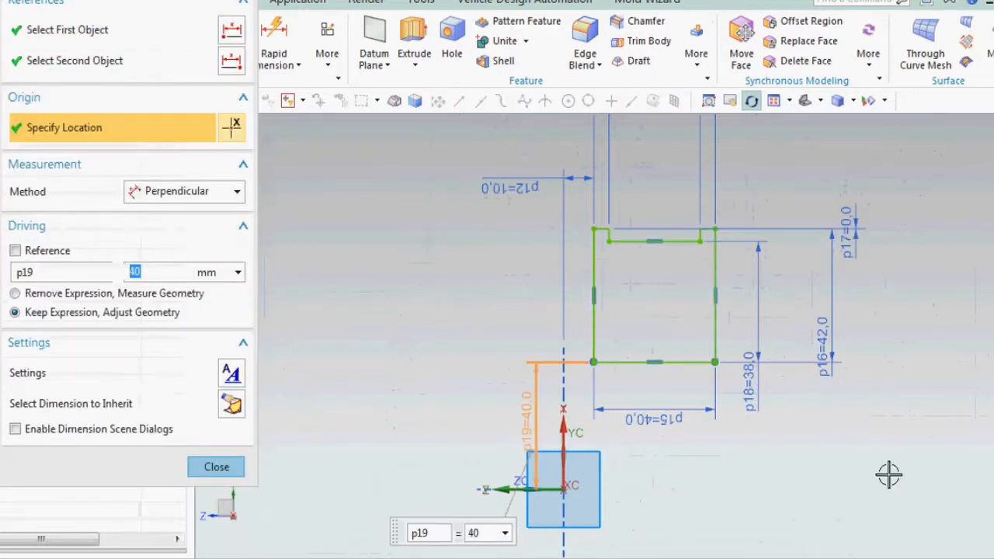
middle_click(897, 505)
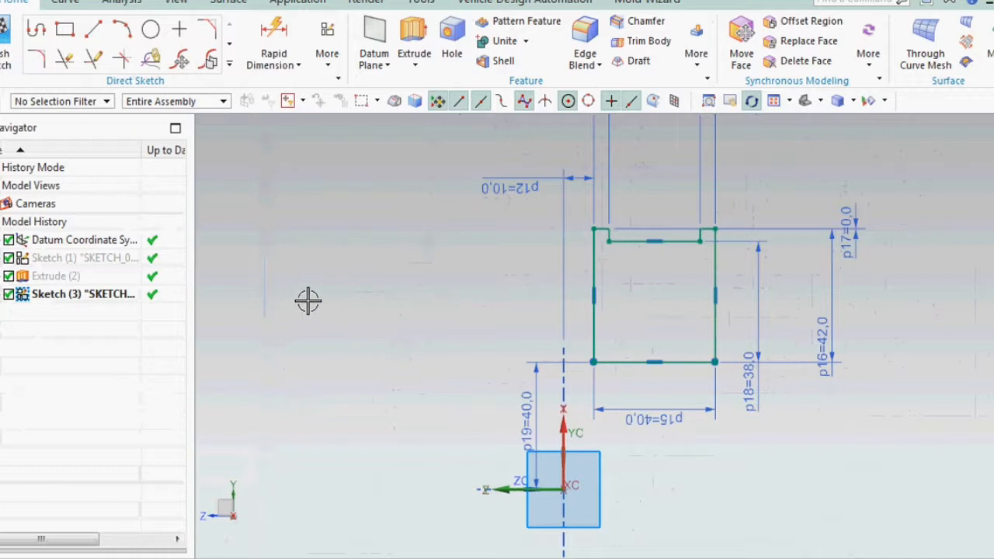
Show the hidden extruded plate while keeping the profile sketch open.
left_click(873, 106)
middle_click(822, 120)
left_click(884, 101)
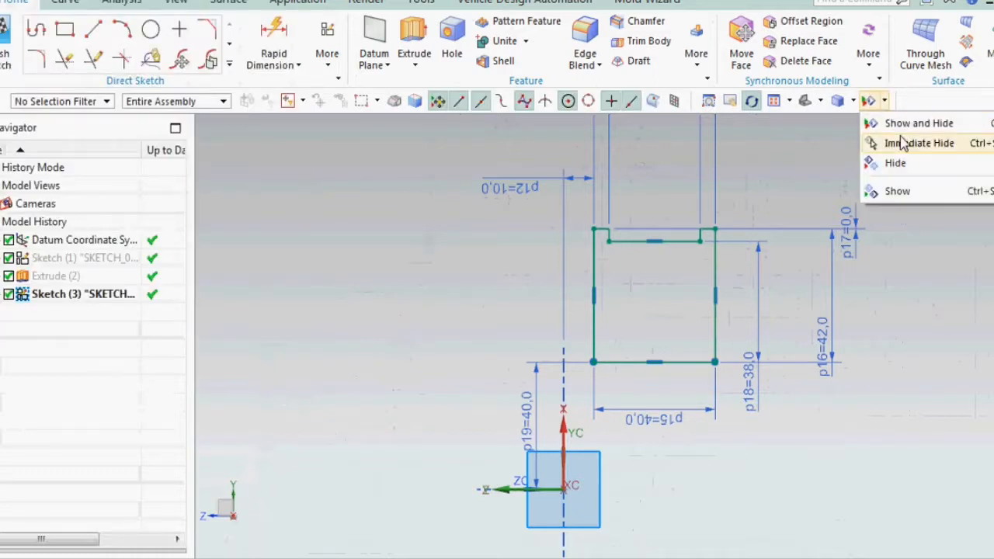
left_click(895, 124)
middle_click(641, 103)
left_click(882, 101)
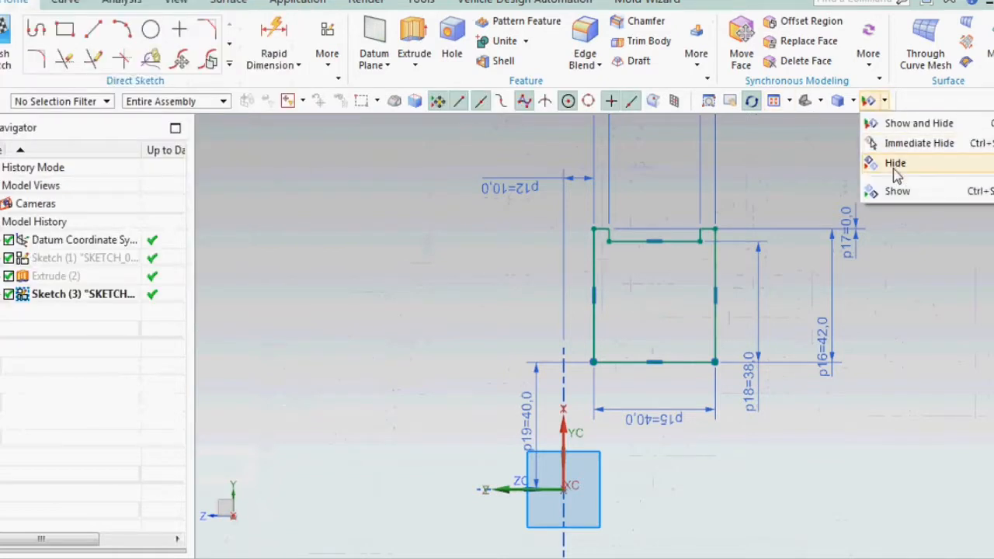
left_click(900, 191)
left_click(610, 286)
middle_click(630, 166)
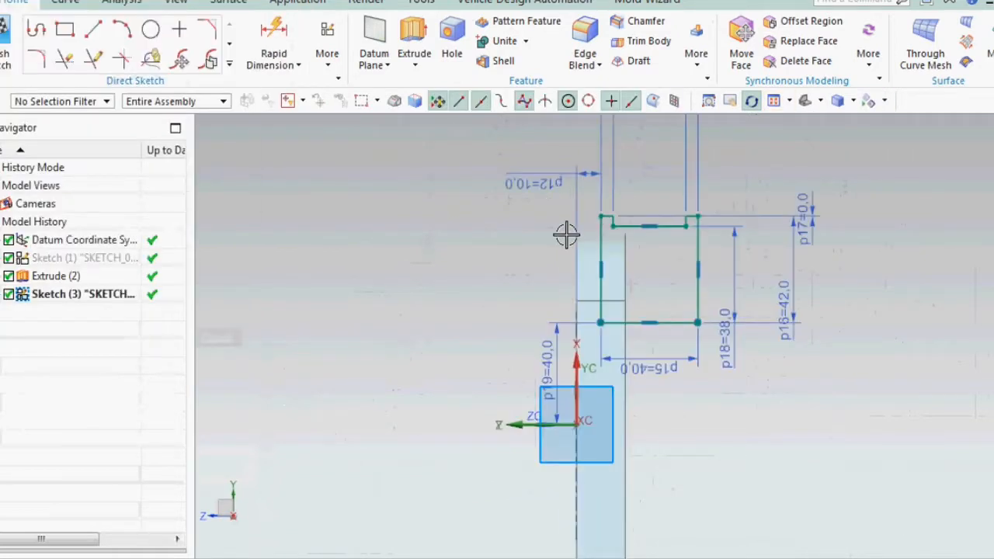
Set the horizontal distance from the vertical axis to the outline's nearest side to 20 mm.
scroll(577, 378, "up", 2)
scroll(542, 288, "down", 4)
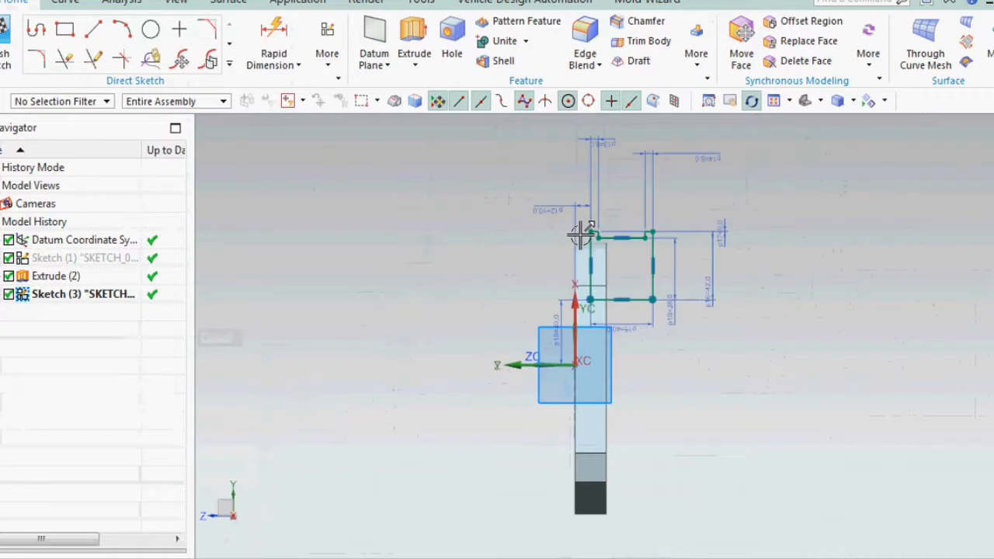
scroll(534, 204, "up", 3)
double_click(529, 236)
type("20")
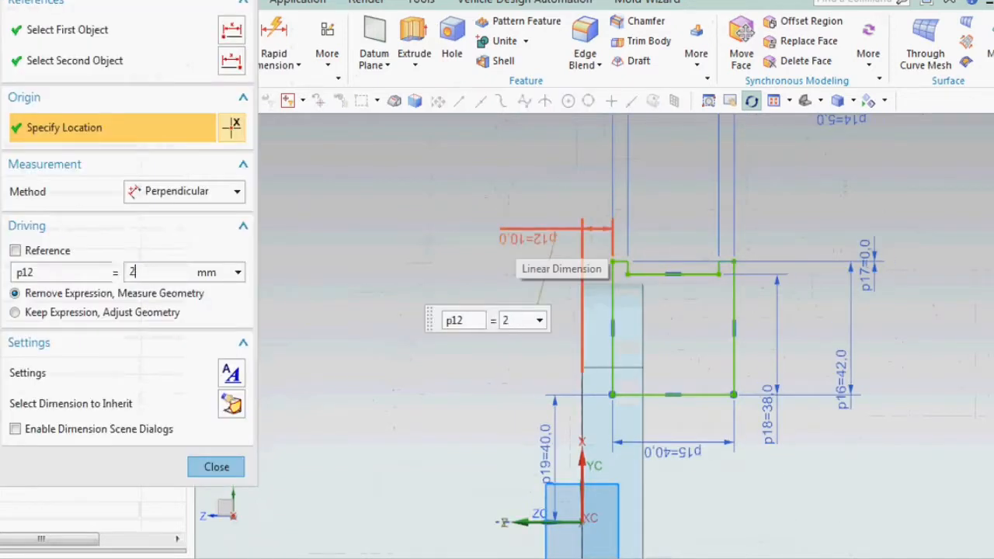
key("Return")
middle_click(437, 210)
scroll(434, 198, "down", 1)
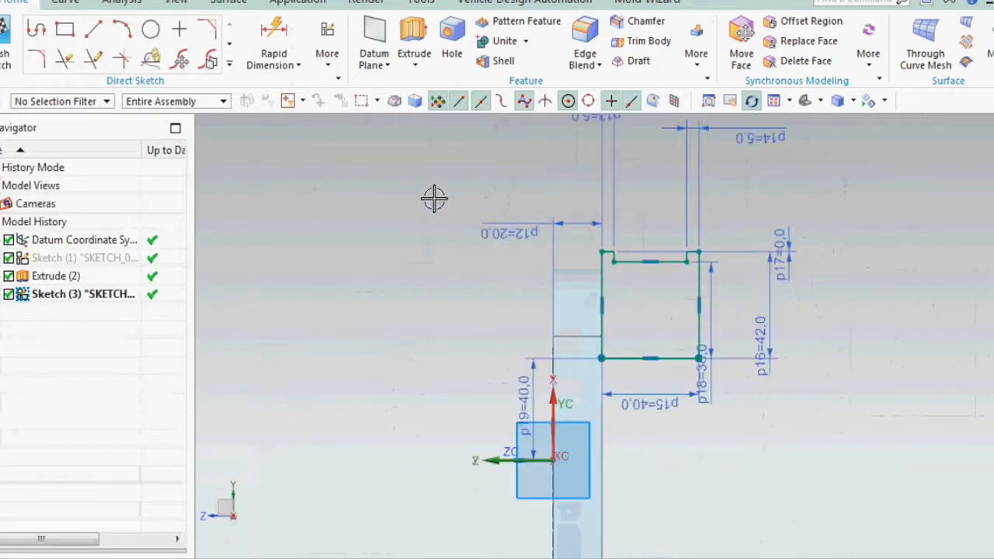
Move the outline's height-above-origin dimension farther from the plate and set it to 30 mm.
left_click_drag(523, 394, 501, 399)
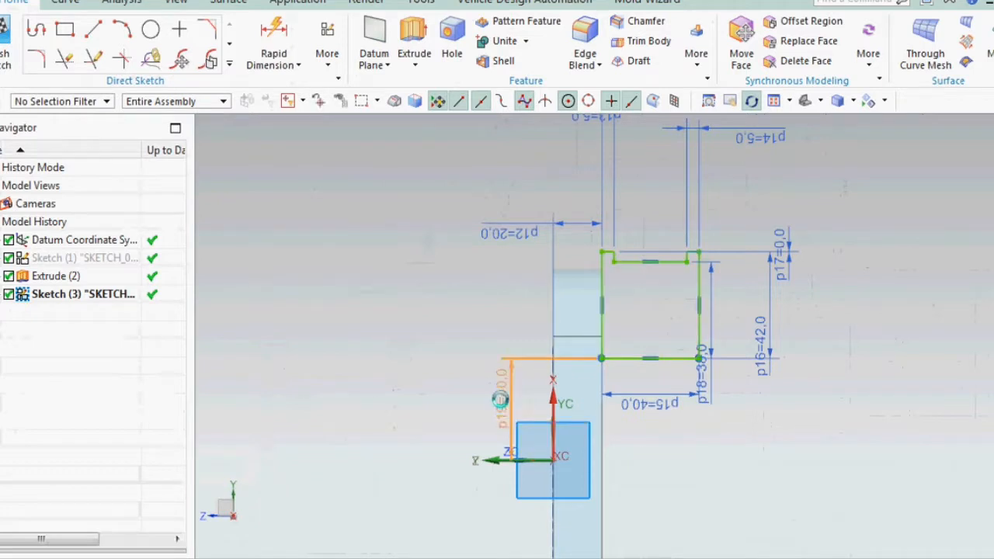
double_click(502, 396)
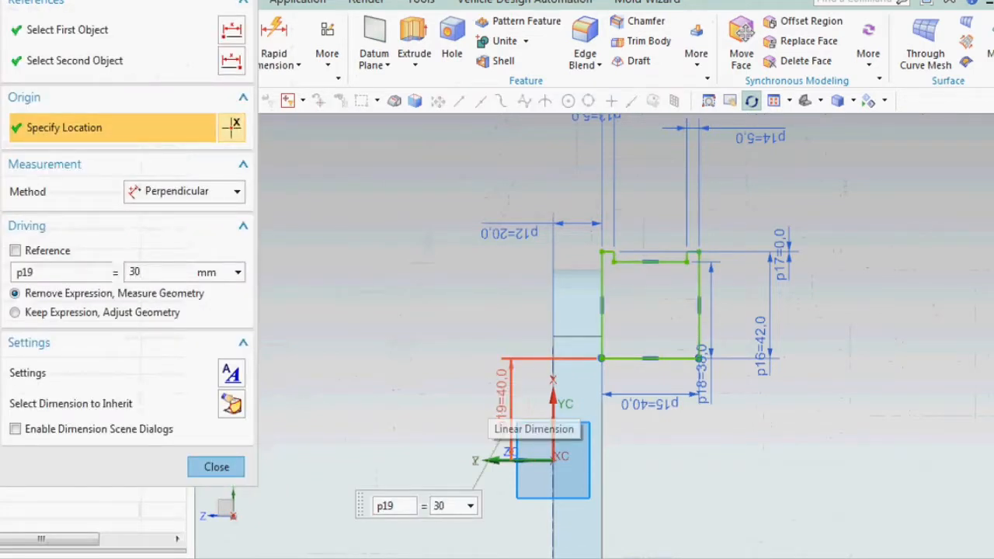
type("30")
key("Return")
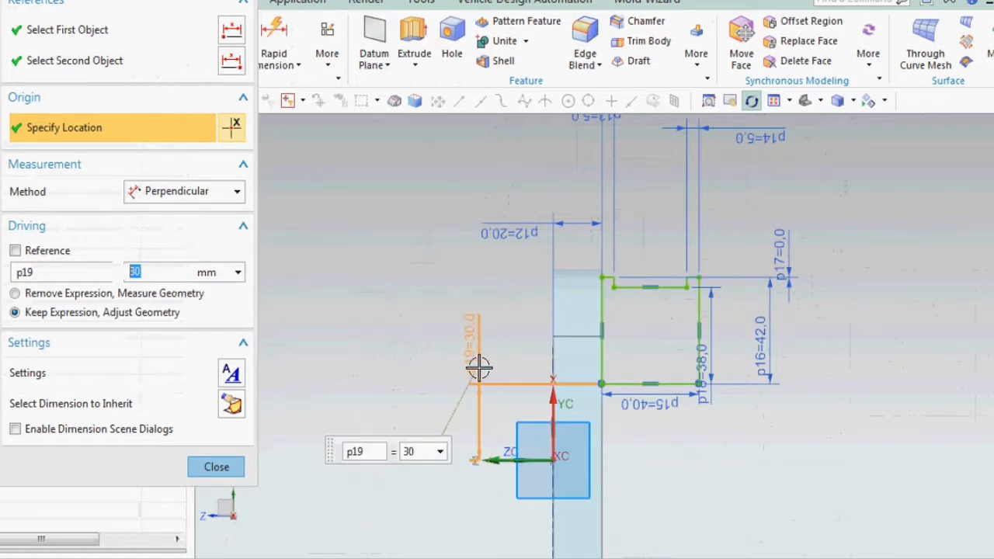
left_click(504, 370)
Set the vertical distance from the origin to the outline's bottom line to 25 mm and finish the sketch.
double_click(509, 375)
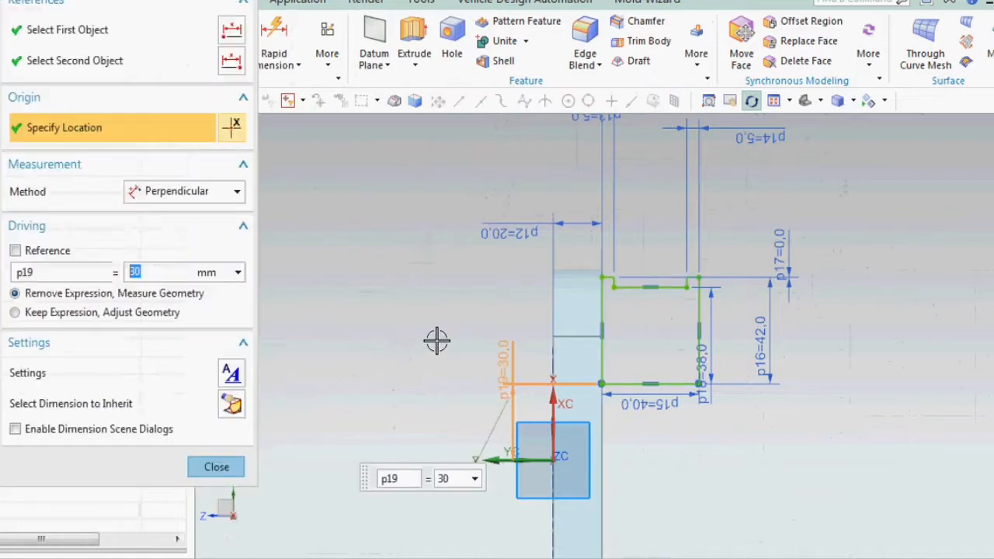
type("25")
key("Return")
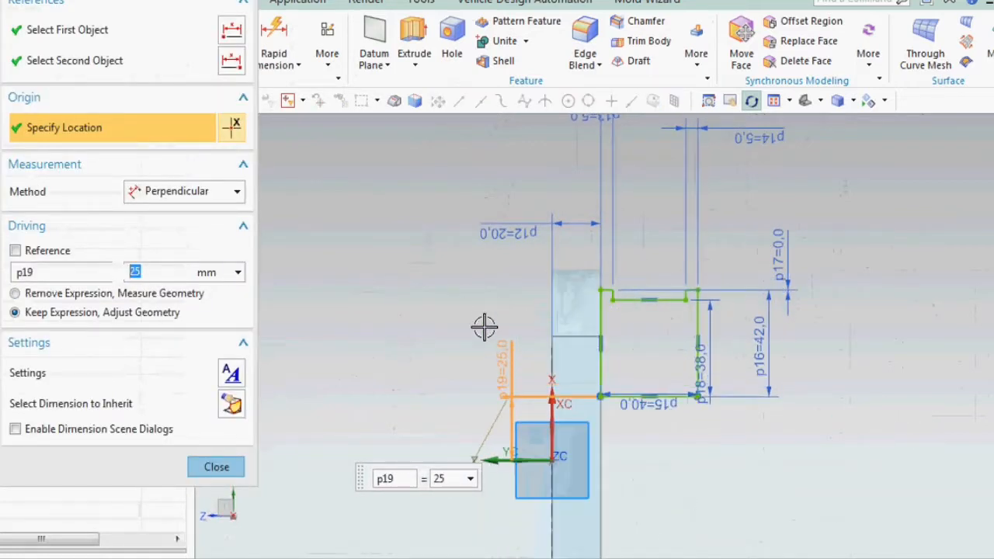
middle_click(621, 373)
middle_click_drag(621, 373, 638, 390)
key("F8")
left_click(5, 43)
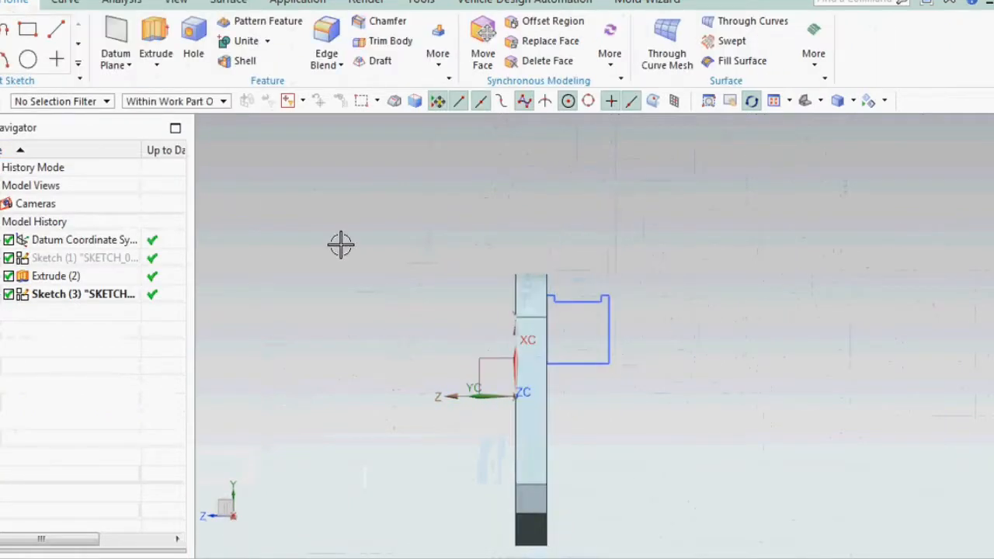
Start a Revolve and select the whole closed profile using the Connected Curves rule.
left_click(156, 65)
left_click(179, 107)
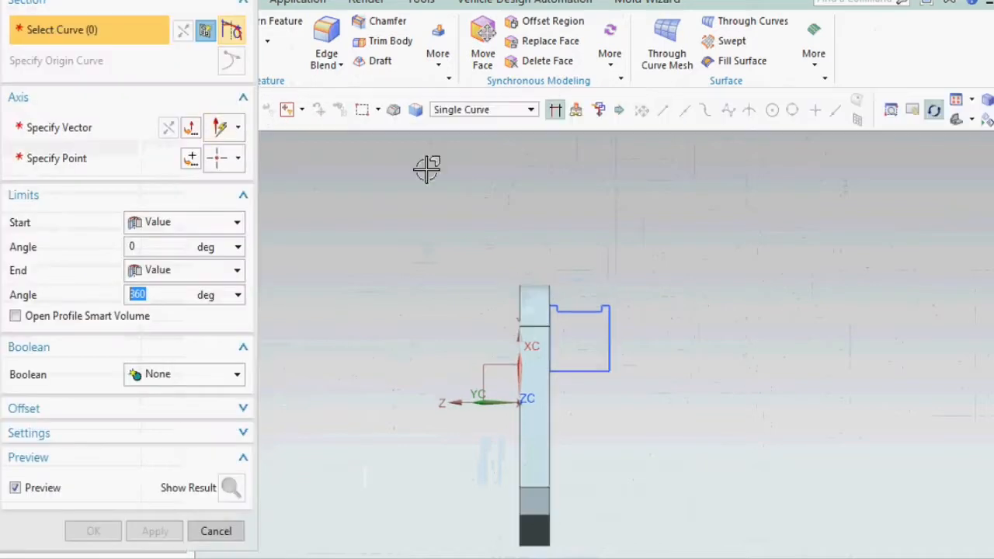
left_click(527, 113)
left_click(474, 139)
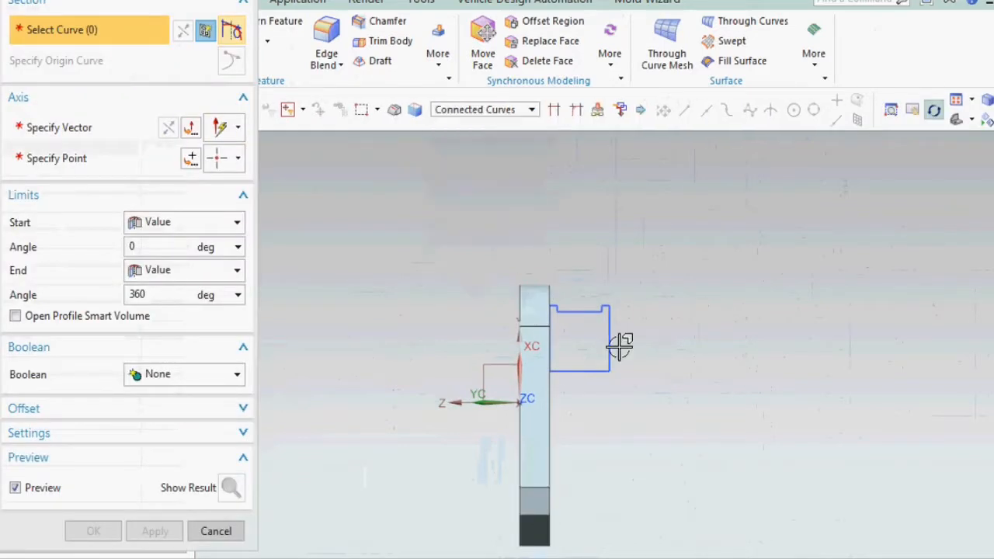
left_click(620, 344)
middle_click(175, 161)
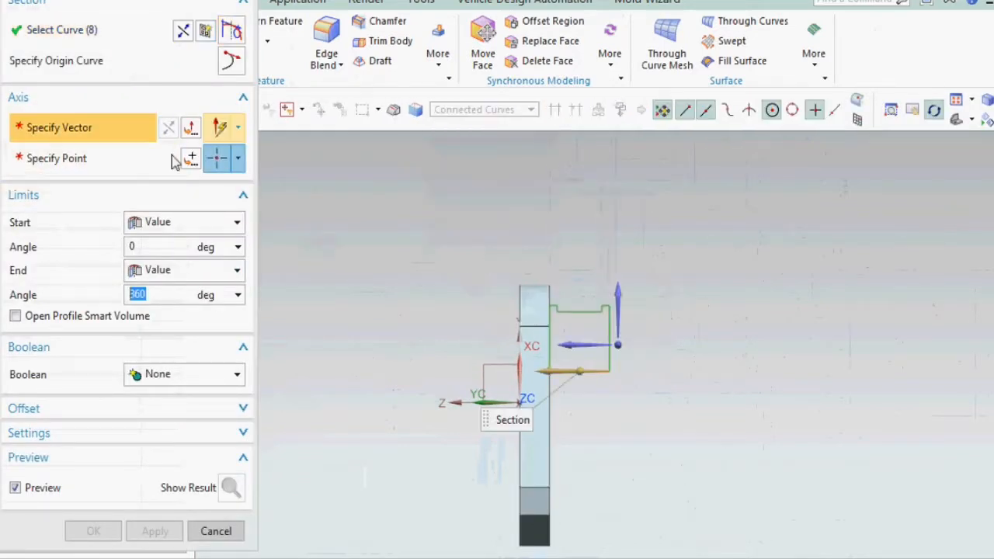
Revolve the profile 360° about an axis in the Z direction through the outer end point of its bottom line.
left_click(610, 342)
left_click(238, 158)
left_click(222, 271)
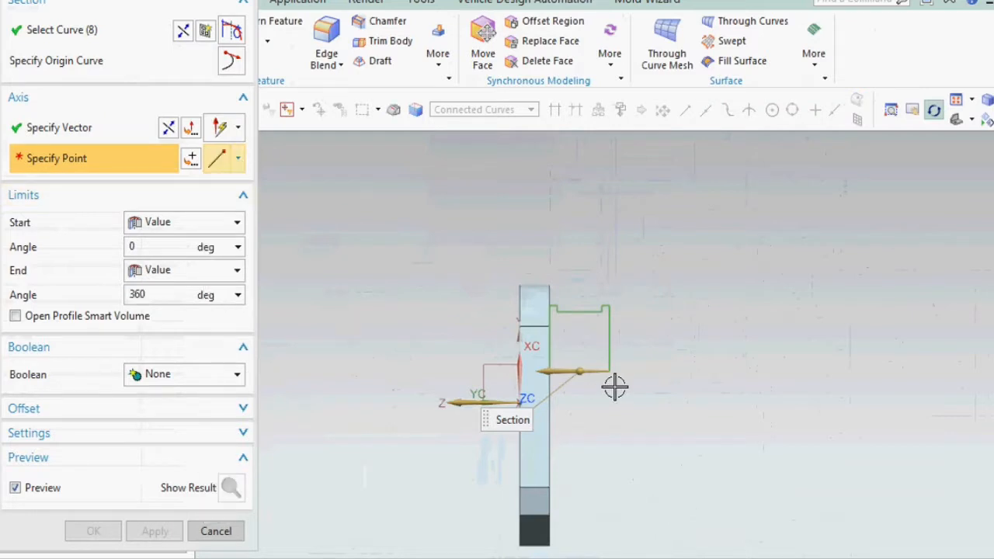
left_click(609, 373)
middle_click_drag(587, 435, 617, 428)
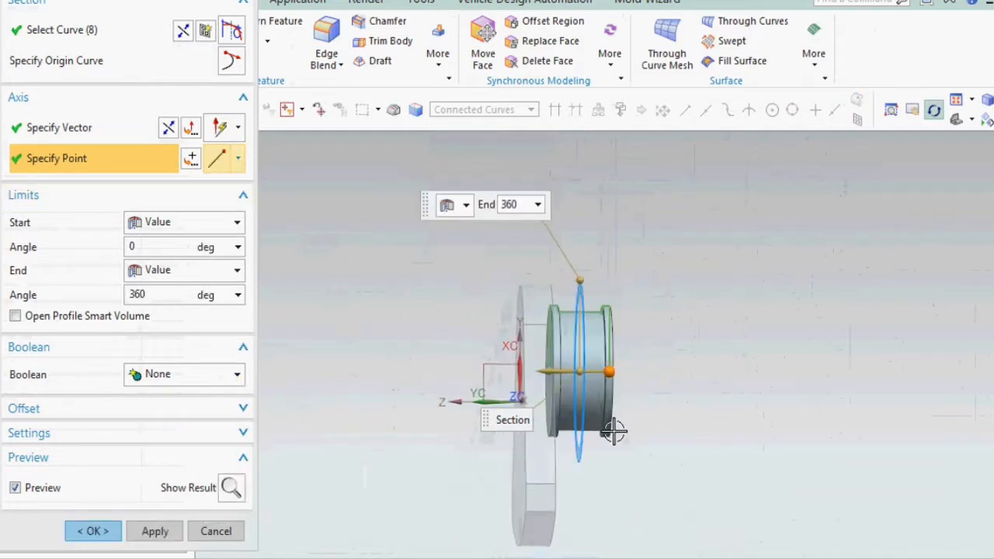
left_click(93, 531)
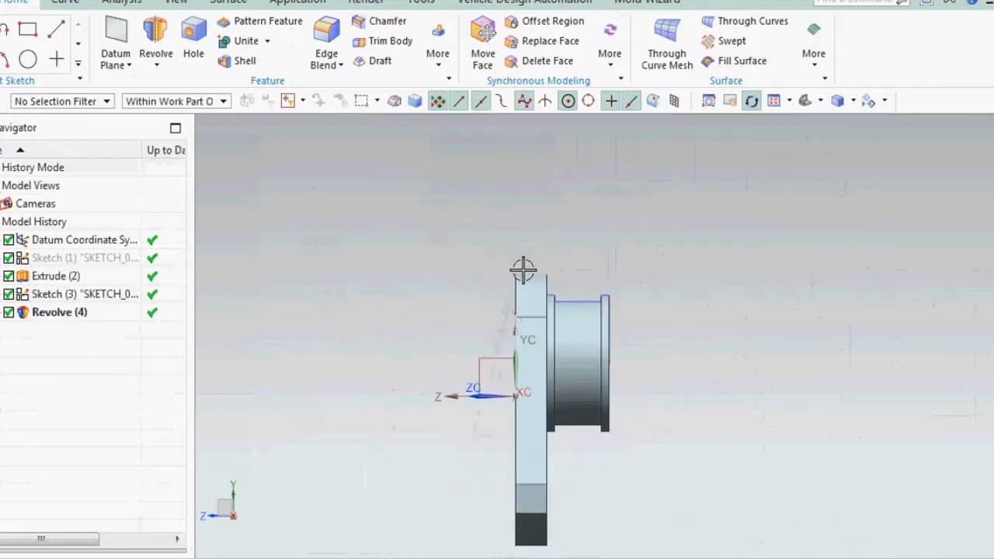
left_click(531, 342)
scroll(566, 343, "down", 2)
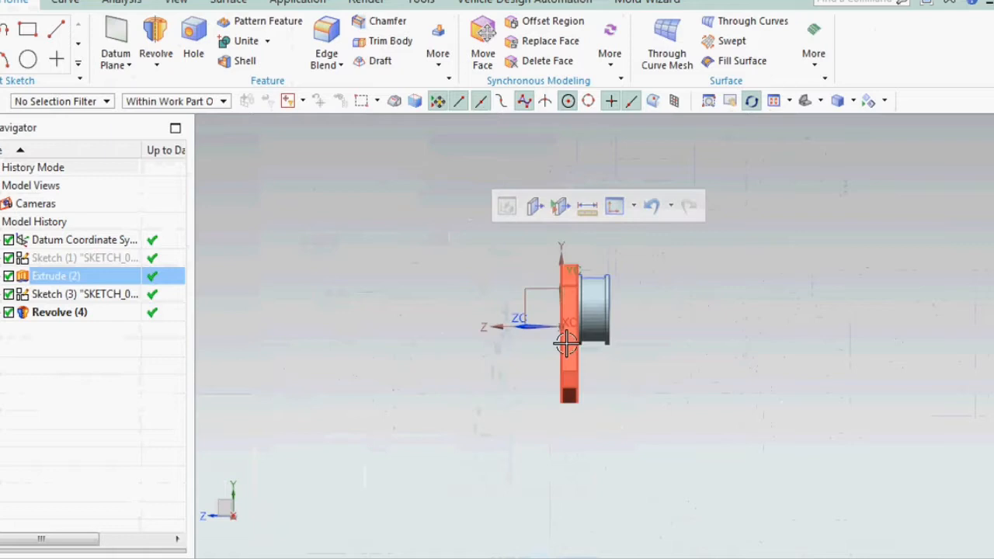
scroll(566, 343, "up", 3)
key("Escape")
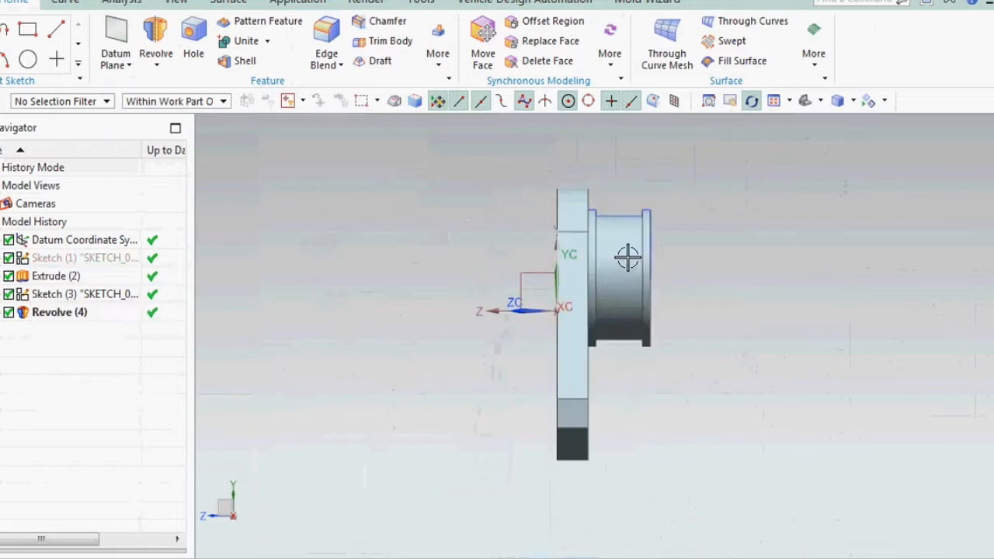
Hide the revolved body and its profile sketch, leaving the plate shown.
left_click(628, 258)
left_click(741, 232)
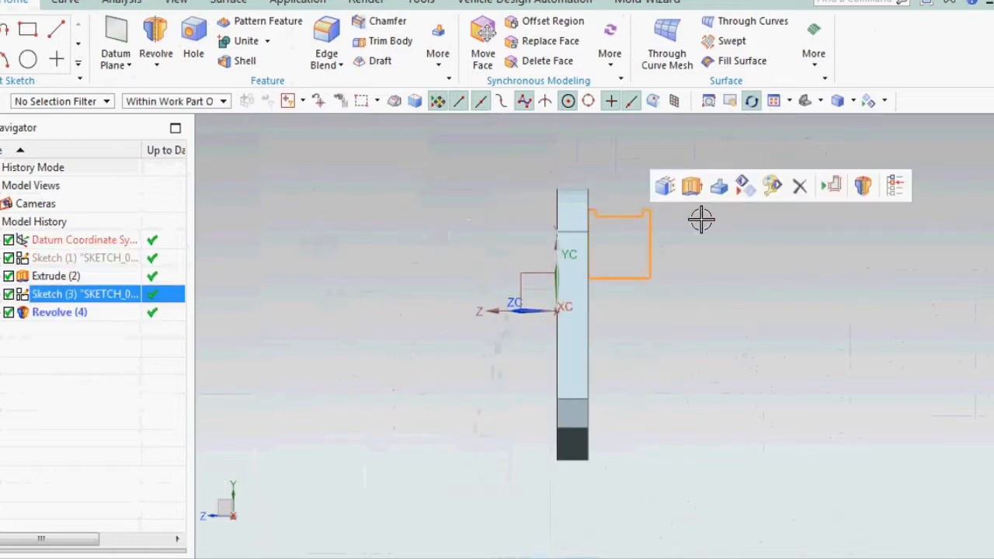
left_click(744, 187)
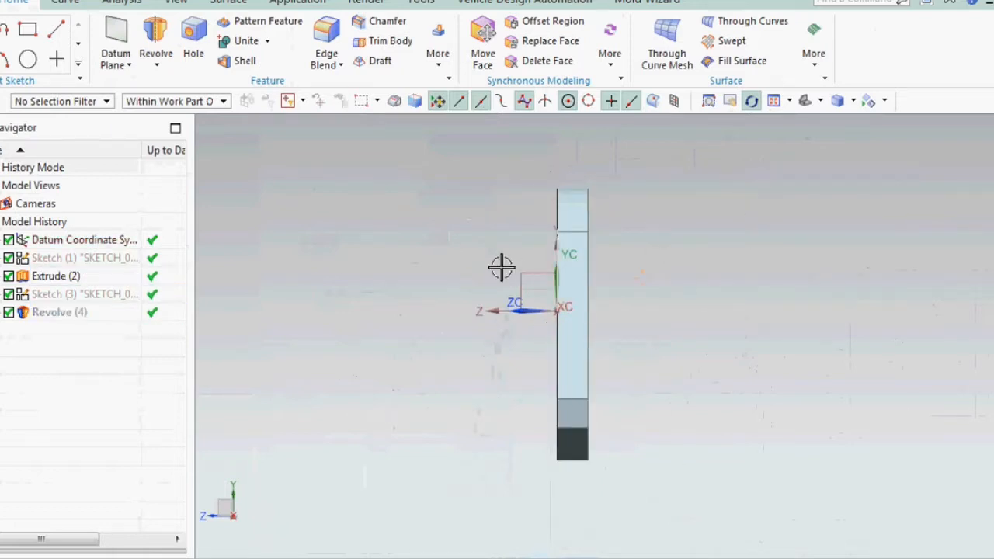
Sketch a 160 mm horizontal line from the origin along Z, then a 25 mm vertical line up from its outer end.
left_click(56, 29)
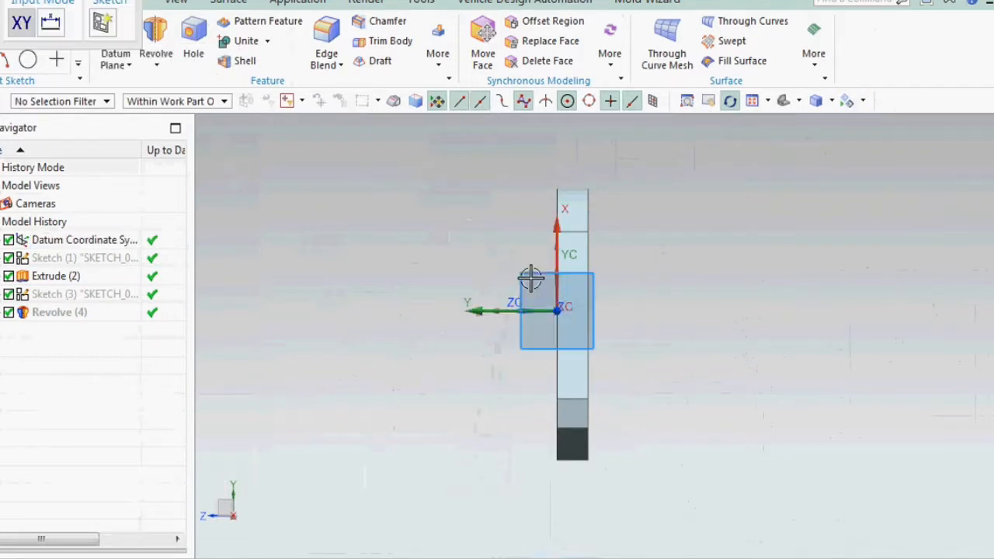
left_click(559, 311)
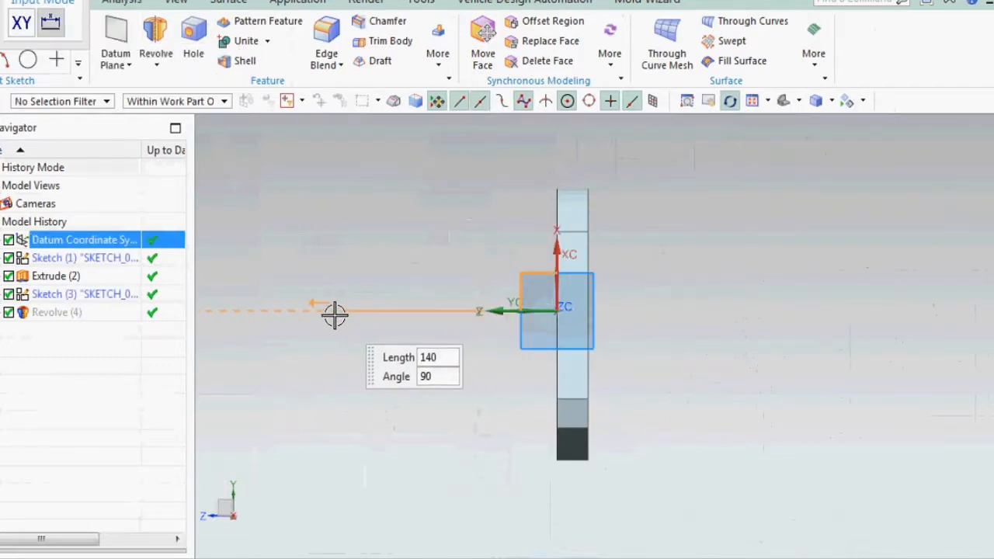
left_click(306, 311)
left_click(306, 311)
left_click(306, 271)
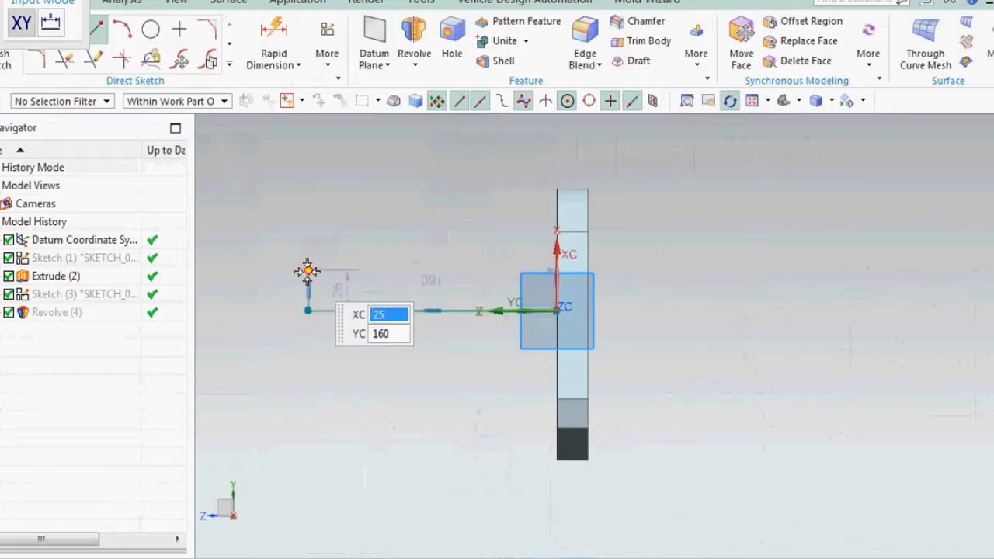
Continue the outline toward the plate as a rising staircase with 45, 25 and 30 mm long horizontal lines joined by short vertical lines.
left_click(306, 270)
left_click(380, 270)
left_click(381, 247)
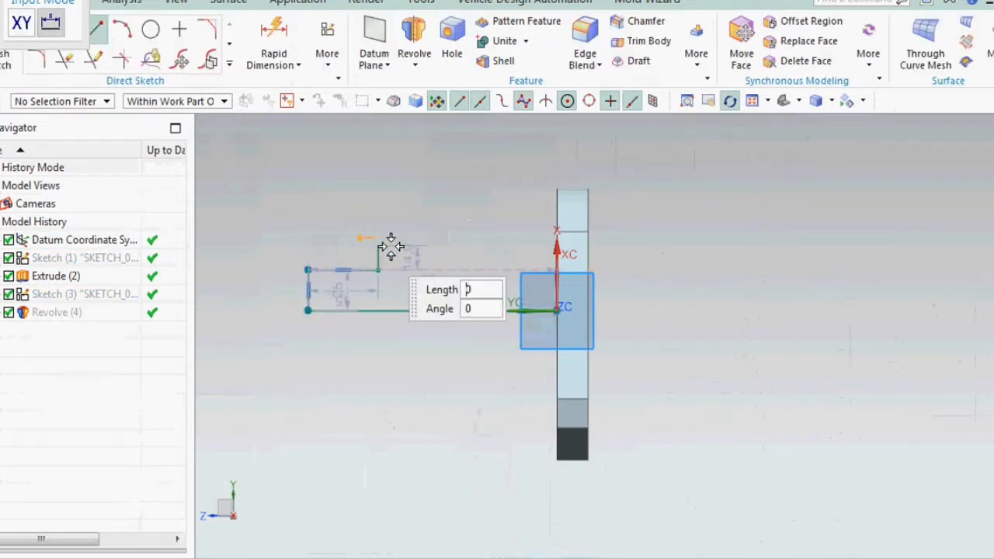
left_click(417, 245)
left_click(417, 214)
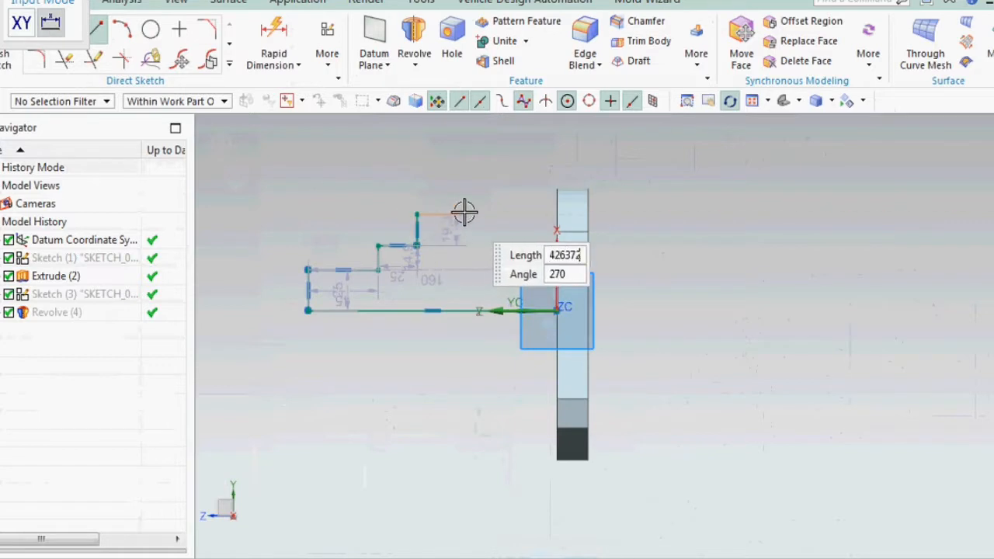
left_click(463, 212)
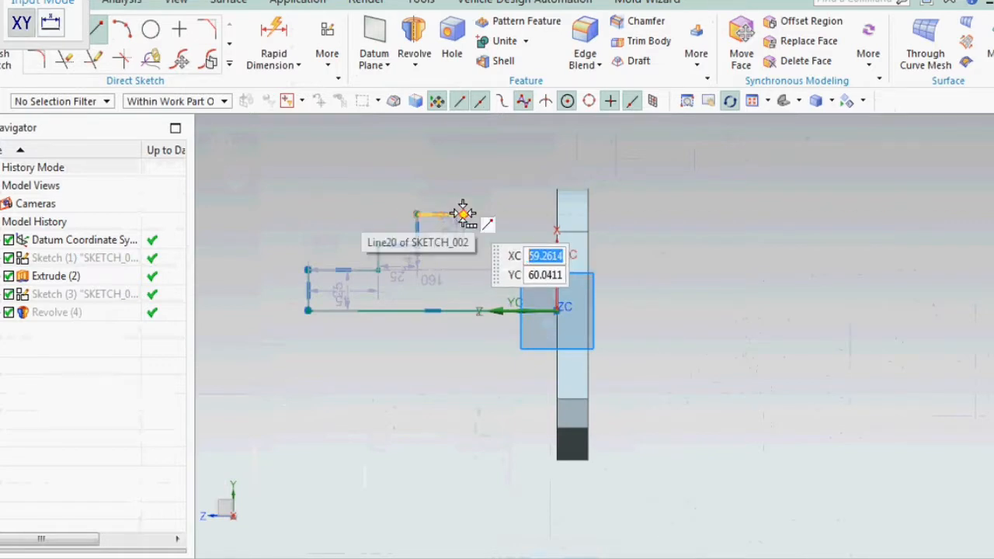
left_click(464, 191)
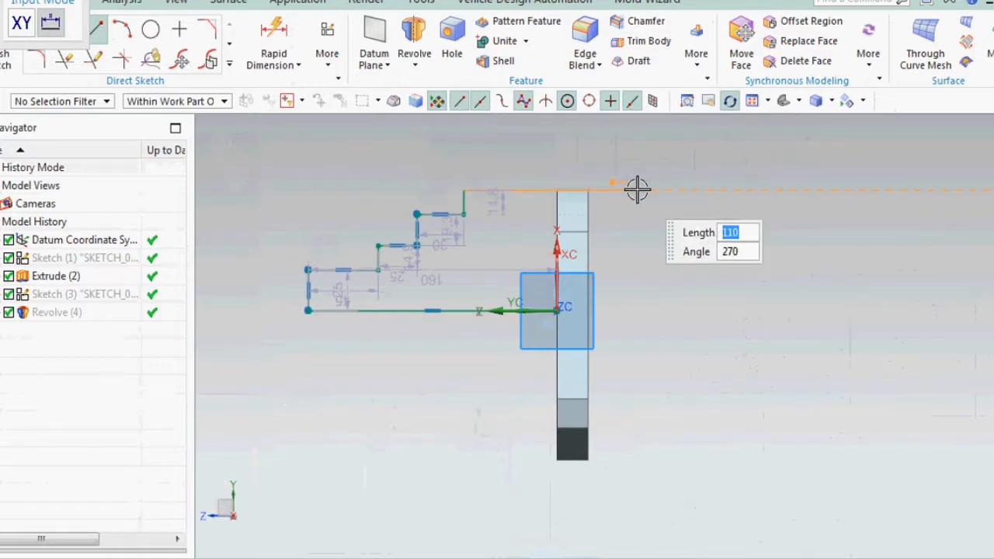
Close the profile with a top line across the plate's face and a 100 mm vertical line from the origin, trimming the overhangs.
left_click(553, 191)
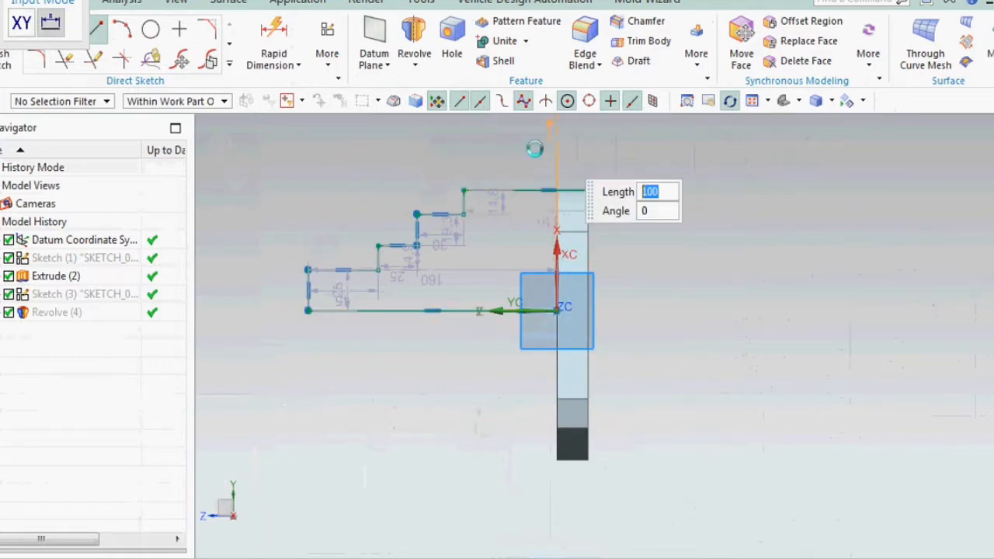
key("Escape")
left_click(64, 60)
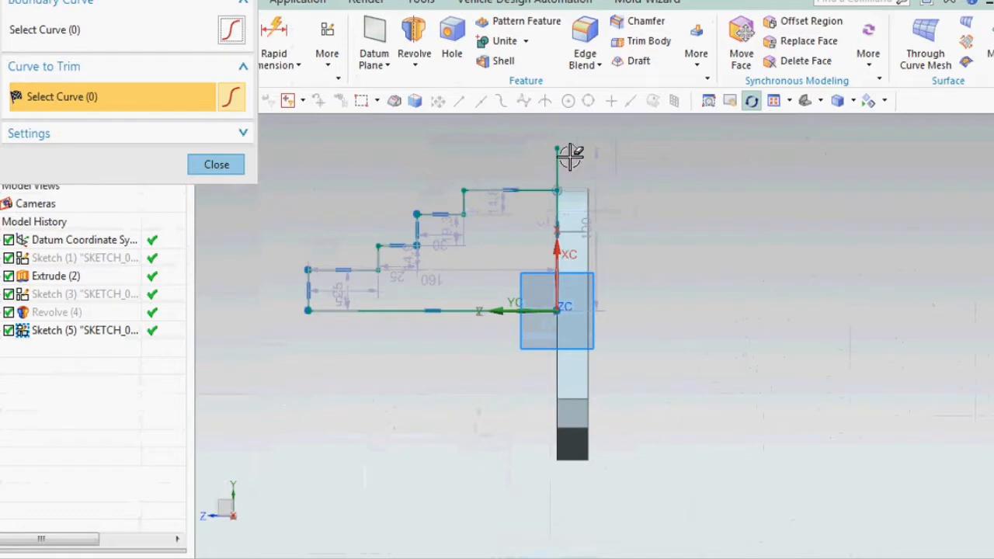
key("Escape")
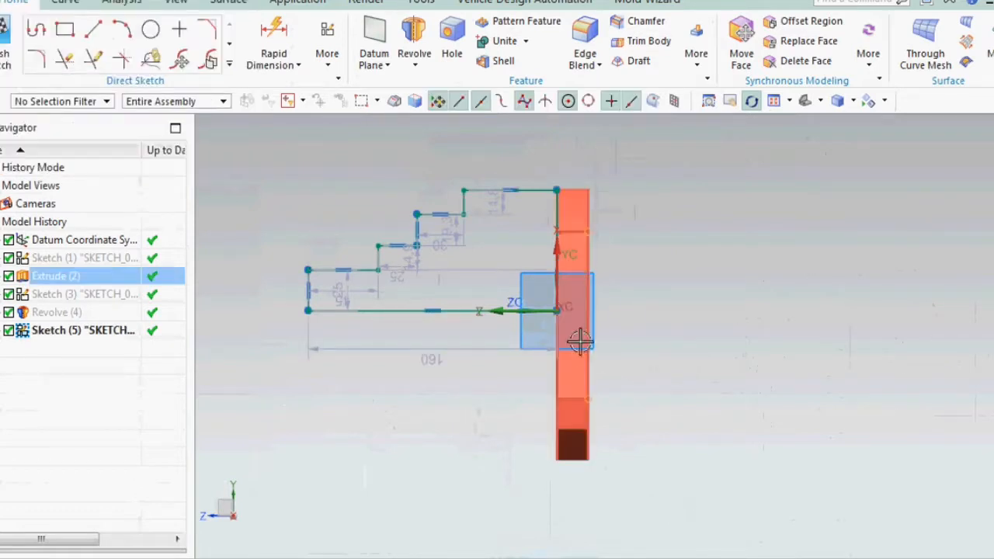
Dimension the distance between the profile's bottom line and its topmost line and set it to 42 mm.
left_click(274, 43)
left_click(493, 311)
left_click(513, 189)
left_click(636, 229)
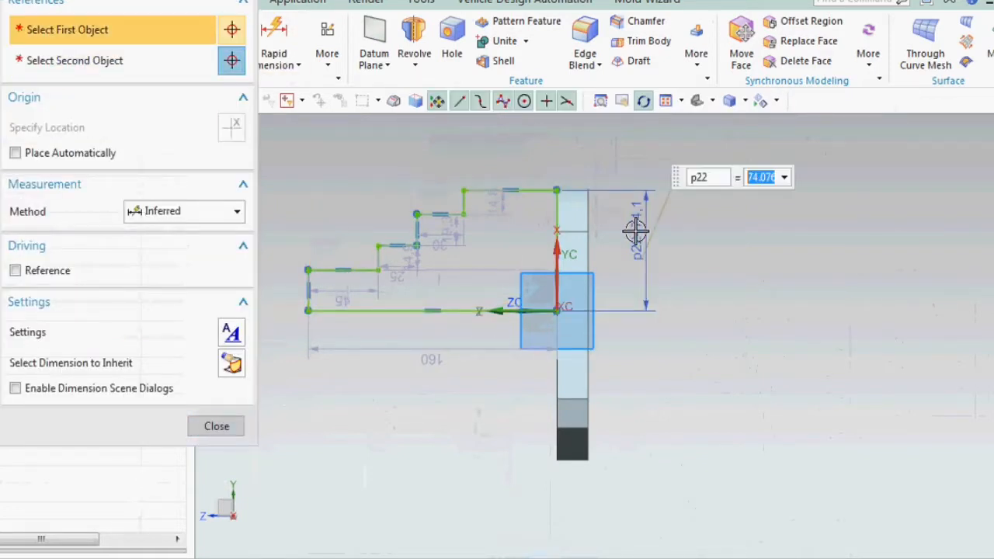
type("42")
key("Return")
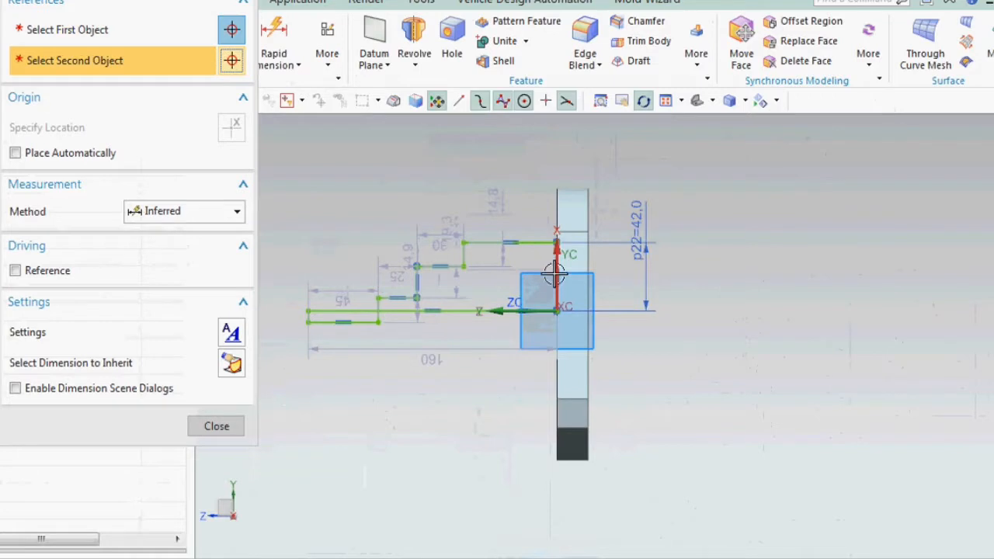
Dimension the second-highest horizontal line from the profile's bottom line and set the distance to 38 mm.
scroll(546, 273, "up", 3)
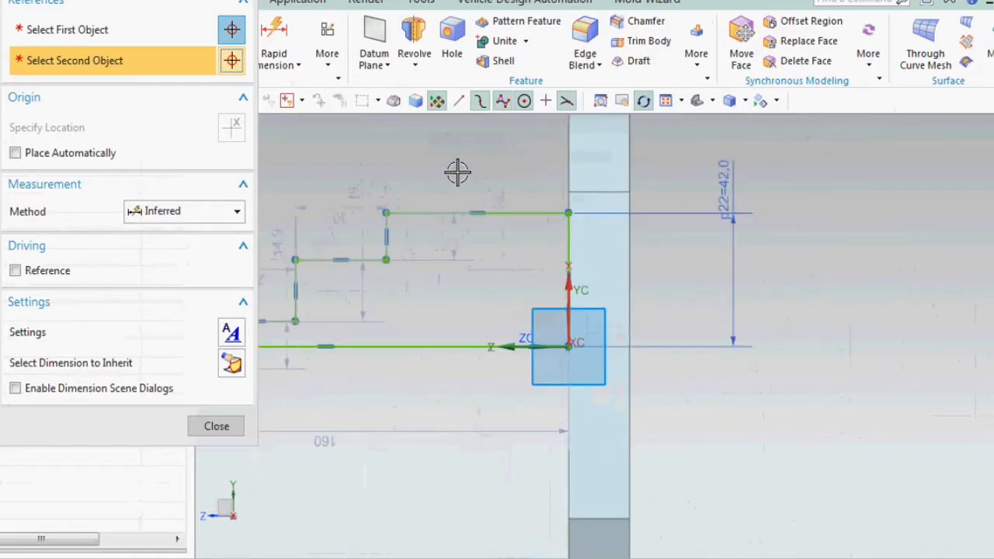
scroll(788, 232, "down", 3)
scroll(618, 244, "up", 3)
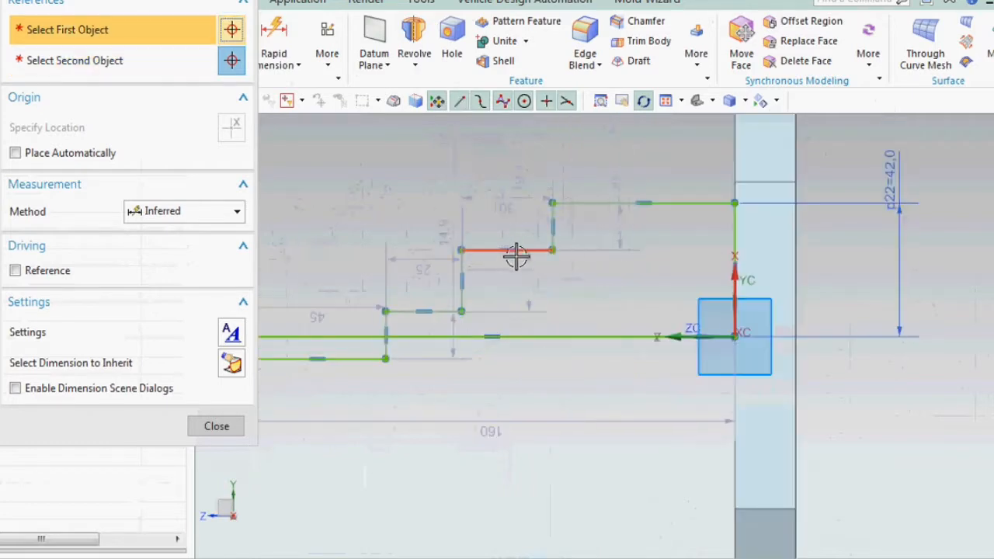
left_click(517, 252)
left_click(534, 337)
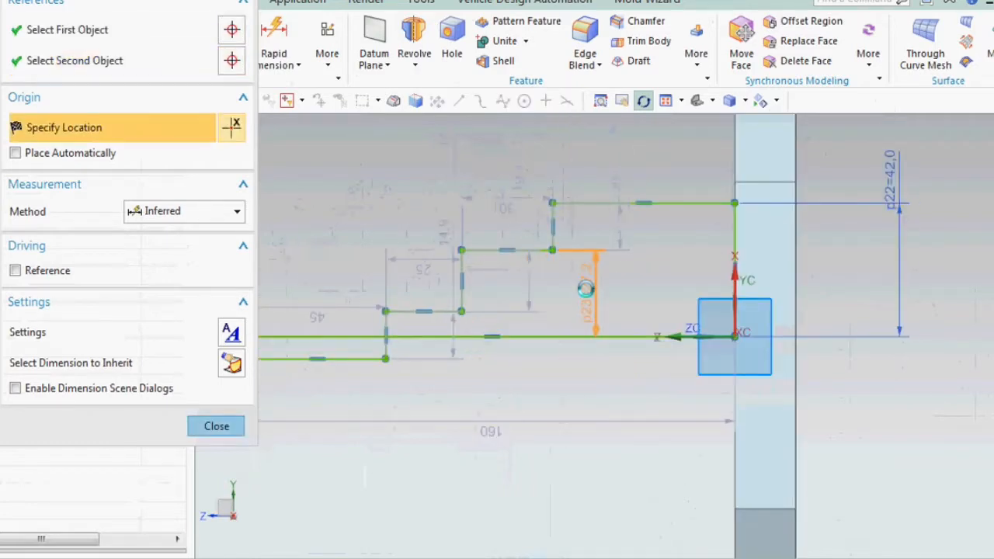
left_click(587, 287)
type("38")
key("Return")
left_click(486, 380)
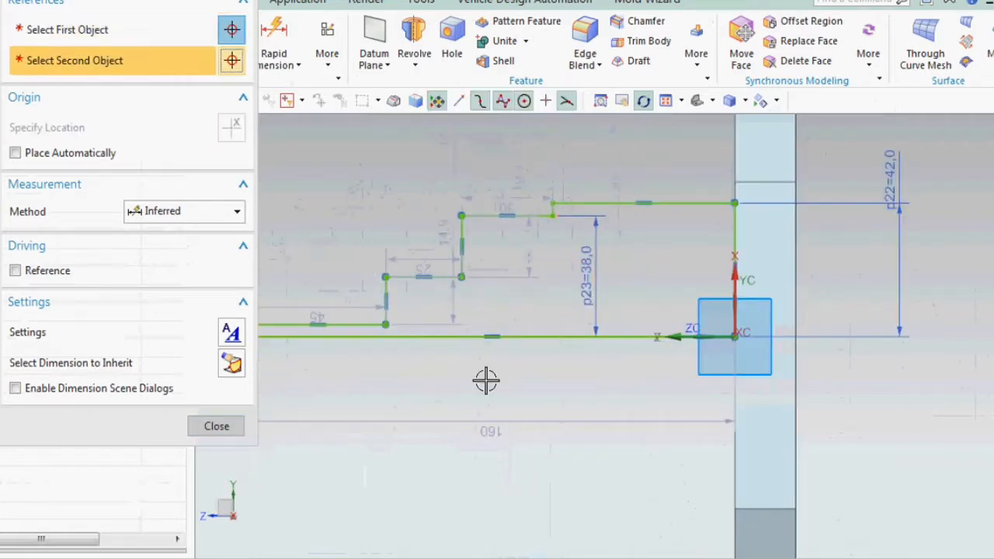
Dimension the next lower horizontal line from the profile's bottom line and set the distance to 30 mm.
left_click(422, 280)
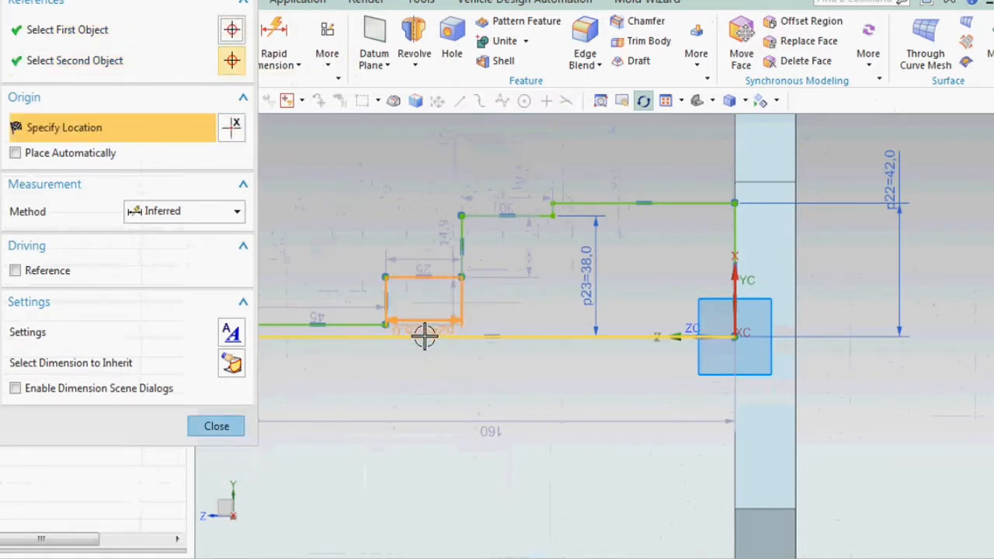
left_click(502, 304)
type("30")
key("Return")
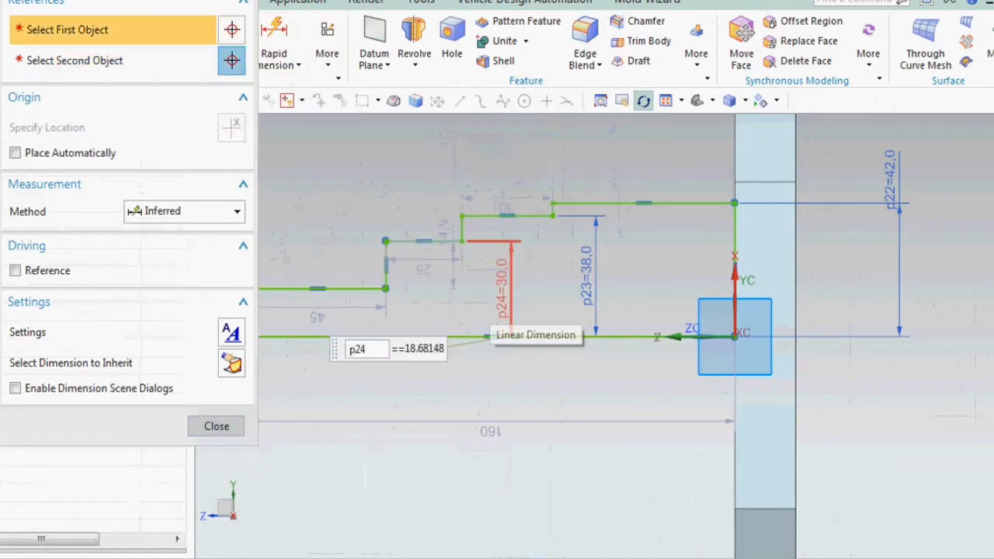
middle_click(643, 385)
Dimension the outermost, lowest step line from the profile's bottom line and set the distance to 22 mm.
scroll(671, 339, "down", 3)
scroll(455, 327, "up", 3)
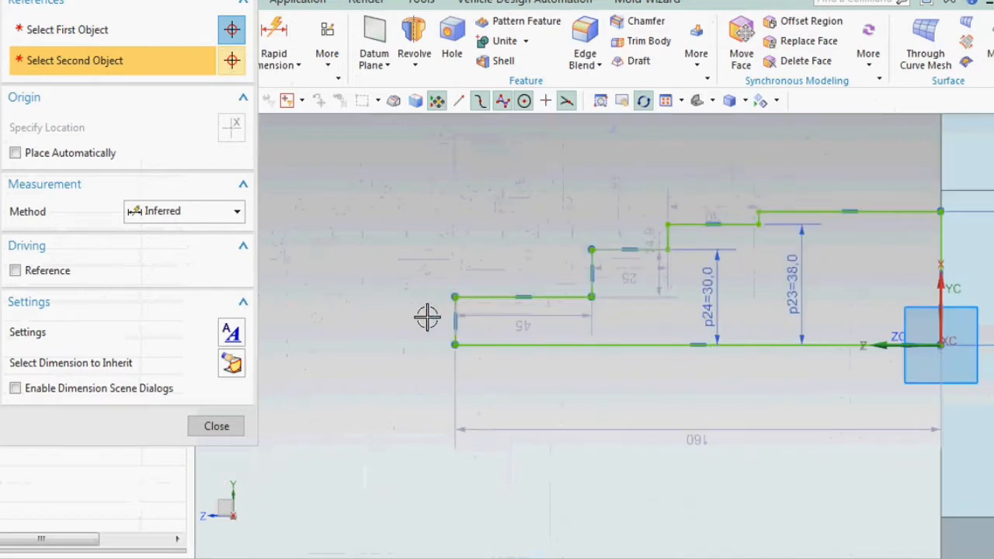
left_click(489, 297)
left_click(492, 343)
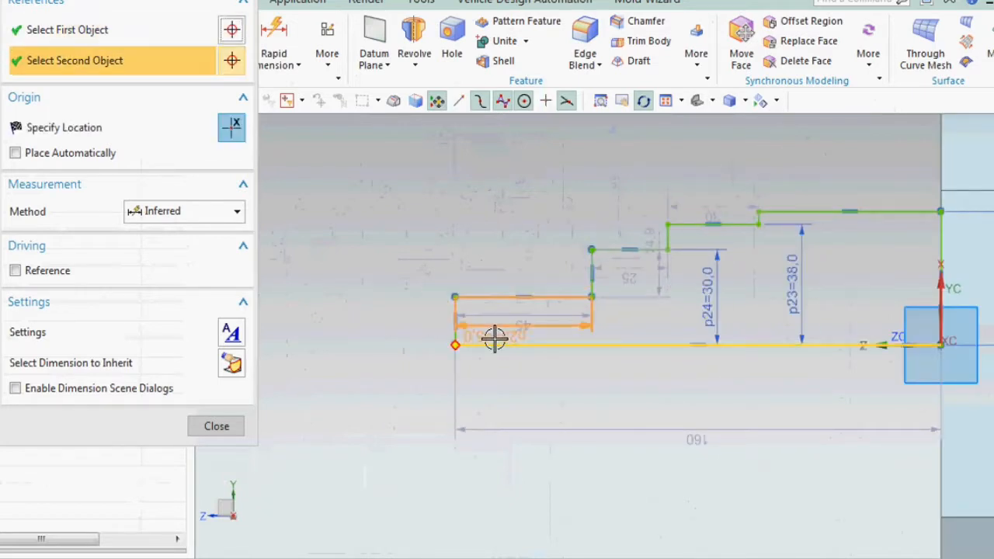
left_click(403, 320)
type("22")
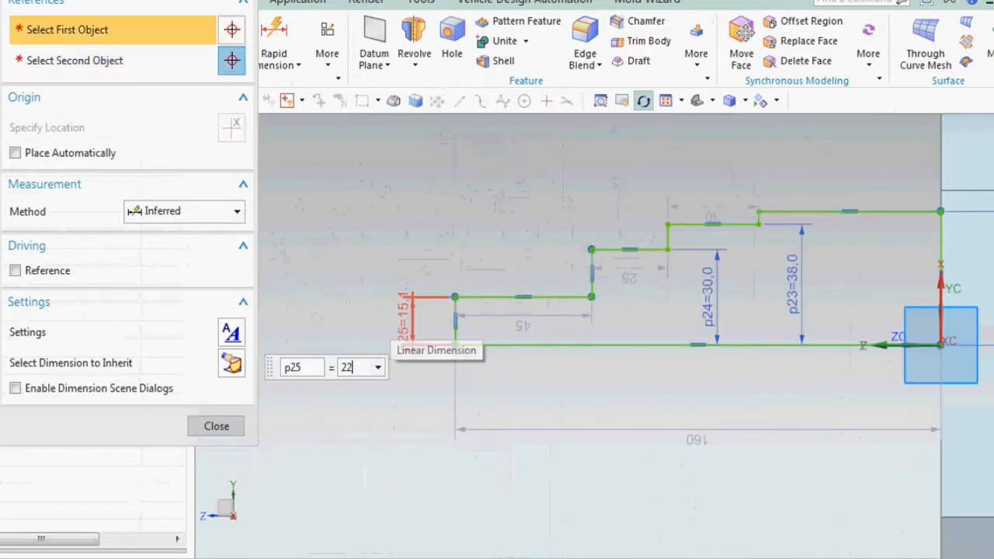
key("Return")
middle_click(405, 318)
Set the overall length of the stepped profile to 150 mm.
double_click(734, 437)
type("150")
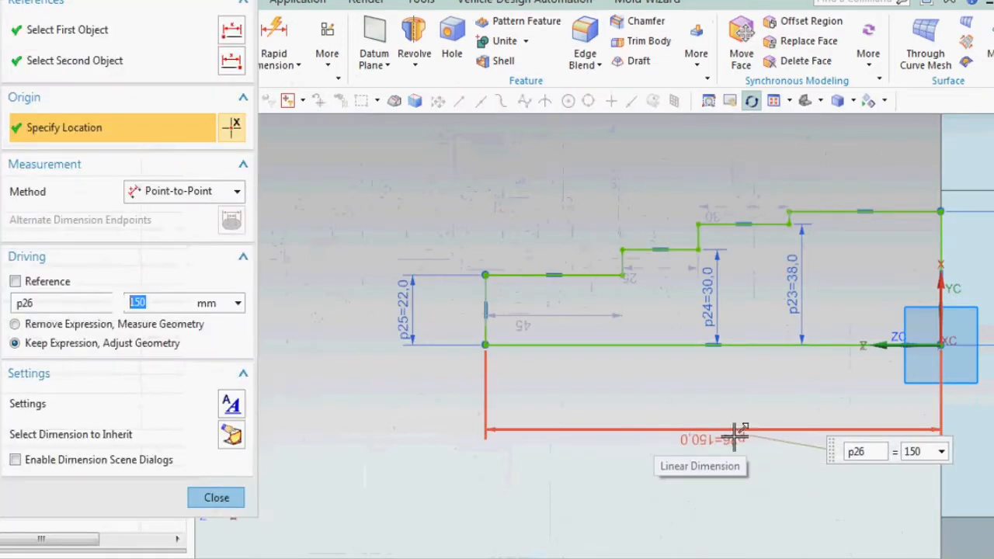
key("Return")
middle_click(570, 354)
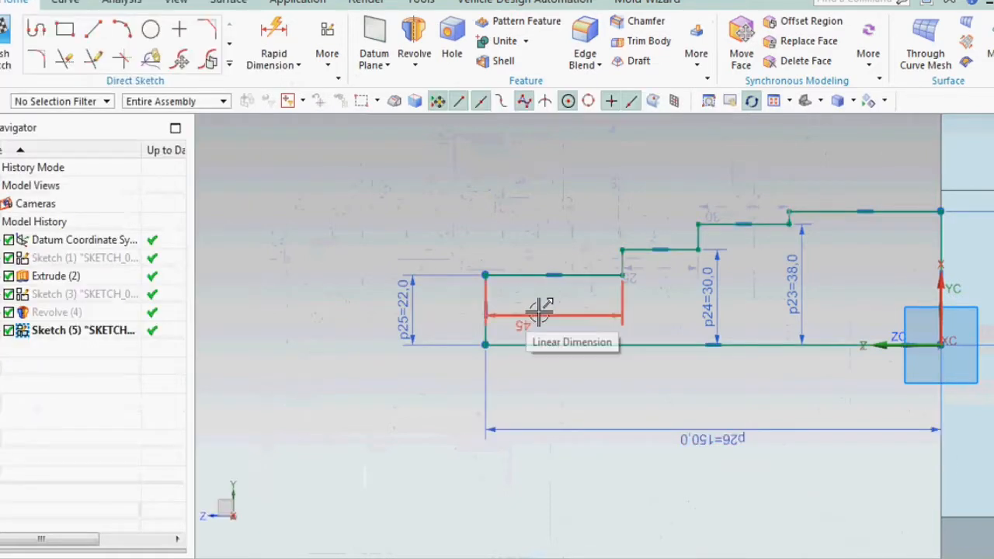
Dimension the highest step's length from the vertical line at the plate and set it to 5 mm.
scroll(584, 317, "down", 2)
scroll(753, 265, "up", 3)
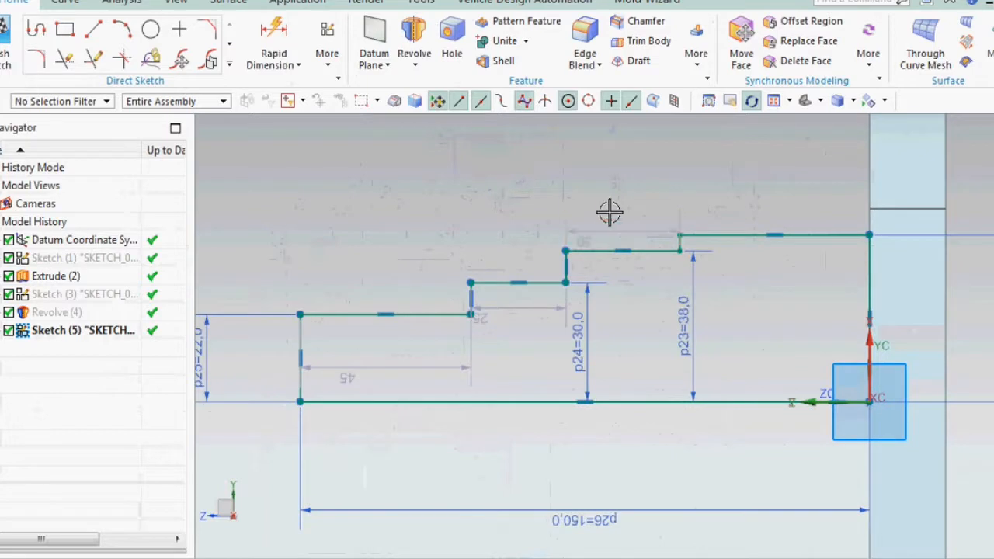
left_click(273, 35)
left_click(656, 229)
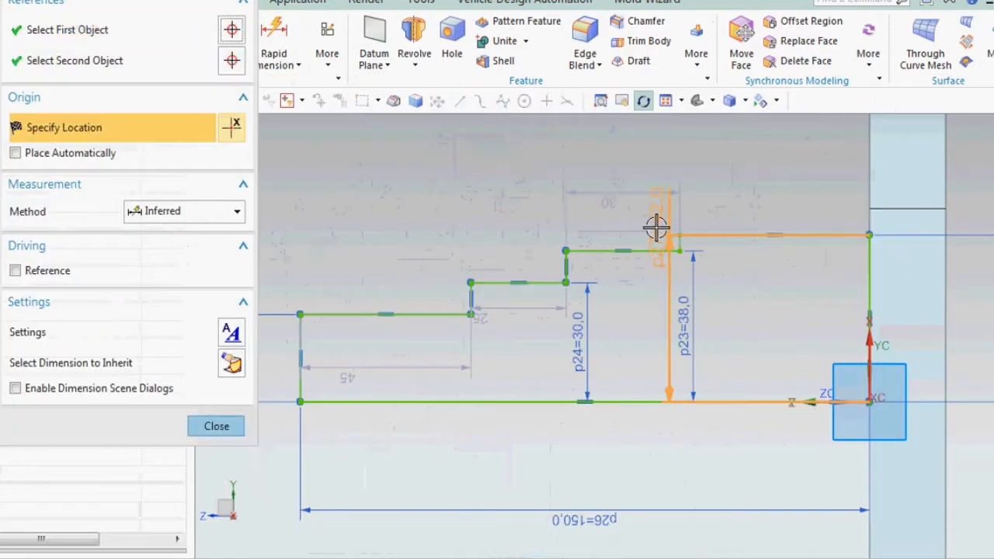
left_click(759, 186)
type("5")
key("Return")
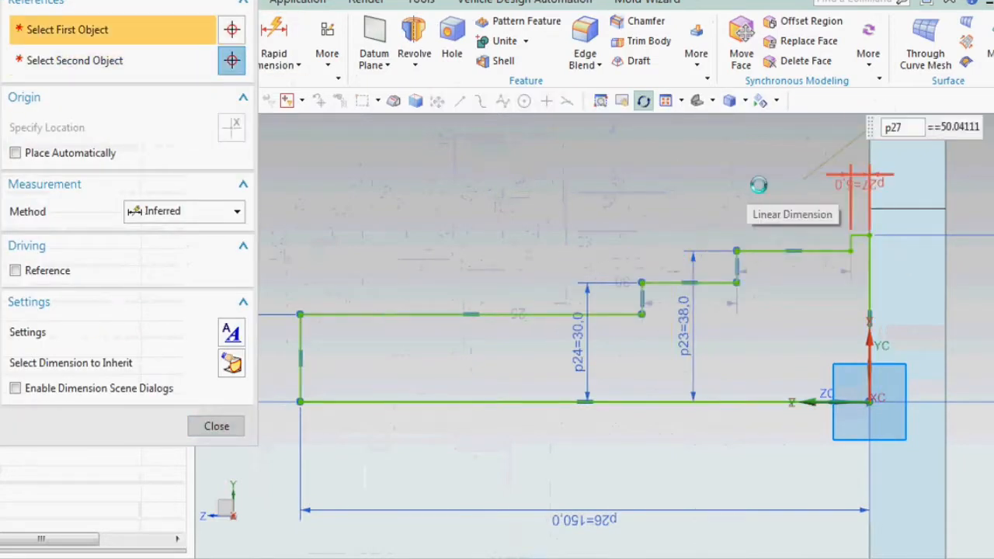
middle_click(736, 294)
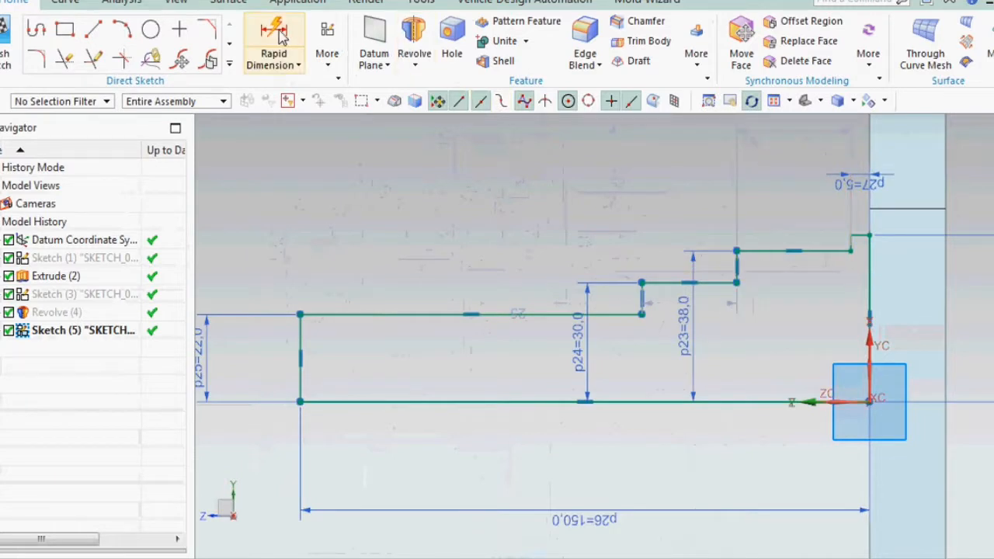
Dimension the second-highest step's outer vertical edge from the vertical line at the plate and set the distance to 55 mm.
left_click(273, 35)
left_click(745, 251)
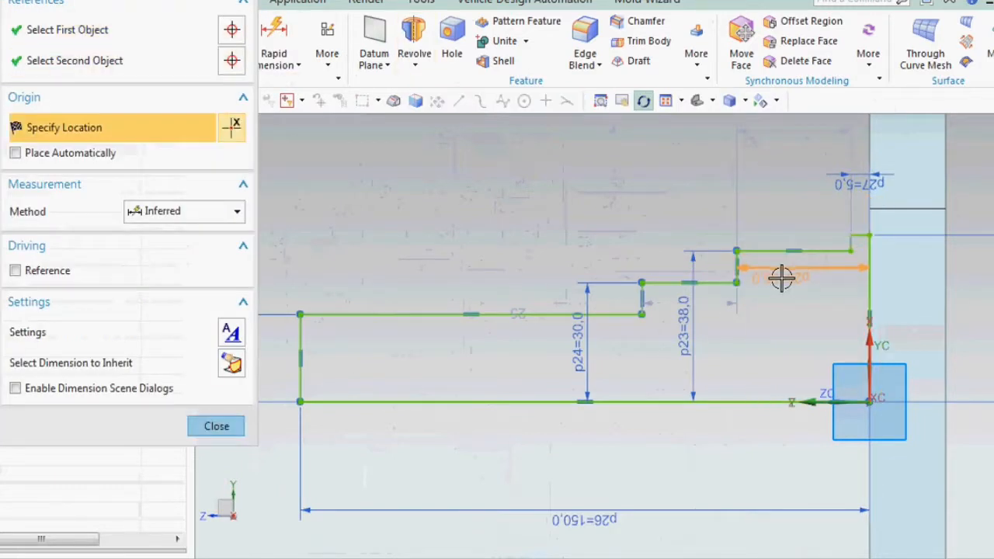
left_click(781, 279)
key("Return")
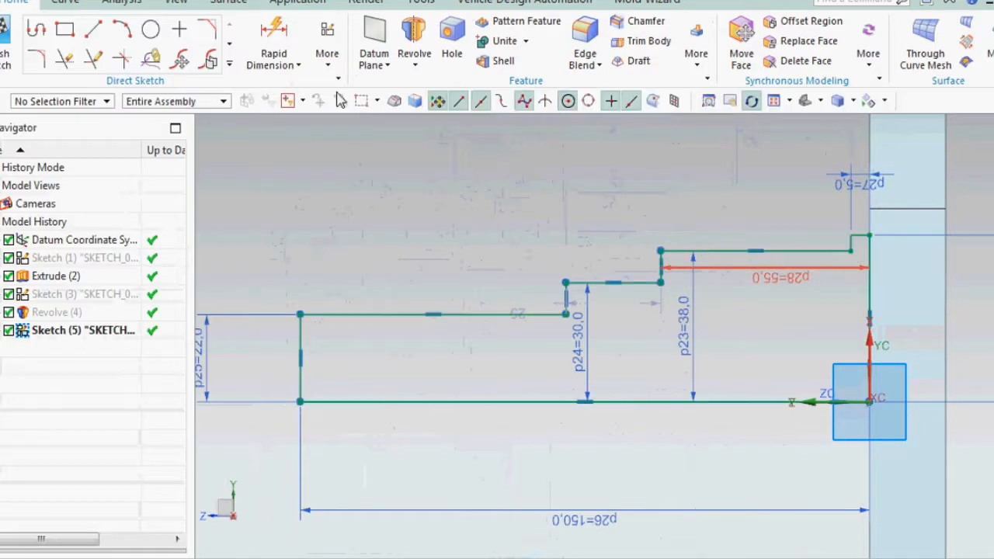
Set the distance from the vertical line at the plate to the outermost step's vertical edge to 115 mm and finish the sketch.
left_click(872, 292)
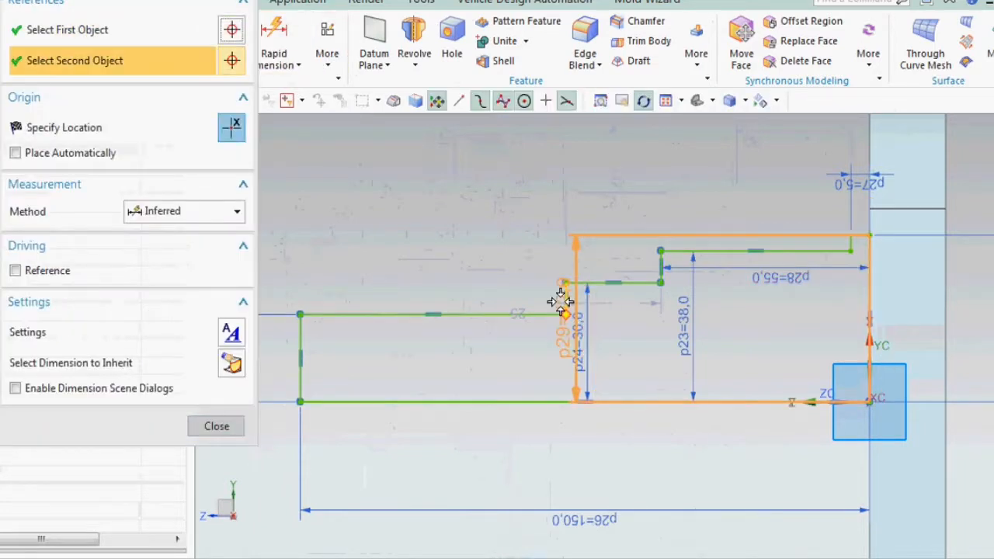
left_click(565, 300)
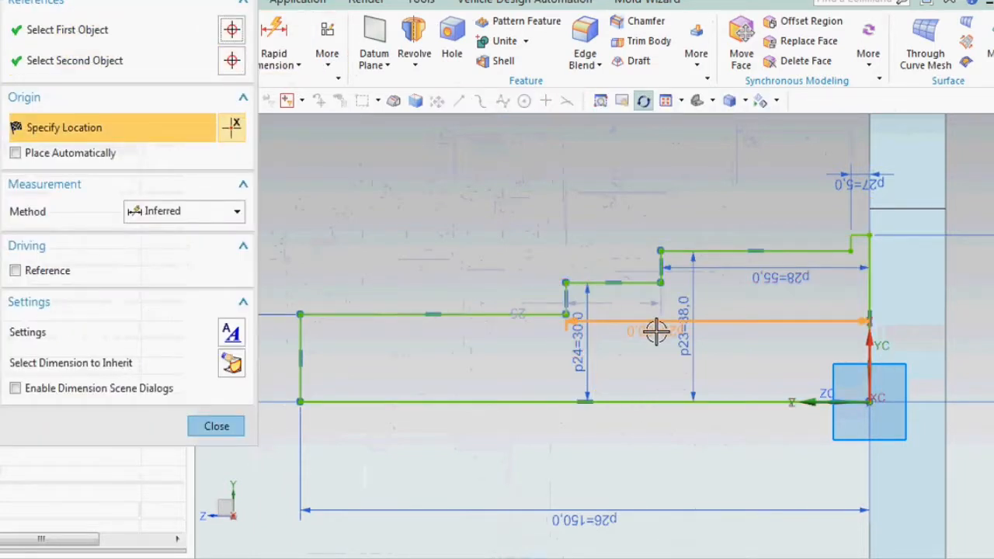
left_click(694, 344)
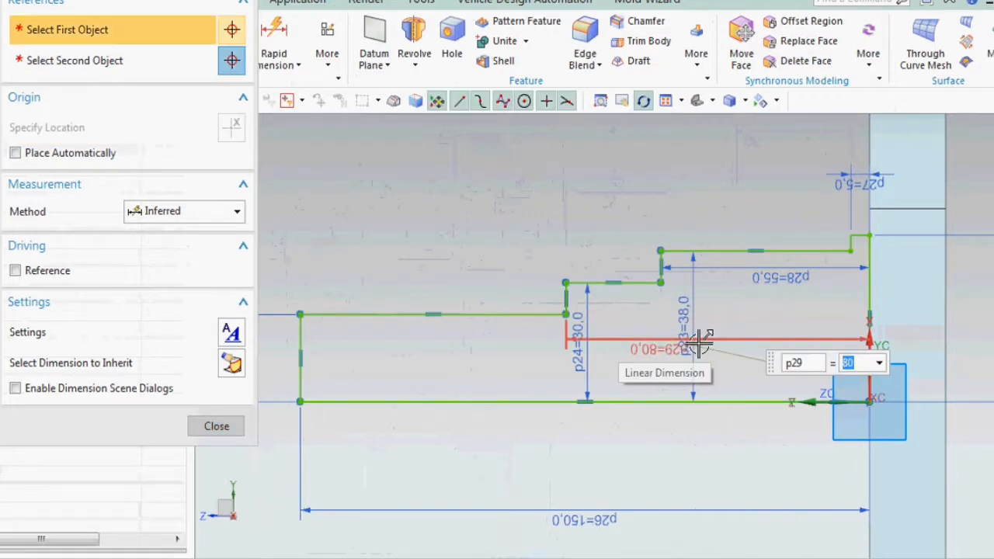
key("Return")
key("Escape")
scroll(588, 236, "down", 2)
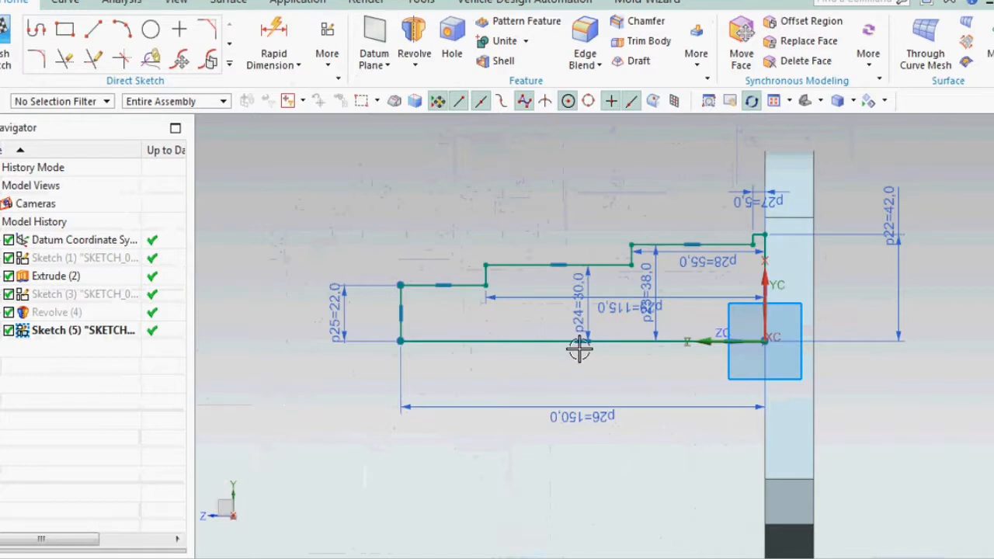
left_click(6, 66)
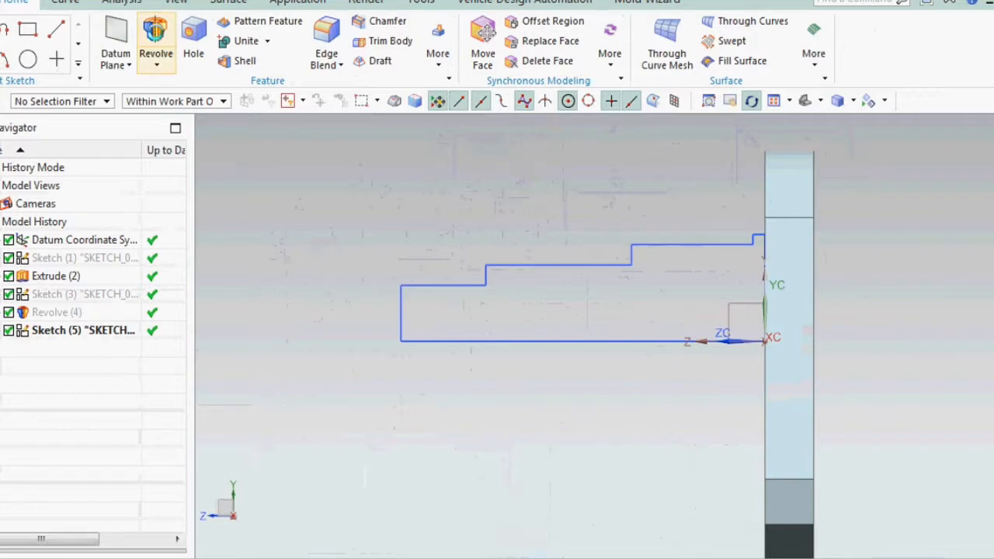
Revolve the stepped profile 360° about the Z axis through the outer end of its base line, with Boolean set to None.
left_click(156, 35)
left_click(441, 349)
left_click(178, 159)
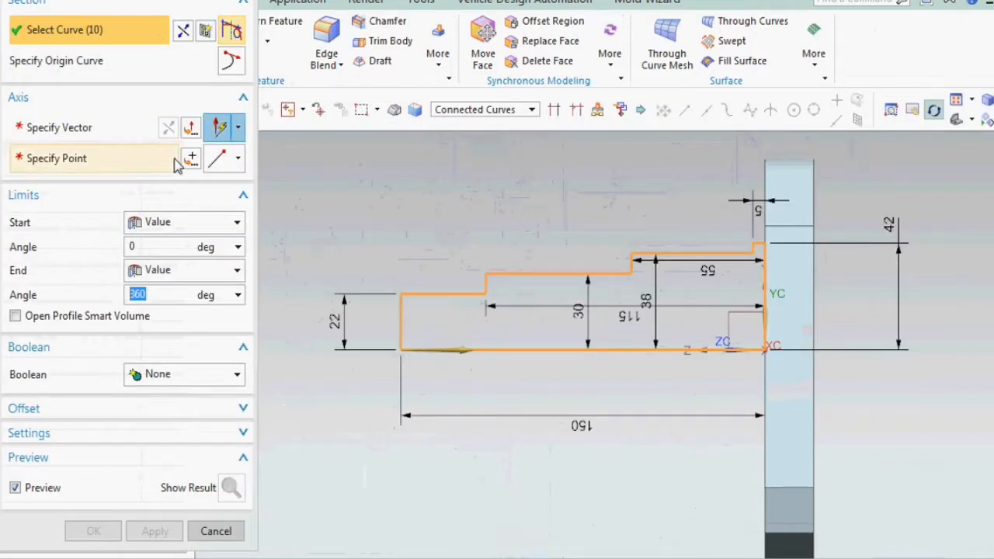
left_click(399, 349)
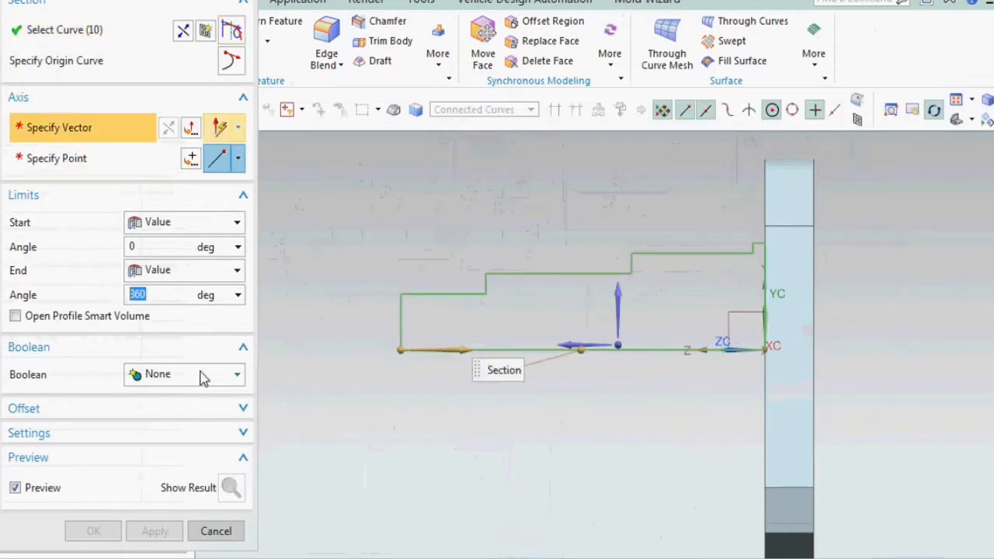
left_click(614, 334)
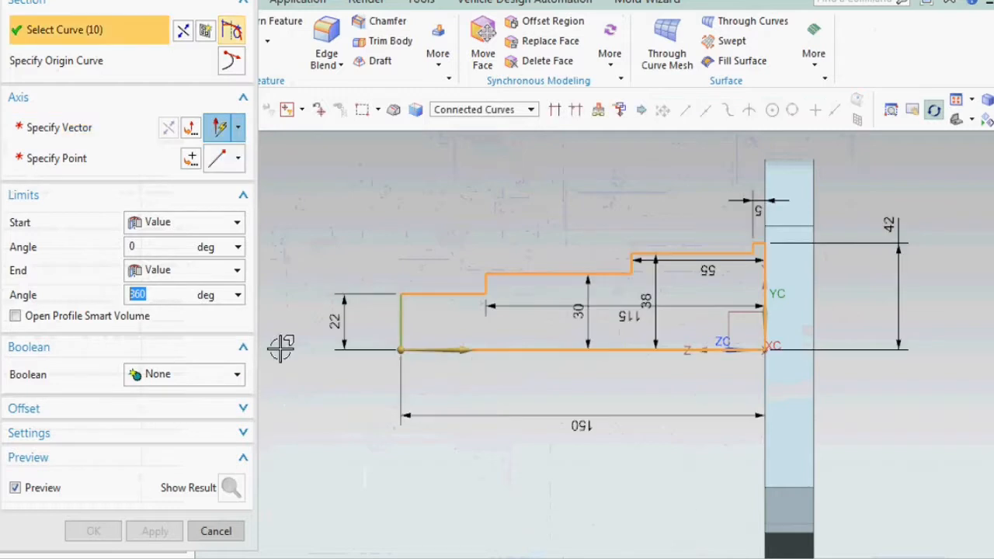
left_click(98, 161)
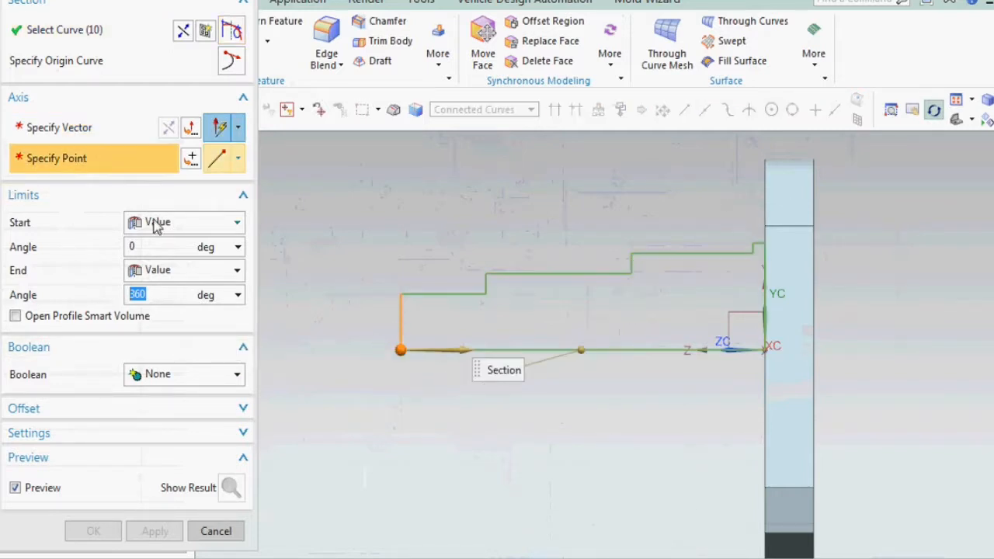
left_click(218, 129)
left_click(590, 334)
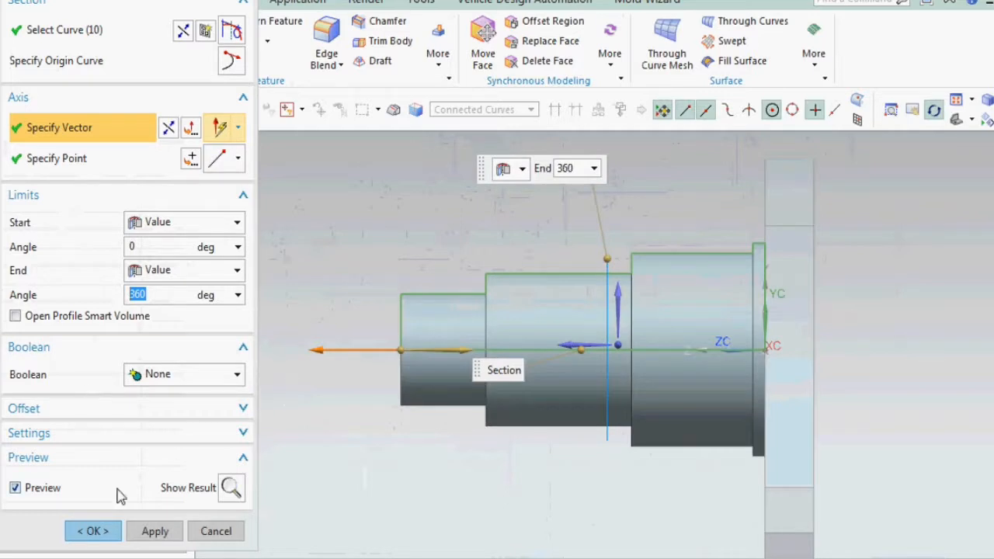
left_click(93, 532)
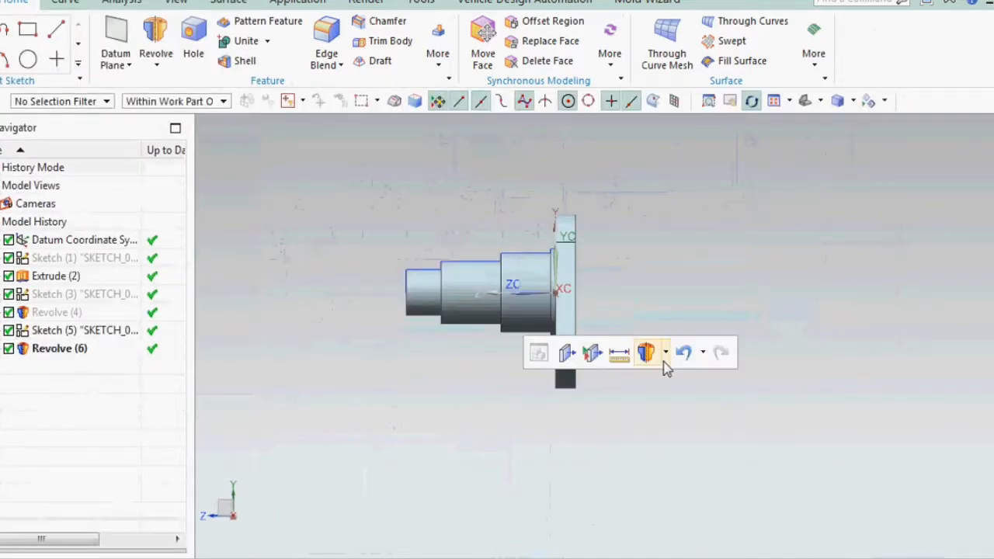
Show the hidden flanged boss again beside the plate.
left_click(885, 101)
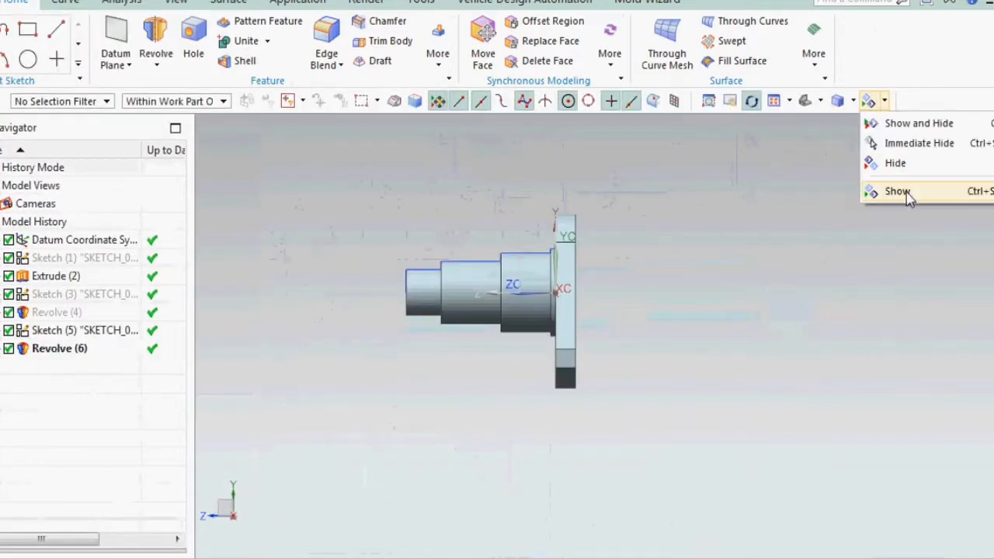
left_click(904, 191)
left_click(605, 278)
middle_click(606, 279)
scroll(566, 272, "up", 3)
scroll(566, 273, "down", 3)
middle_click_drag(574, 314, 656, 332)
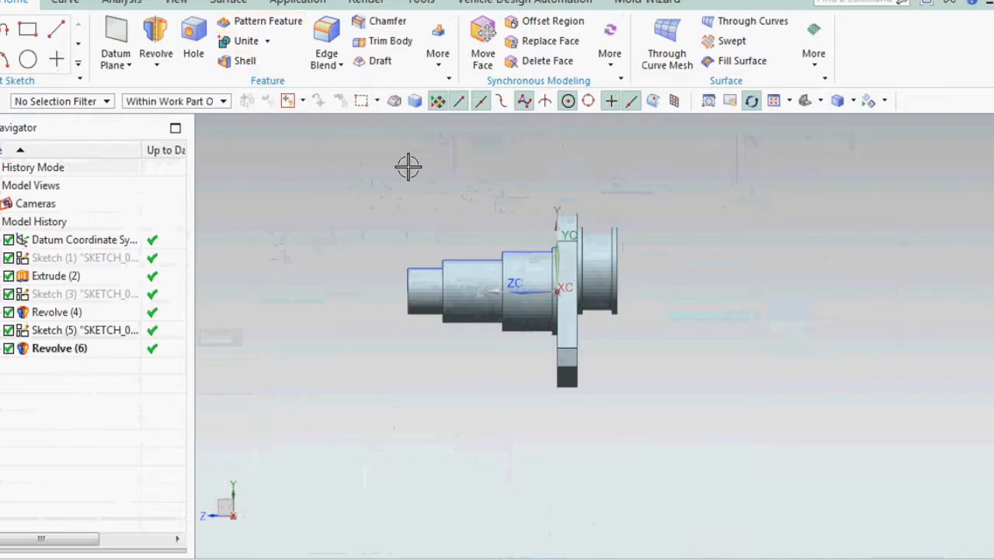
Copy the tapered plate by a distance of 20+40 mm along the boss axis to the boss's far side.
left_click(572, 362)
mouse_move(502, 393)
middle_mouse_down()
mouse_move(473, 401)
mouse_move(503, 398)
middle_mouse_up()
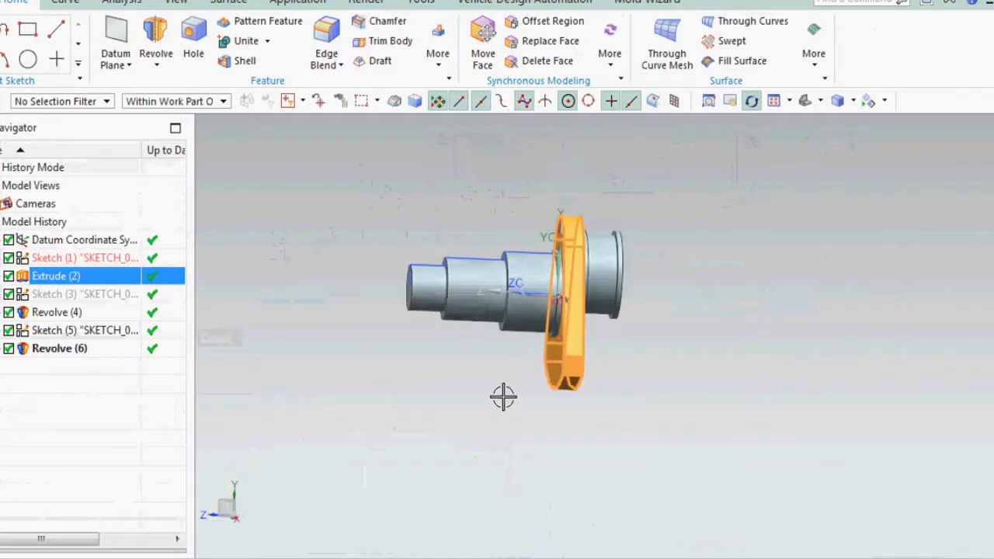
left_click(2, 99)
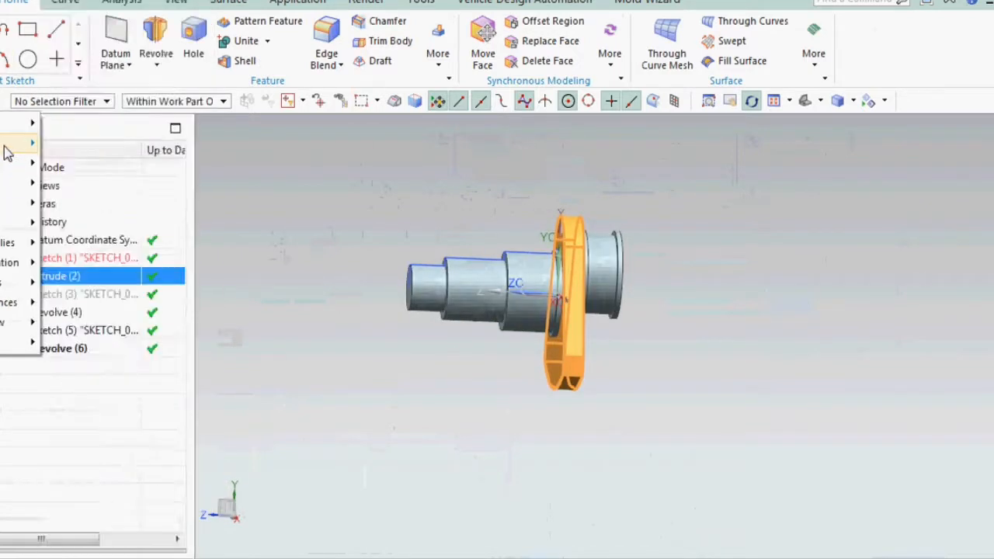
mouse_move(11, 143)
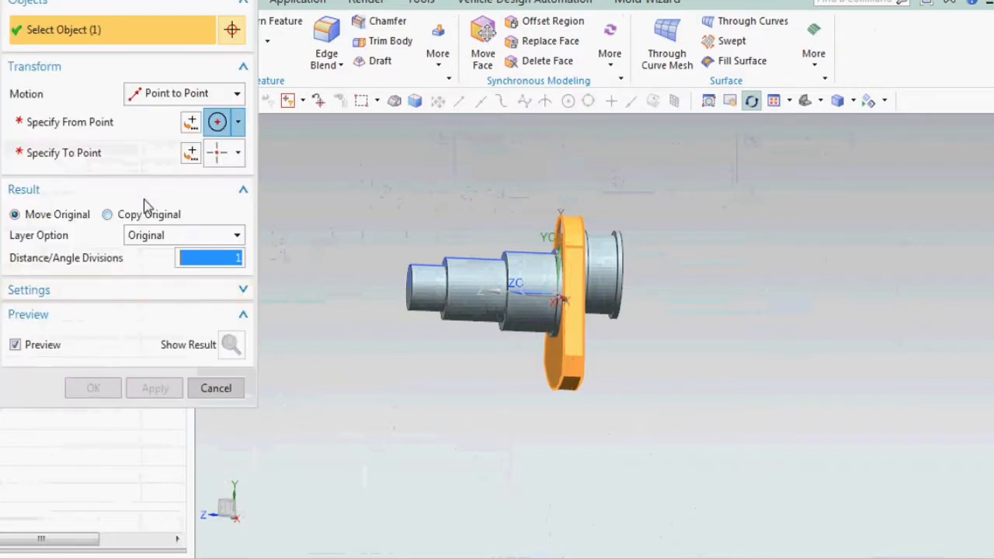
left_click(184, 93)
left_click(173, 113)
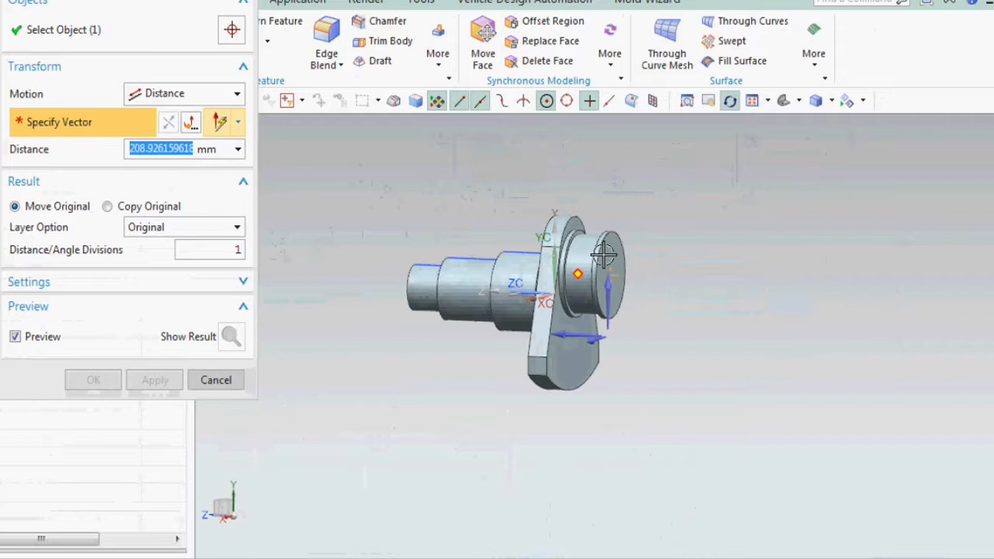
left_click(492, 259)
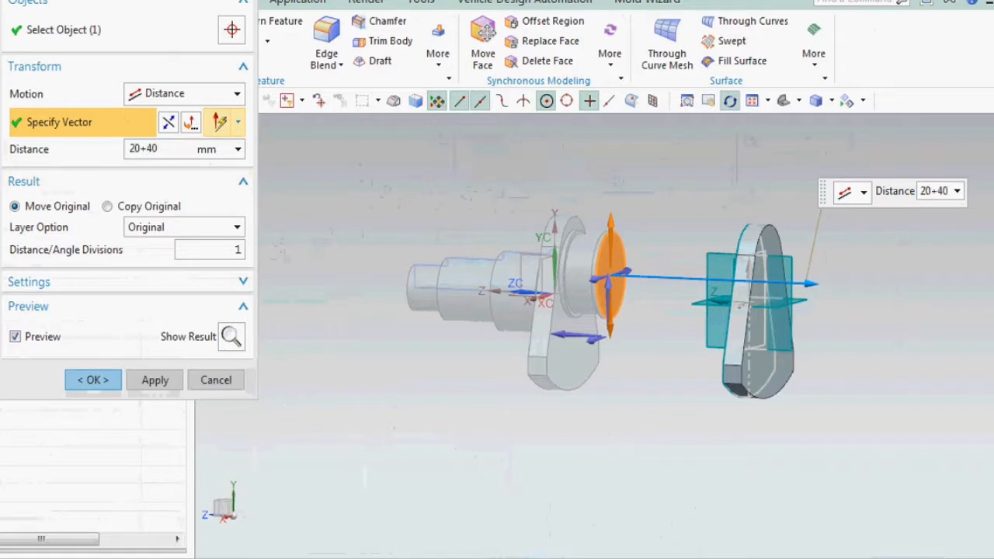
left_click(127, 207)
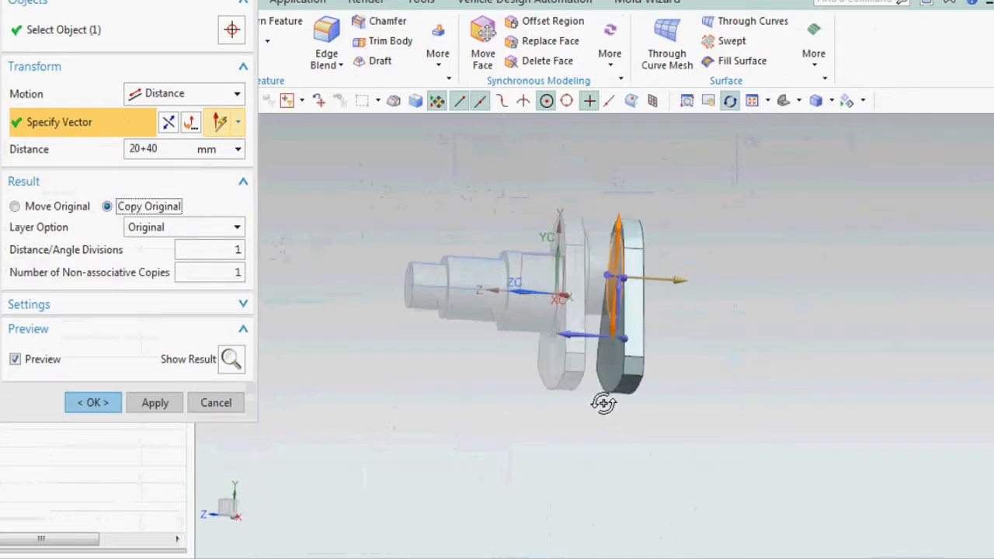
left_click(93, 403)
Reopen the flanged boss's sketch and set the height of the recessed middle line above the base line to 24 mm.
mouse_move(743, 365)
middle_mouse_down()
mouse_move(776, 350)
mouse_move(748, 363)
mouse_move(718, 349)
mouse_move(671, 377)
mouse_move(769, 337)
mouse_move(771, 325)
mouse_move(741, 370)
mouse_move(763, 366)
mouse_move(736, 376)
middle_mouse_up()
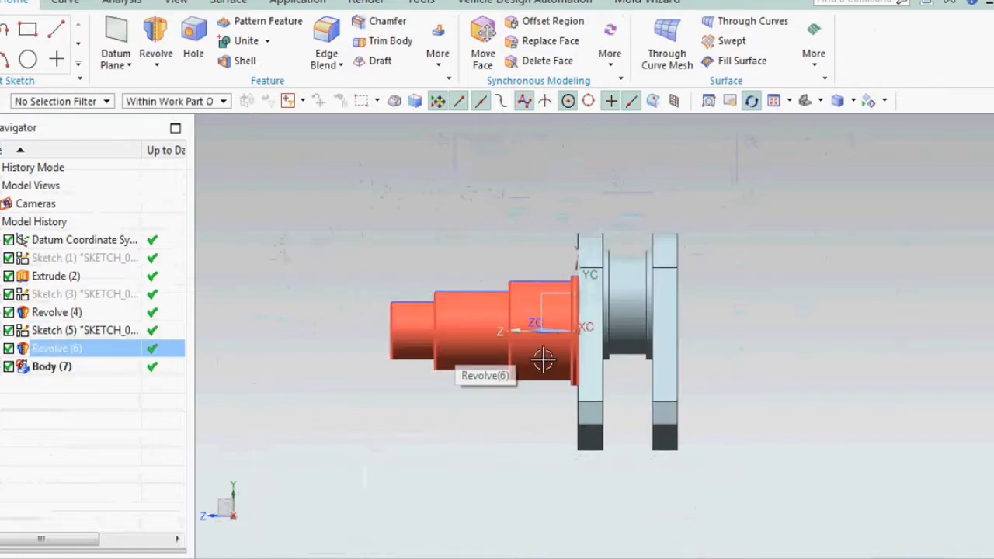
middle_click_drag(743, 329, 746, 374)
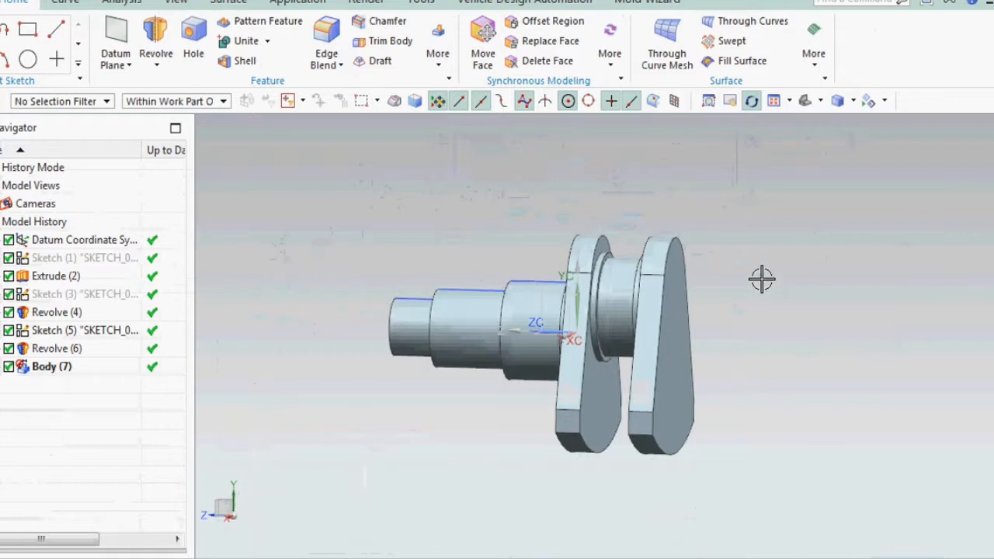
middle_click_drag(536, 332, 553, 338)
double_click(92, 296)
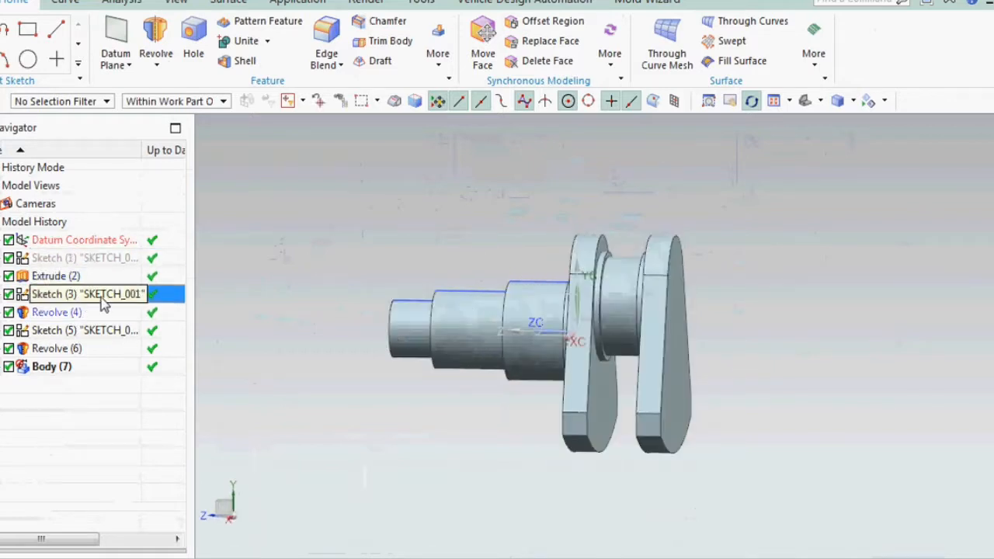
mouse_move(666, 409)
middle_mouse_down()
mouse_move(732, 414)
mouse_move(660, 502)
middle_mouse_up()
scroll(668, 227, "up", 5)
scroll(668, 227, "down", 4)
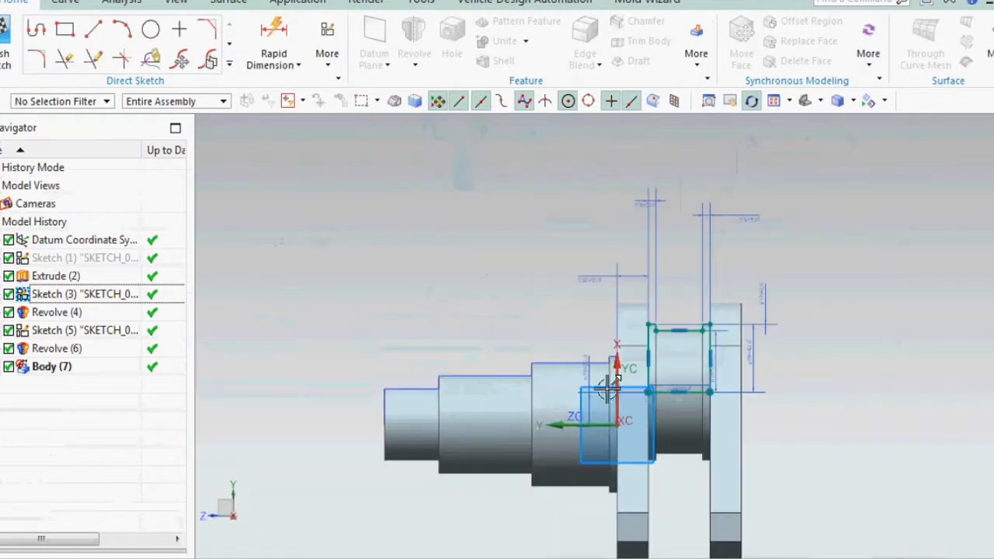
scroll(544, 349, "up", 4)
scroll(622, 370, "down", 4)
scroll(720, 309, "up", 4)
scroll(738, 303, "down", 3)
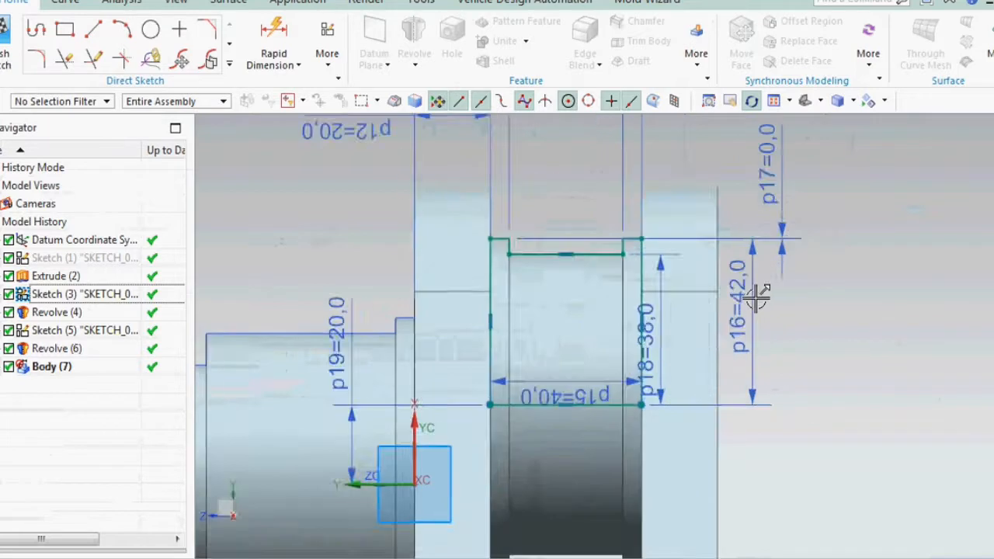
scroll(641, 317, "up", 3)
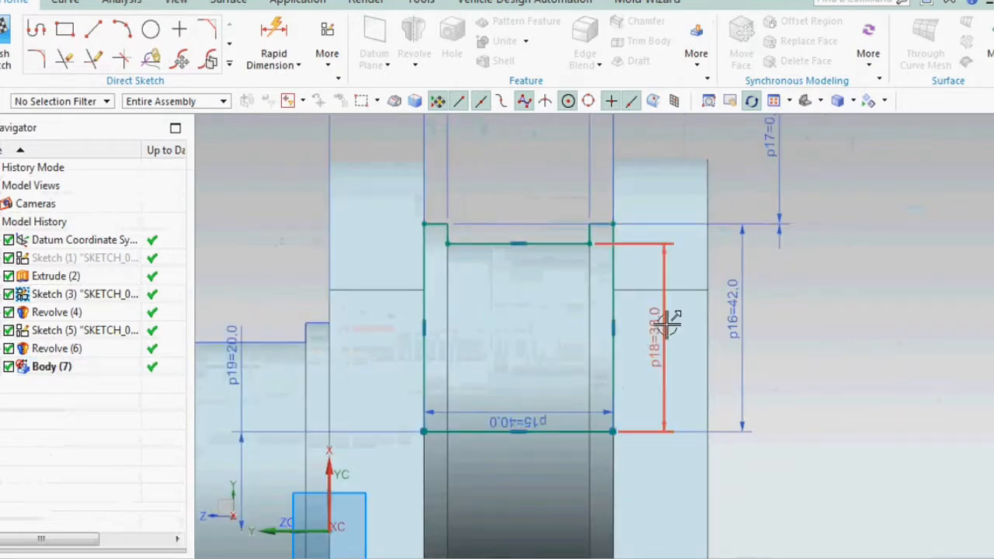
double_click(666, 324)
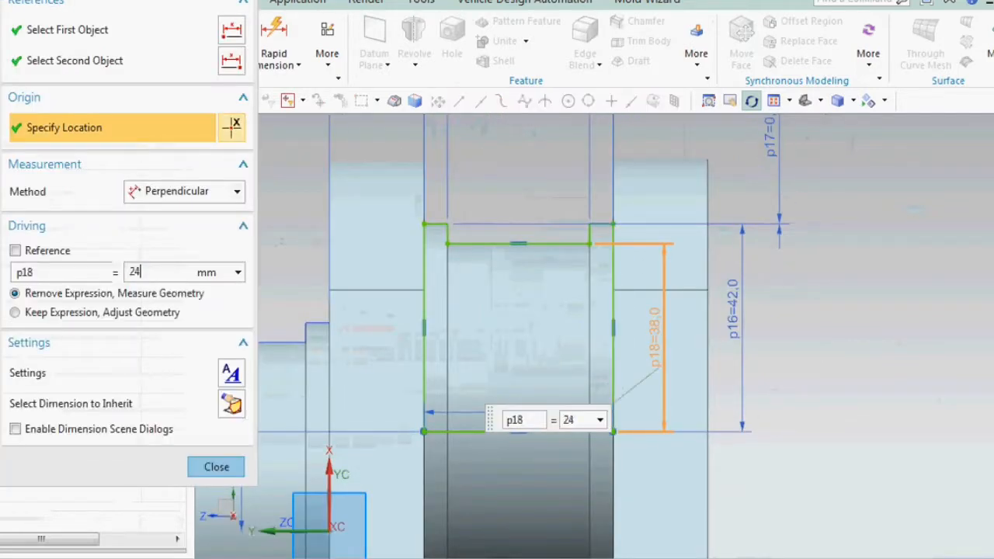
key("Return")
Set the height of the boss profile's flanges above the base line to 28 mm.
double_click(737, 309)
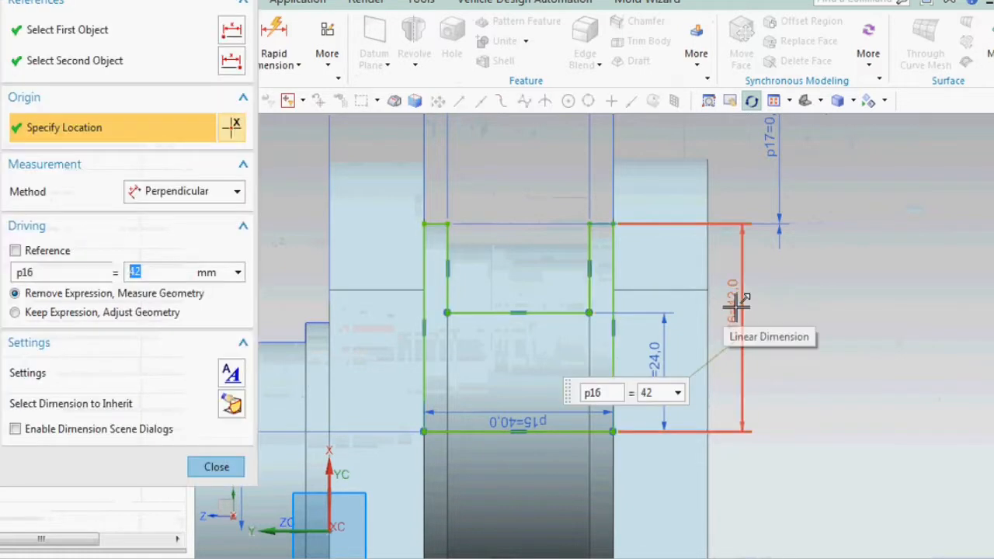
type("28")
key("Return")
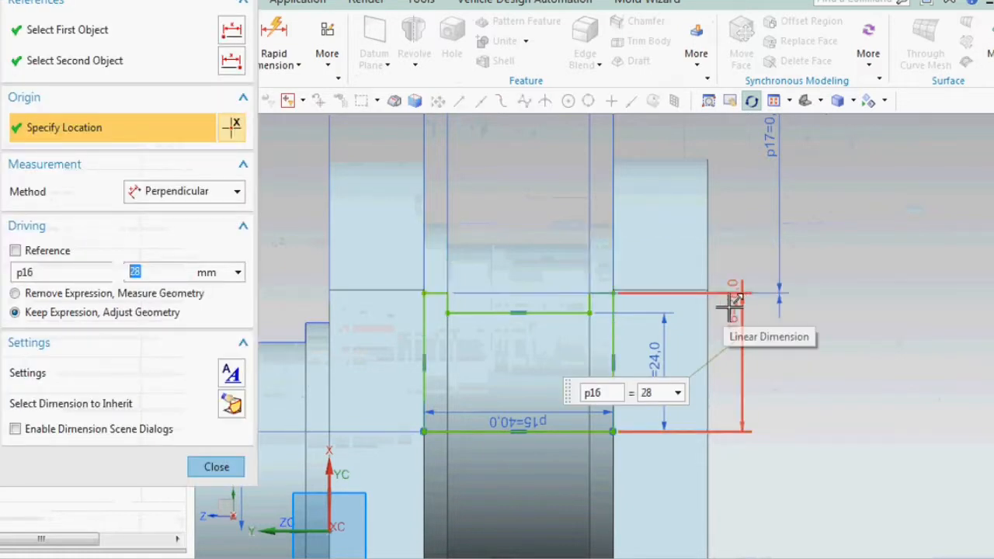
middle_click(788, 199)
Set the distance of the boss profile's base line from the sketch origin to 40 mm.
scroll(423, 338, "down", 2)
double_click(423, 339)
type("40")
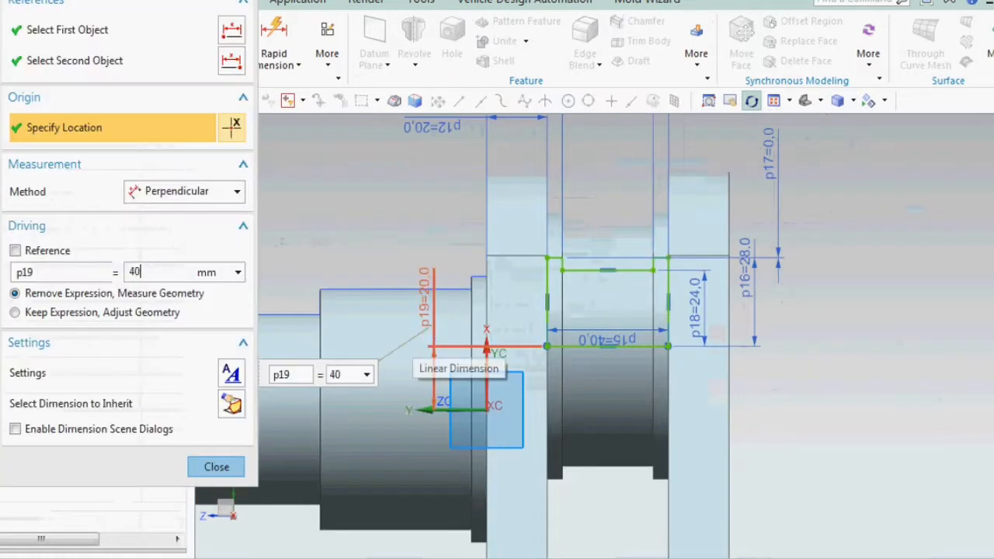
key("Return")
middle_click(409, 256)
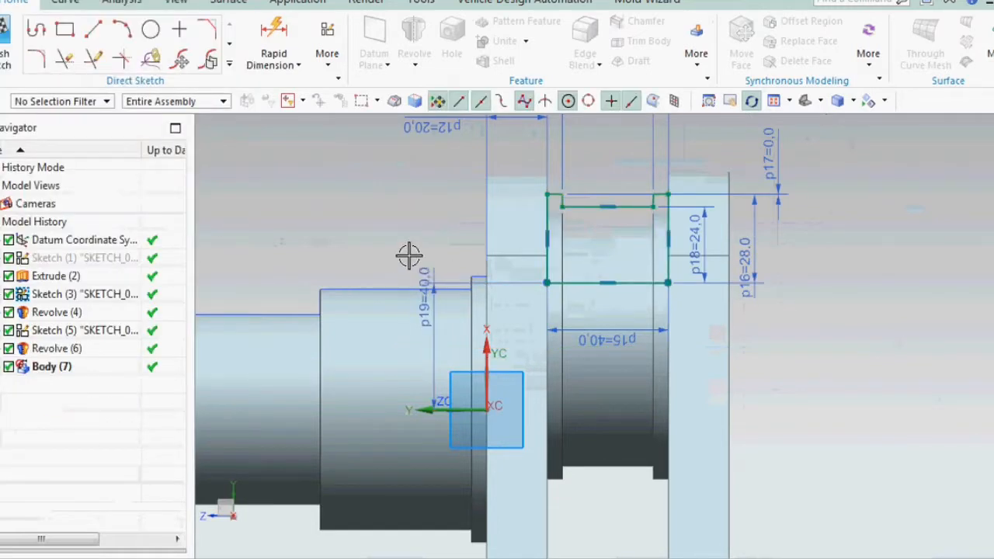
Set the distance of the boss profile's base line from the sketch origin to 35 mm and finish the sketch.
double_click(419, 310)
type("35")
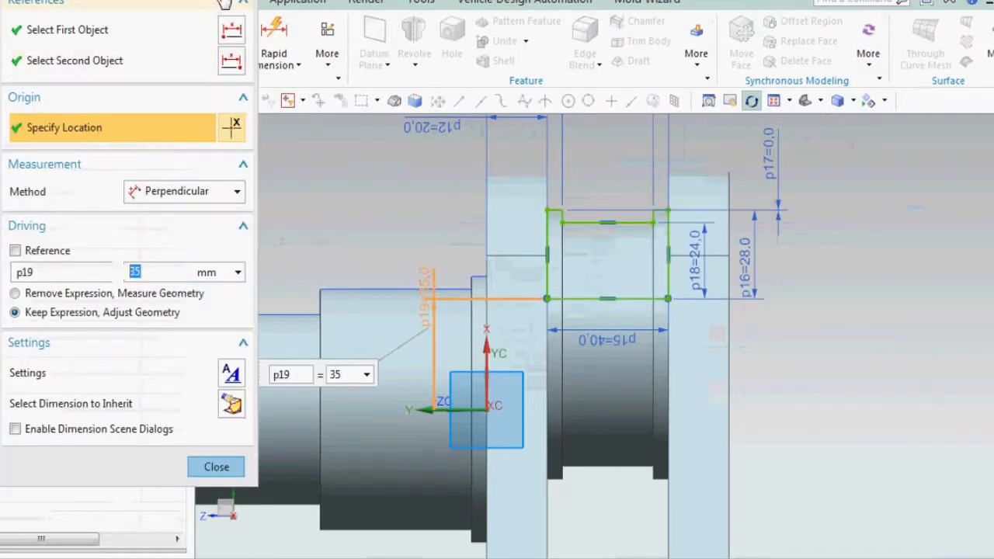
key("Return")
middle_click(561, 257)
mouse_move(562, 257)
middle_mouse_down()
mouse_move(607, 358)
mouse_move(697, 306)
mouse_move(714, 328)
mouse_move(670, 329)
mouse_move(753, 303)
middle_mouse_up()
scroll(649, 302, "down", 1)
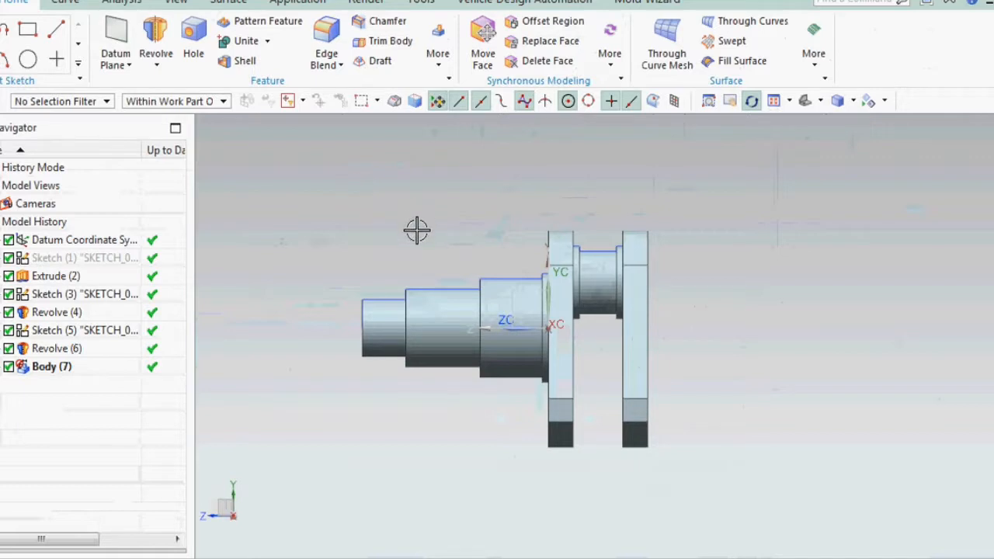
Start a new sketch with a 170 mm horizontal line from the origin past both plates.
middle_click_drag(416, 230, 404, 269)
middle_click_drag(506, 319, 756, 362)
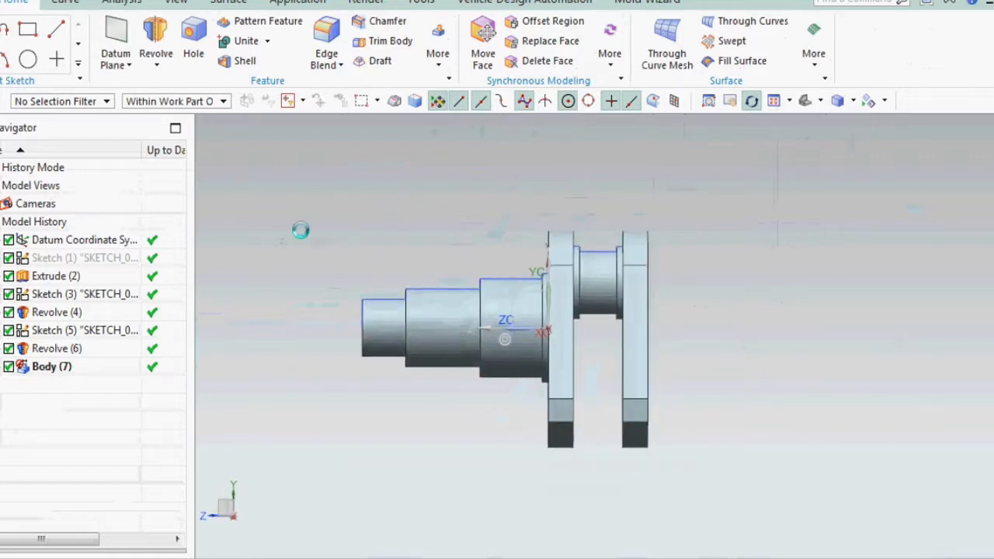
left_click(55, 35)
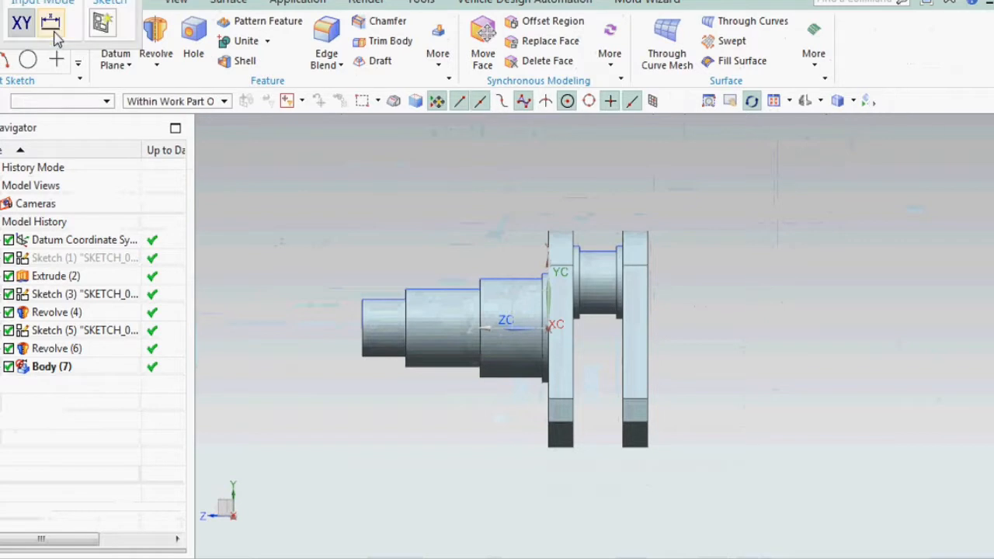
scroll(537, 333, "up", 1)
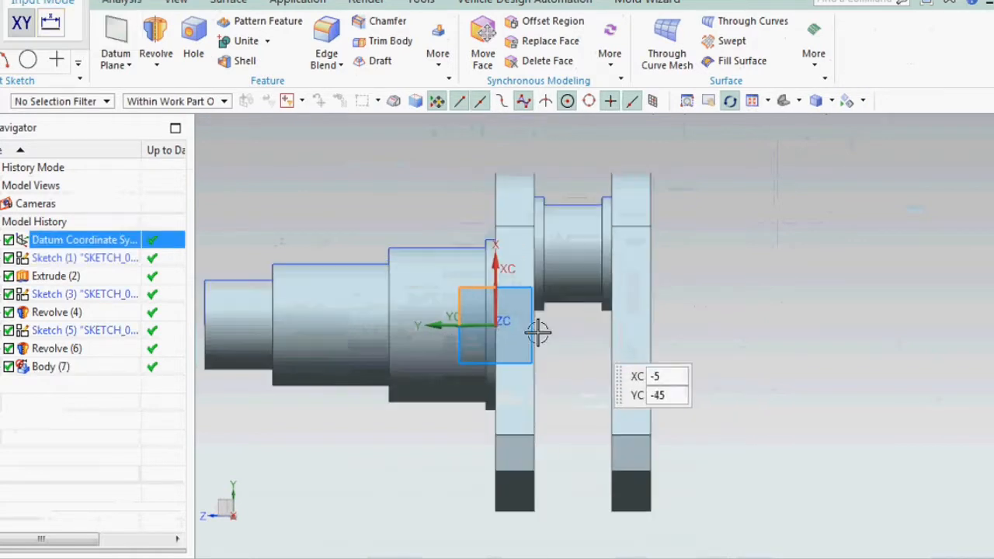
left_click(497, 325)
left_click(825, 321)
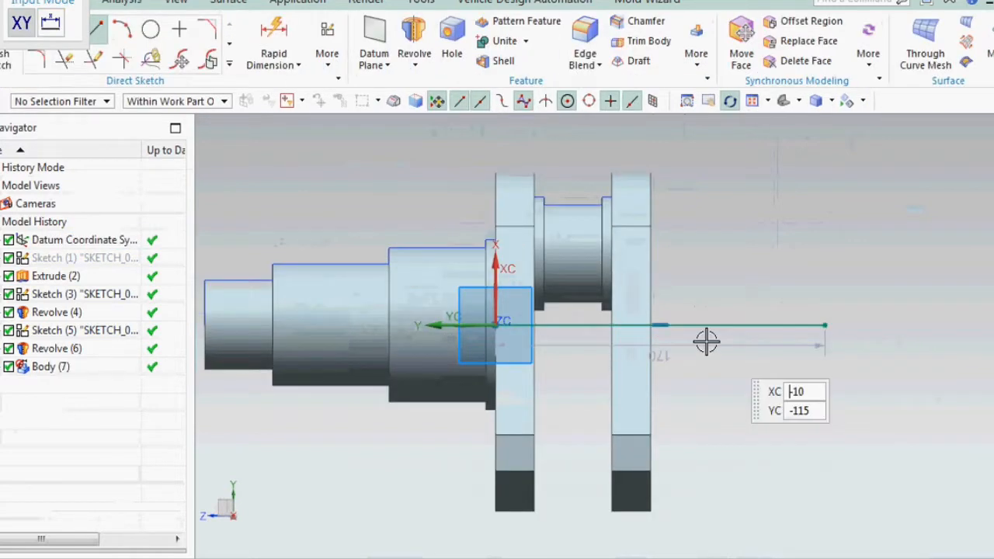
Draw a closed profile about 46 mm high on the horizontal line beyond the plates, with a recess about 8 mm deep between two flanges.
scroll(666, 334, "up", 3)
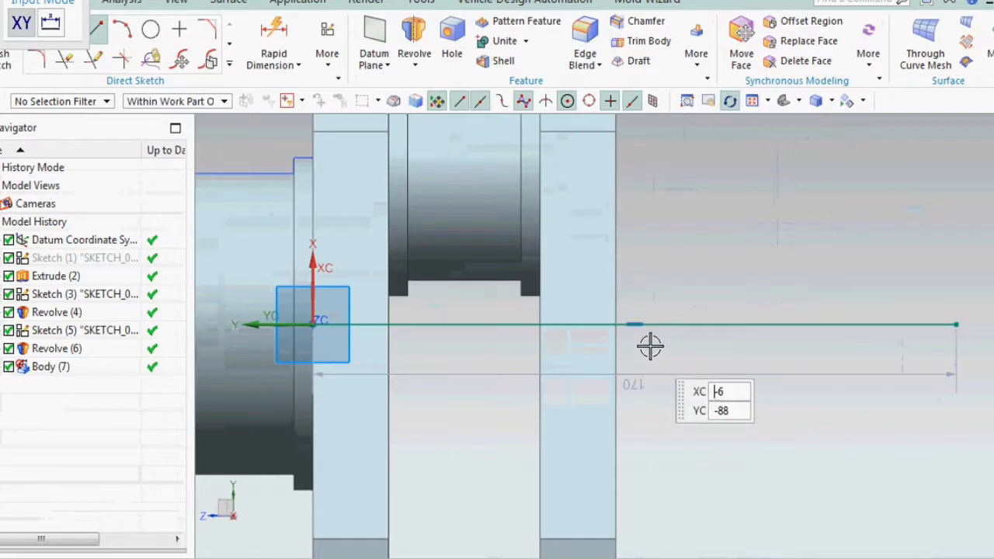
left_click(944, 325)
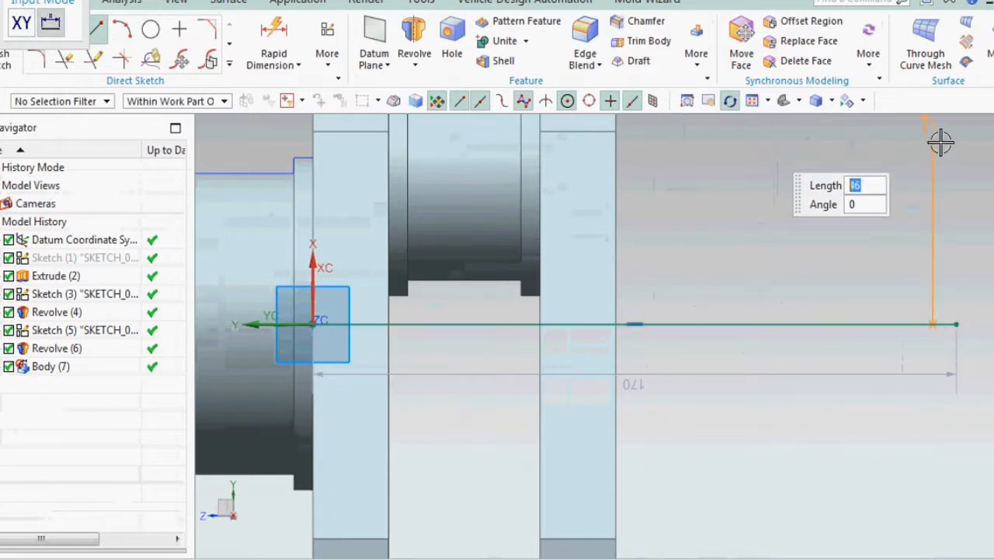
left_click(937, 142)
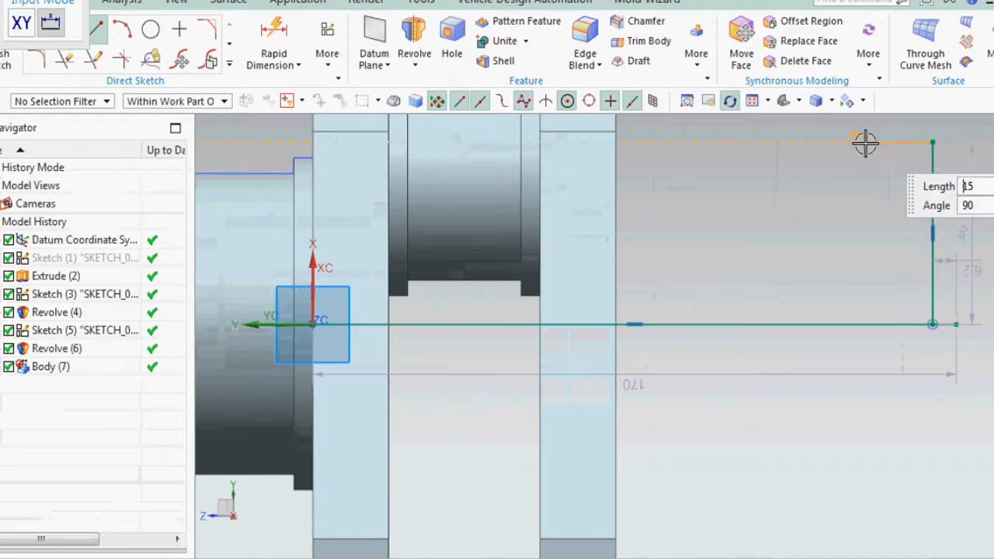
left_click(891, 142)
left_click(891, 172)
left_click(784, 172)
left_click(784, 142)
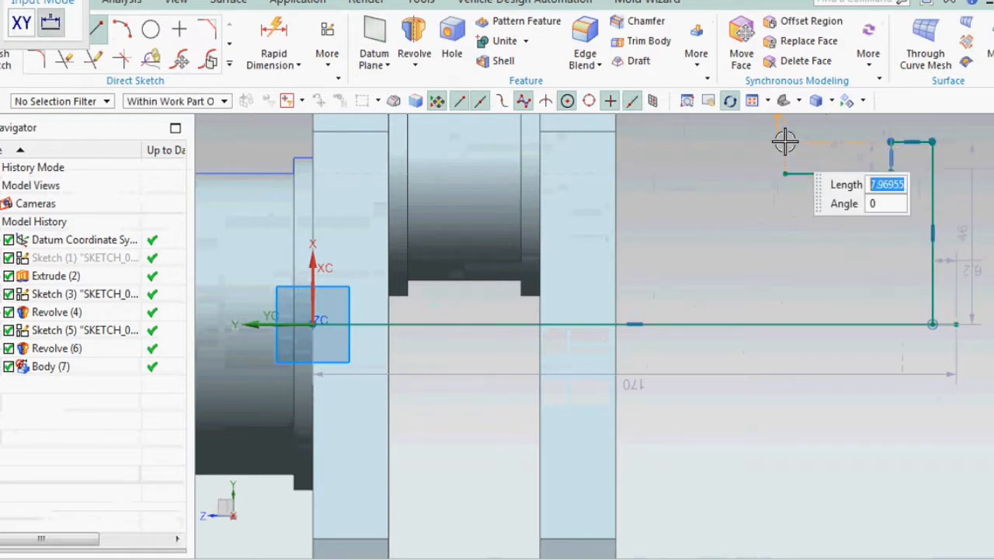
left_click(743, 142)
left_click(743, 352)
key("Escape")
key("ctrl+q")
left_click(91, 59)
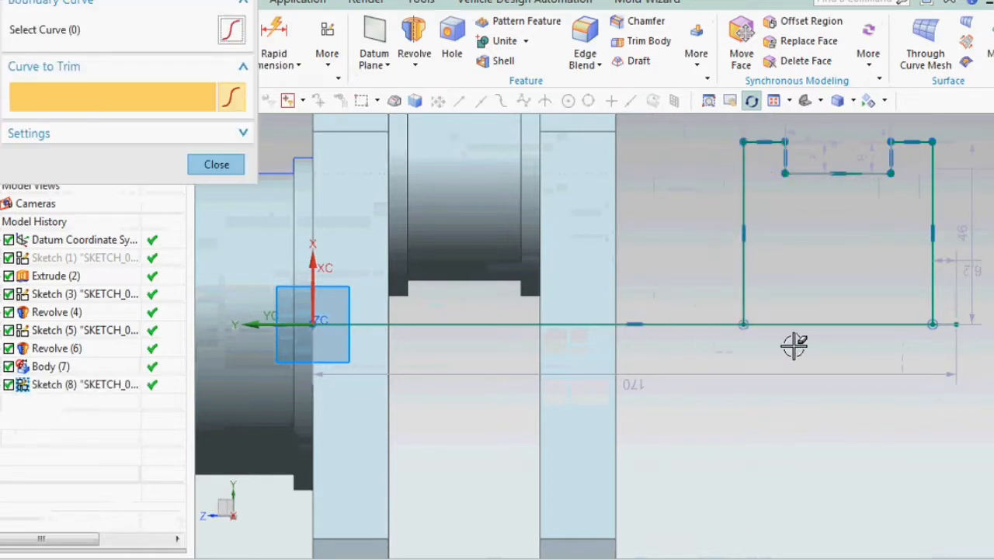
key("Escape")
Set the height of the profile's outer vertical side to 42 mm.
scroll(890, 295, "down", 2)
scroll(839, 240, "up", 5)
key("d")
left_click(841, 244)
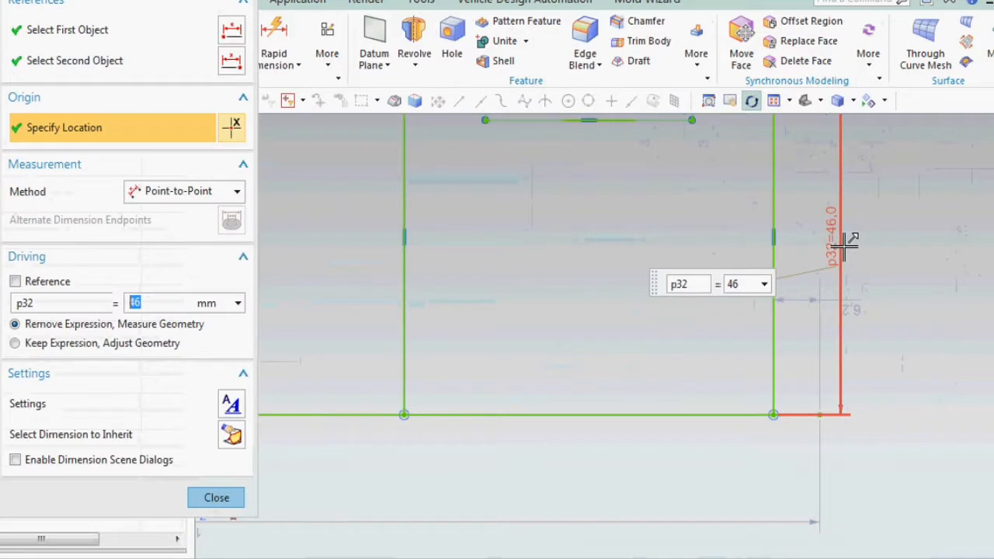
key("Return")
scroll(642, 344, "down", 2)
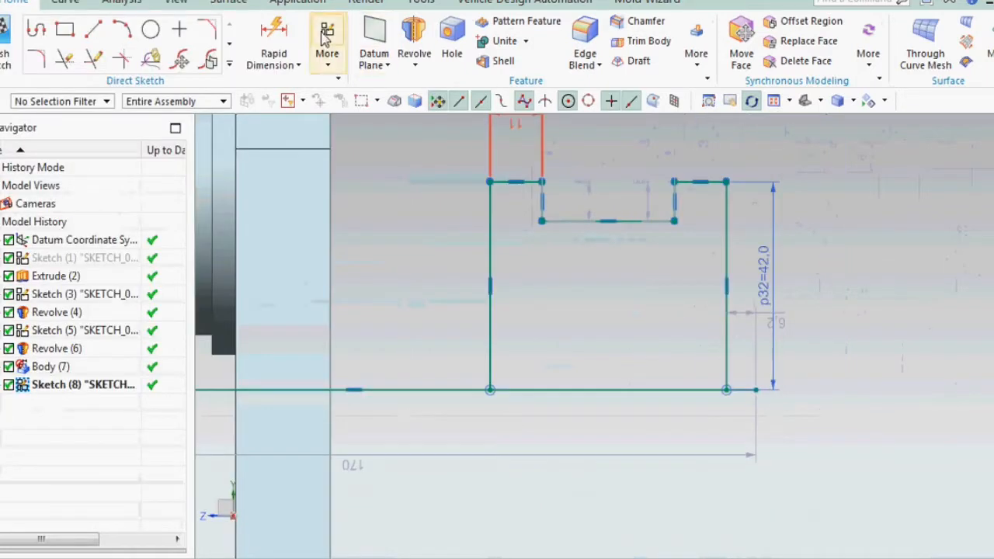
Dimension the height of the recess floor above the base line as 38 mm.
left_click(608, 221)
left_click(647, 389)
left_click(647, 320)
type("38")
key("Return")
key("Escape")
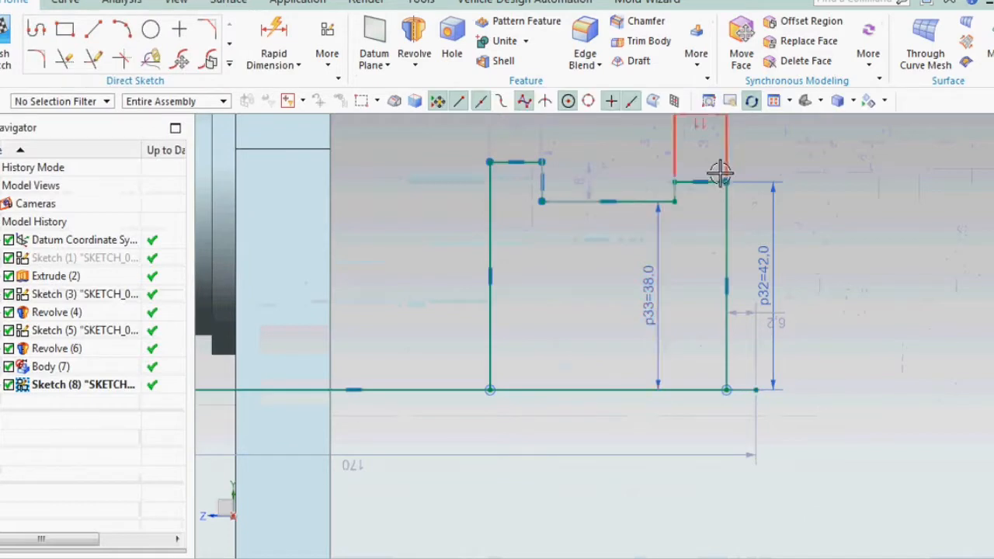
Set the widths of both flanges of the profile to 5 mm.
scroll(720, 173, "down", 2)
double_click(708, 138)
type("5")
key("Return")
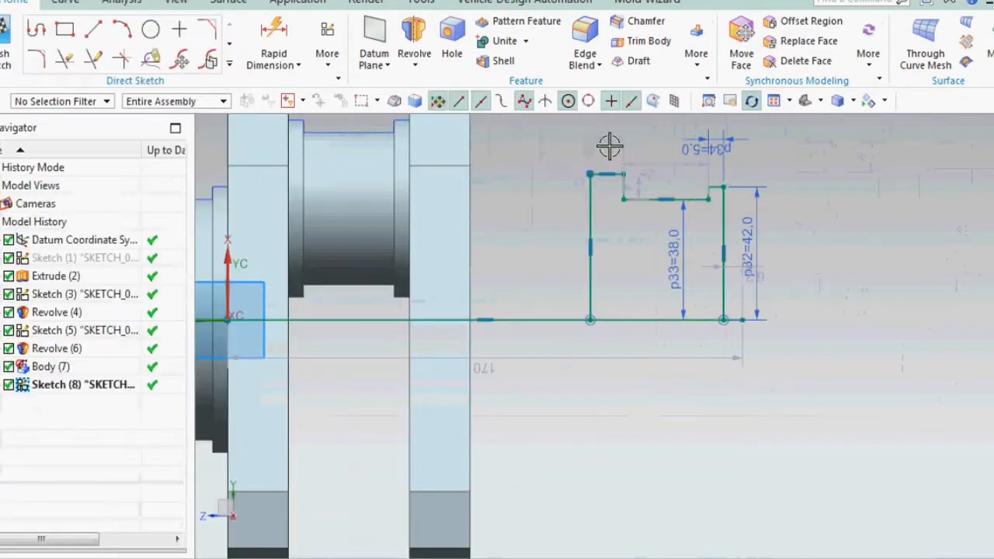
double_click(610, 146)
type("5")
key("Return")
Dimension the overall width between the profile's two vertical sides as 40 mm.
left_click(274, 45)
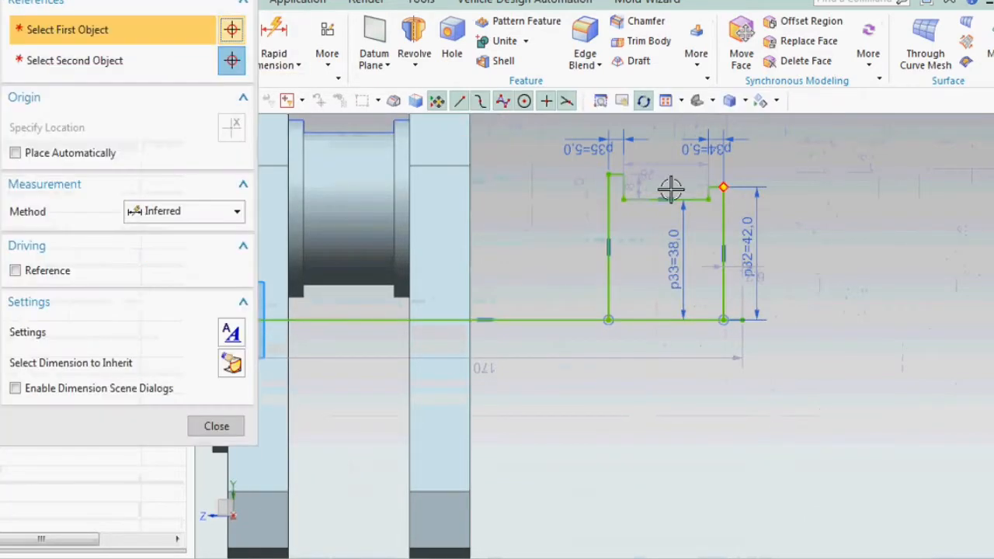
left_click(608, 246)
left_click(723, 246)
left_click(677, 360)
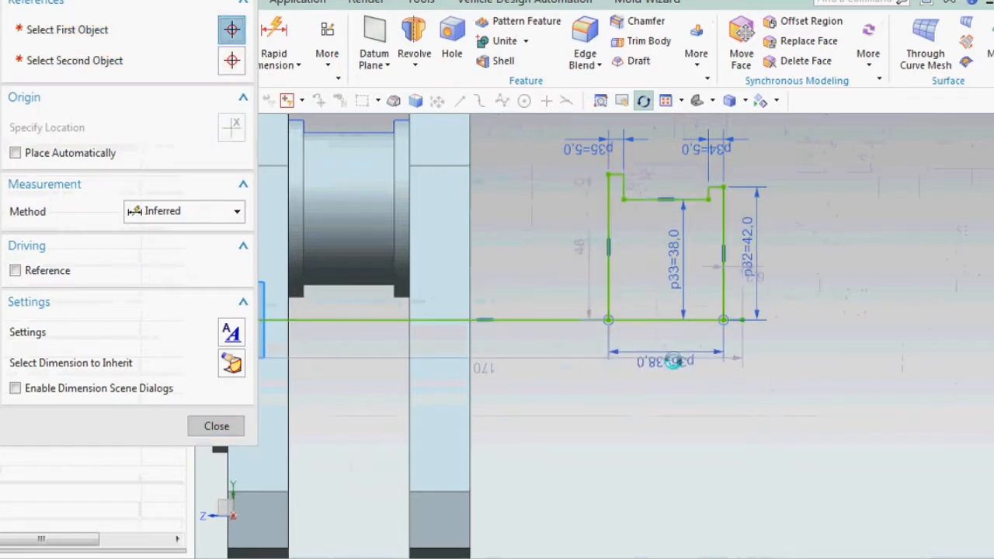
type("40")
key("Return")
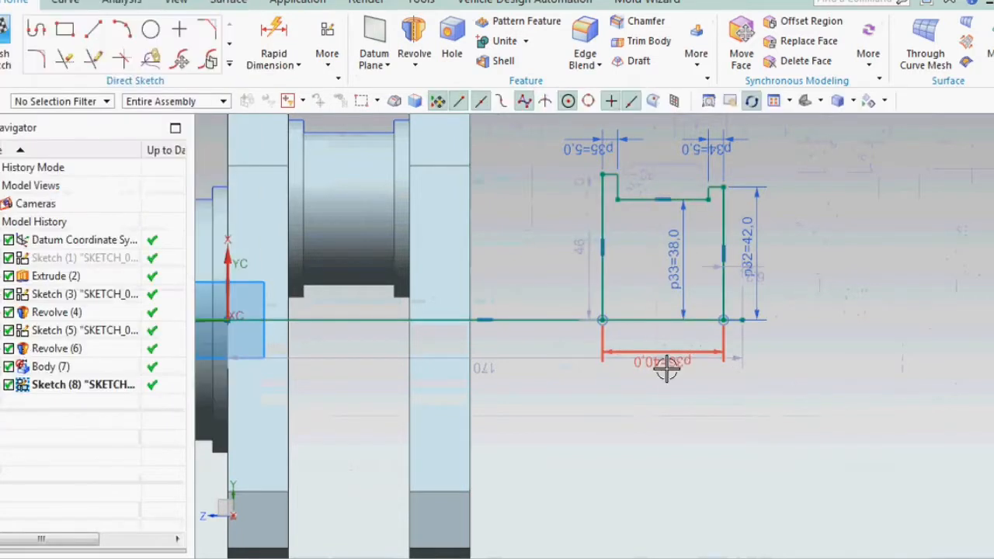
Set the height of the profile's plate-side vertical line to 42 mm.
double_click(584, 239)
type("42")
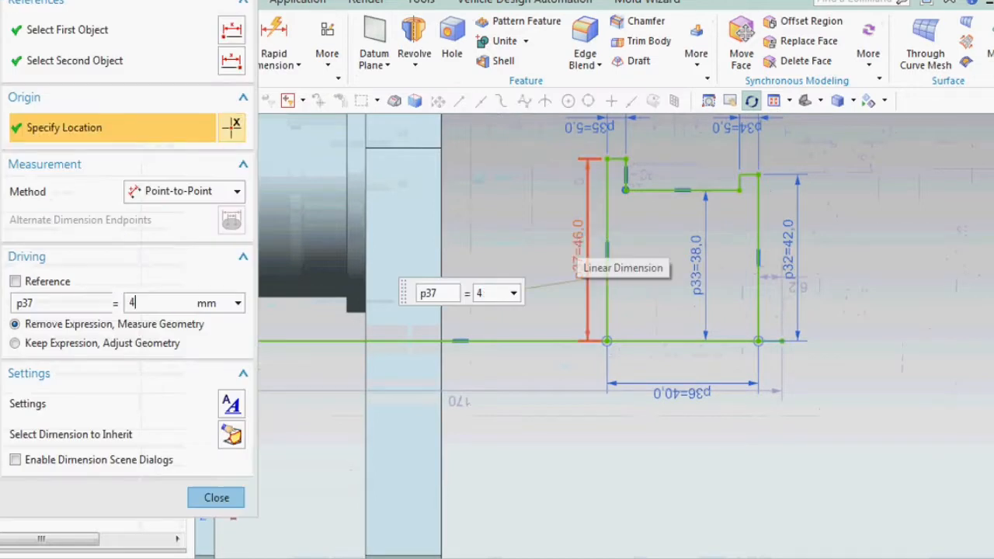
key("Return")
Dimension the distance from the profile's near vertical side to the second plate's outer face as 0 mm.
scroll(544, 342, "up", 2)
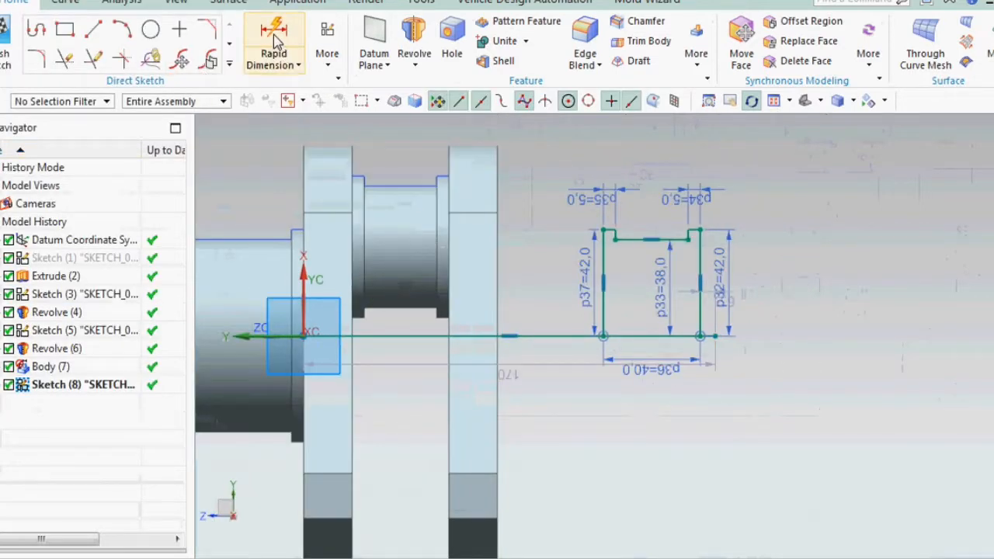
left_click(273, 34)
left_click(604, 319)
left_click(497, 218)
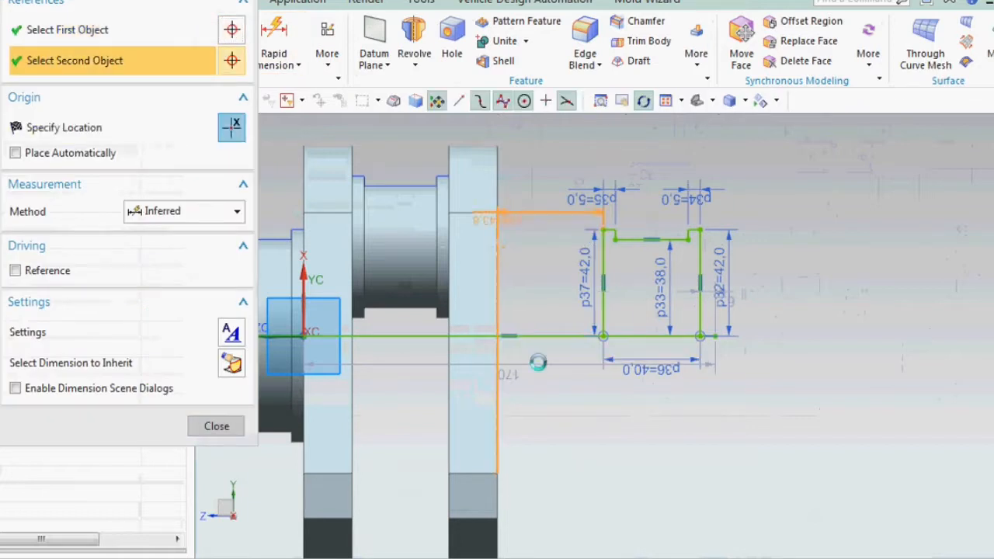
left_click(536, 377)
type("0")
key("Return")
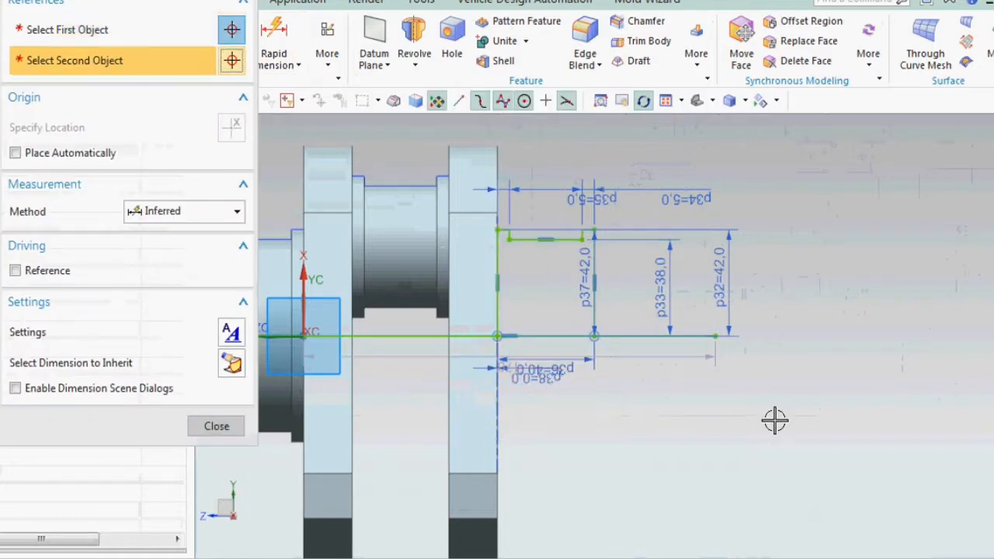
key("Escape")
Trim the base line's excess on both sides of the profile and finish the sketch.
left_click(68, 63)
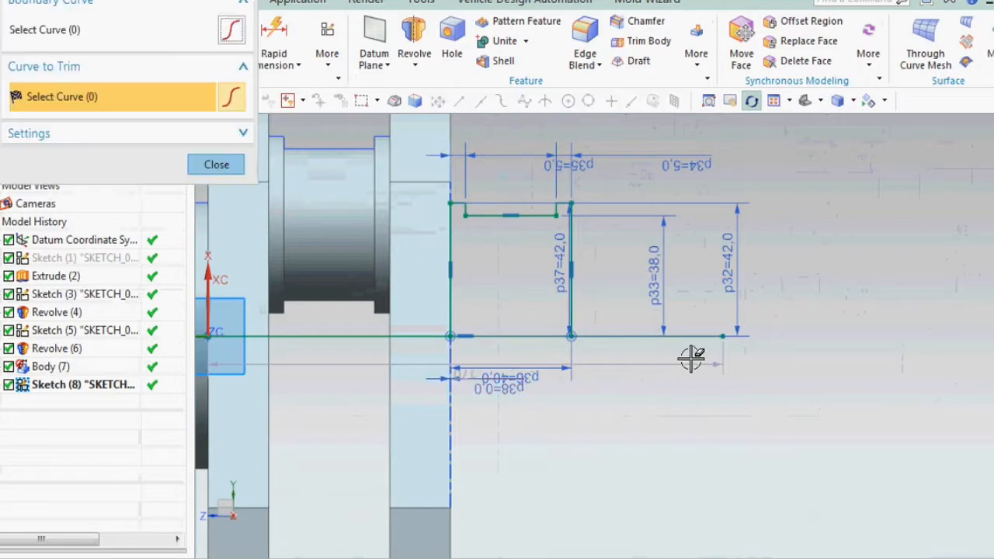
left_click(330, 337)
left_click(217, 164)
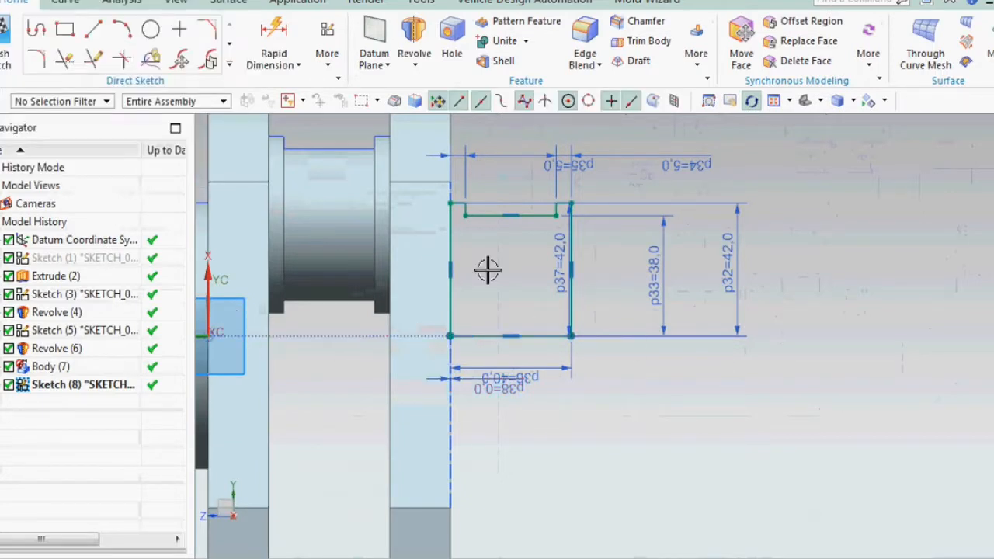
left_click(4, 43)
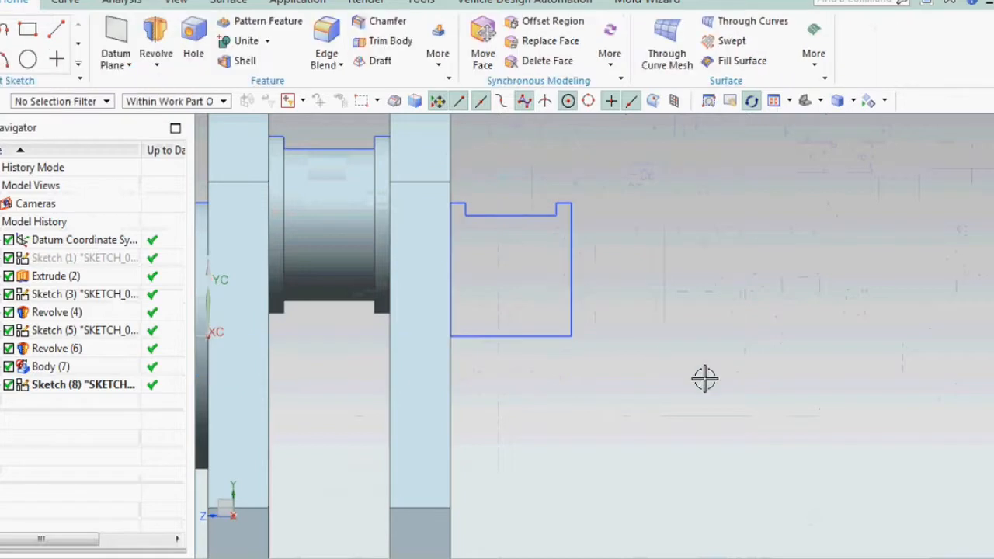
Revolve the flanged profile 360 degrees about its horizontal base line with no Boolean.
left_click(156, 43)
left_click(509, 229)
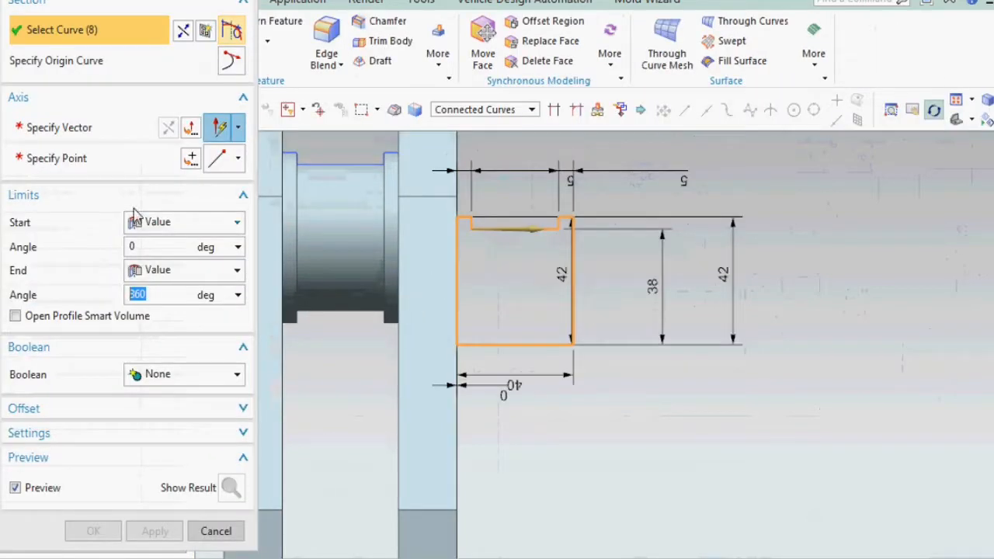
left_click(102, 135)
left_click(606, 342)
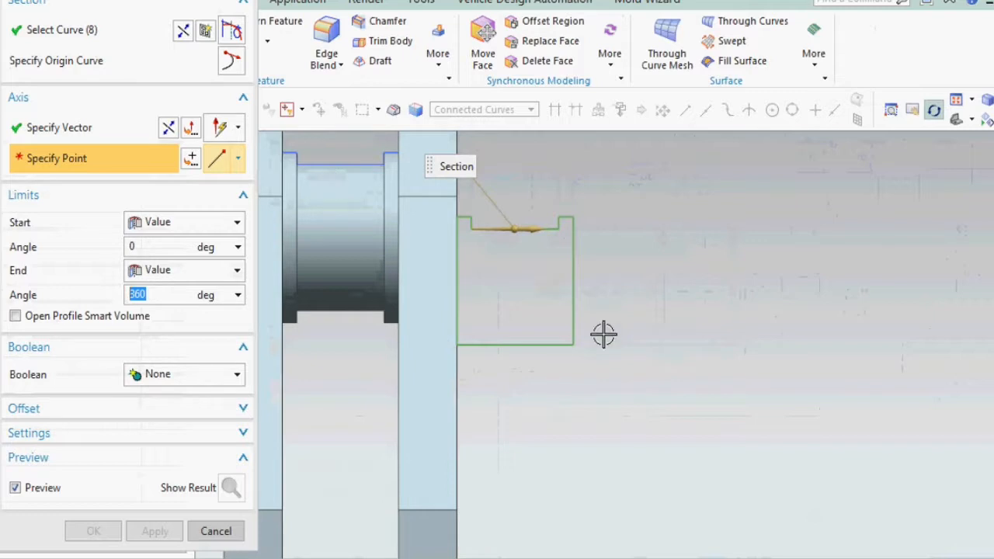
left_click(489, 337)
left_click(93, 531)
middle_click_drag(344, 470, 745, 389)
right_click(721, 399)
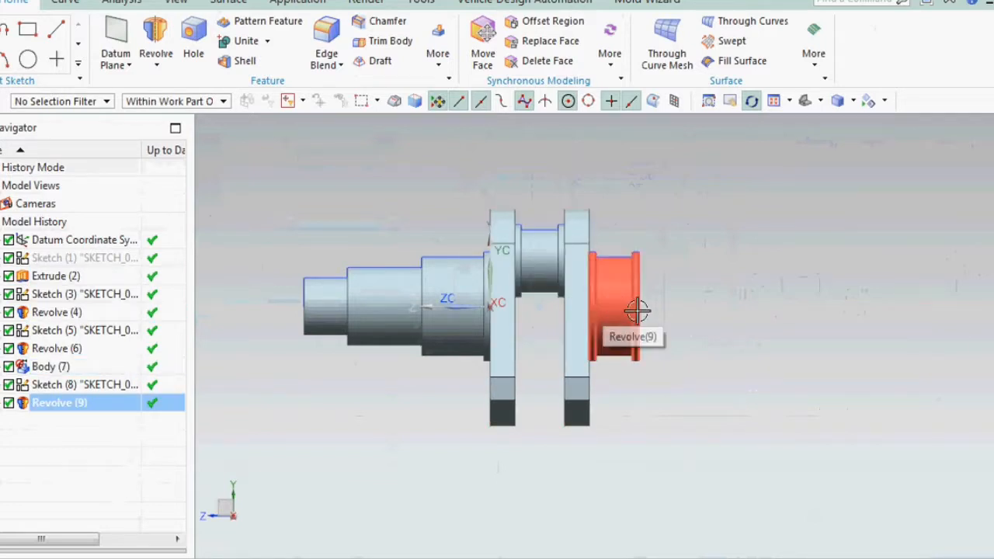
left_click(744, 368)
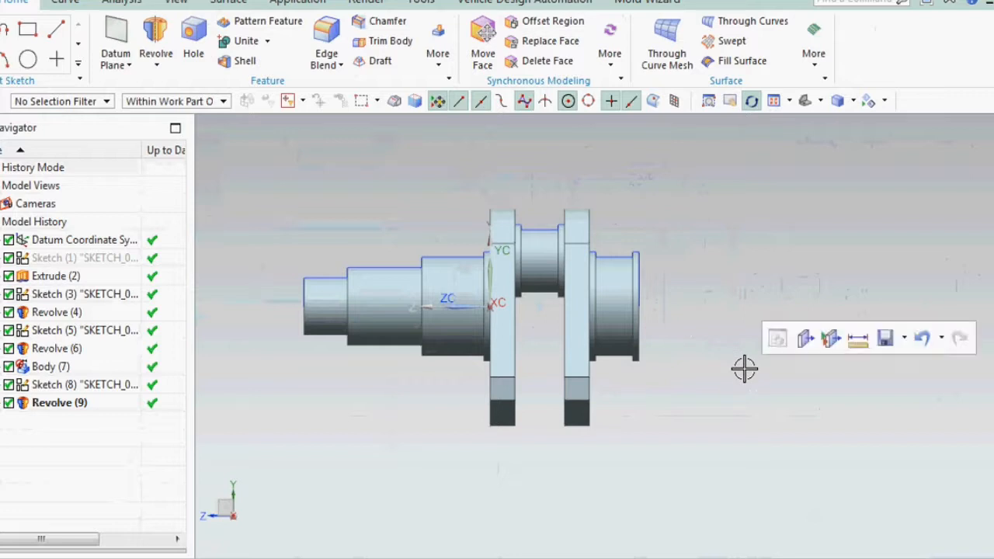
left_click(716, 400)
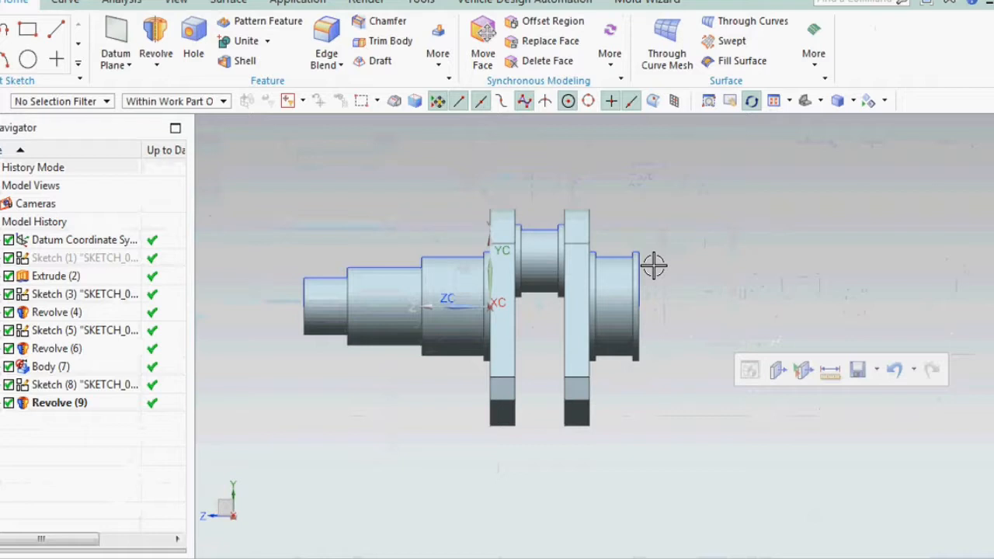
left_click(735, 204)
Unite the two plates, the boss between them and the new flanged shaft into one body.
left_click(246, 41)
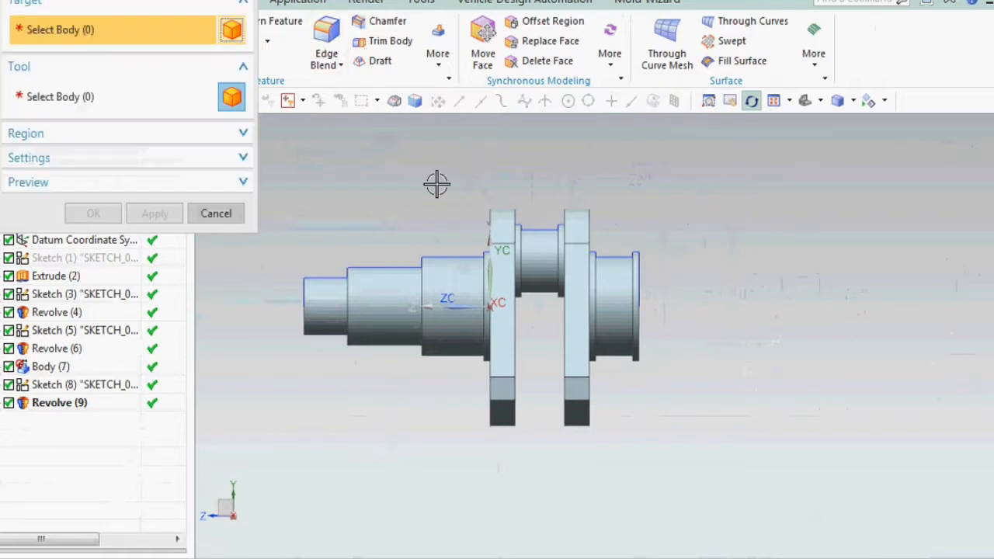
left_click(502, 309)
left_click(575, 317)
left_click(577, 326)
left_click(615, 314)
left_click(111, 219)
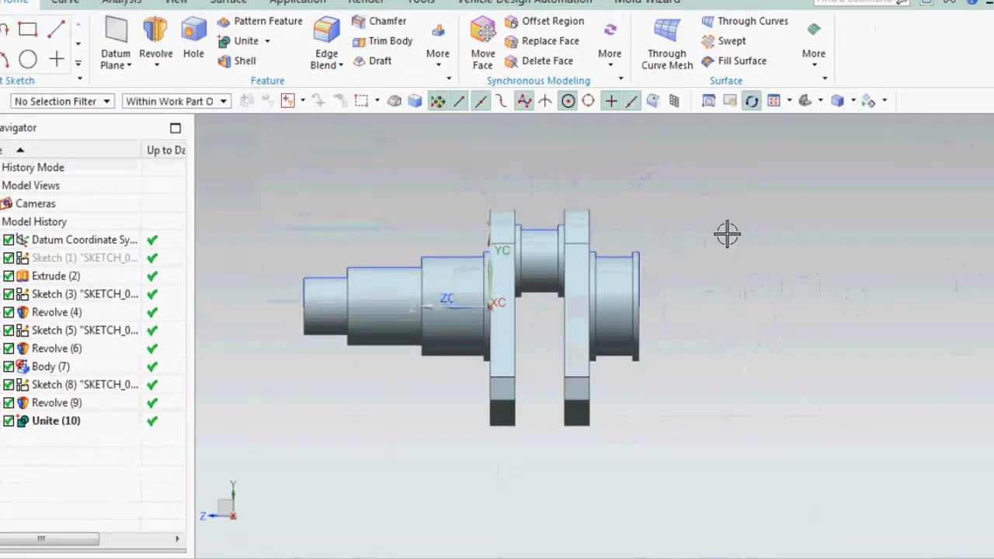
Change the united body's display color to Orange.
left_click(581, 262)
left_click(6, 101)
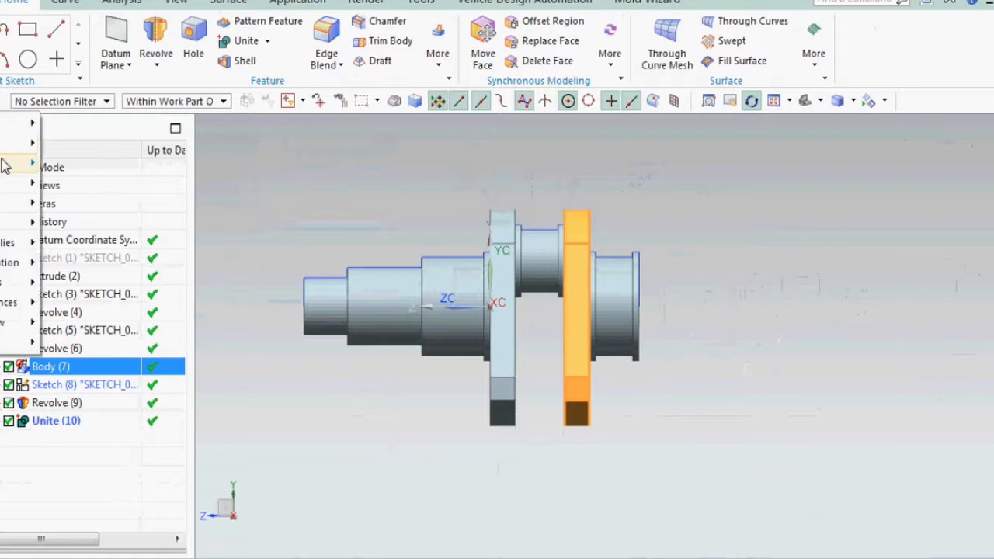
mouse_move(18, 143)
left_click(109, 236)
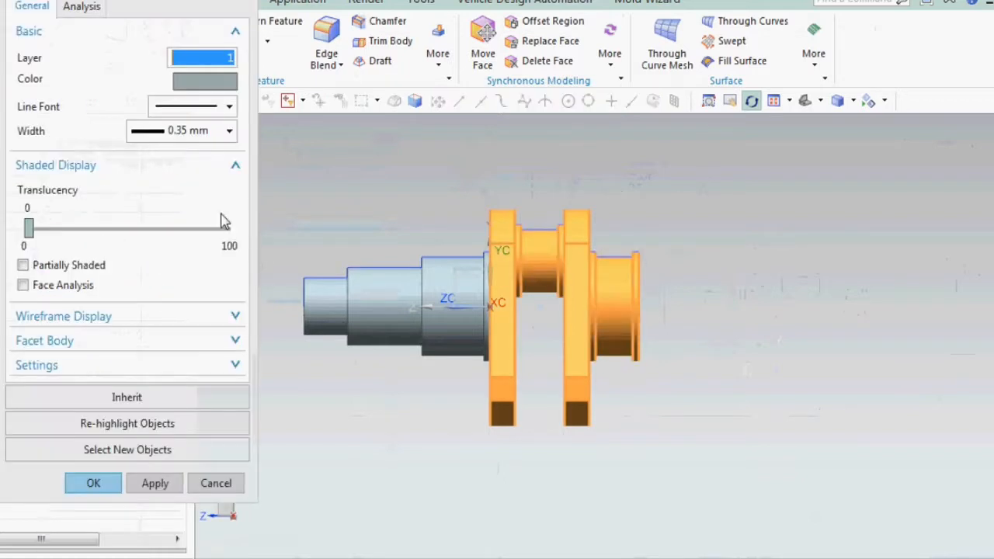
left_click(189, 82)
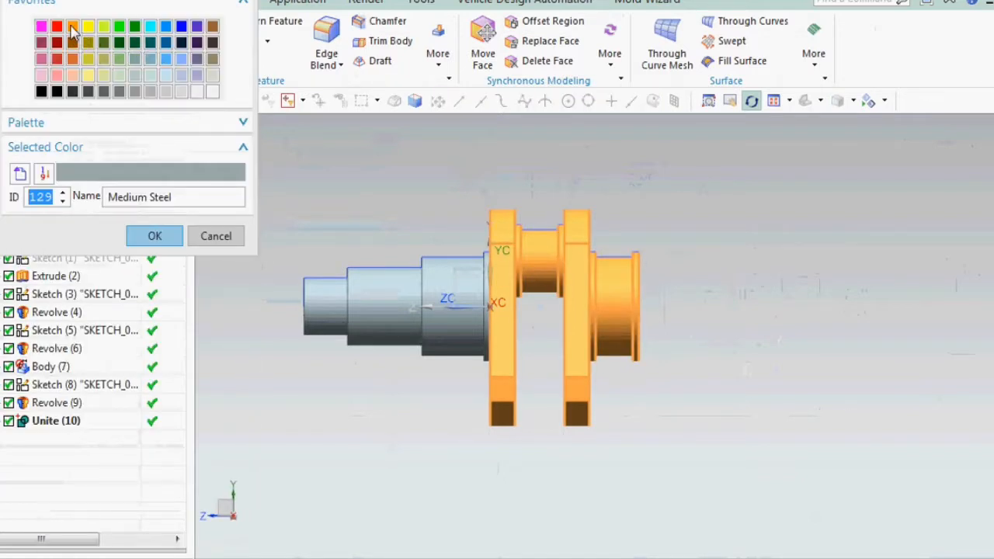
left_click(71, 28)
left_click(155, 236)
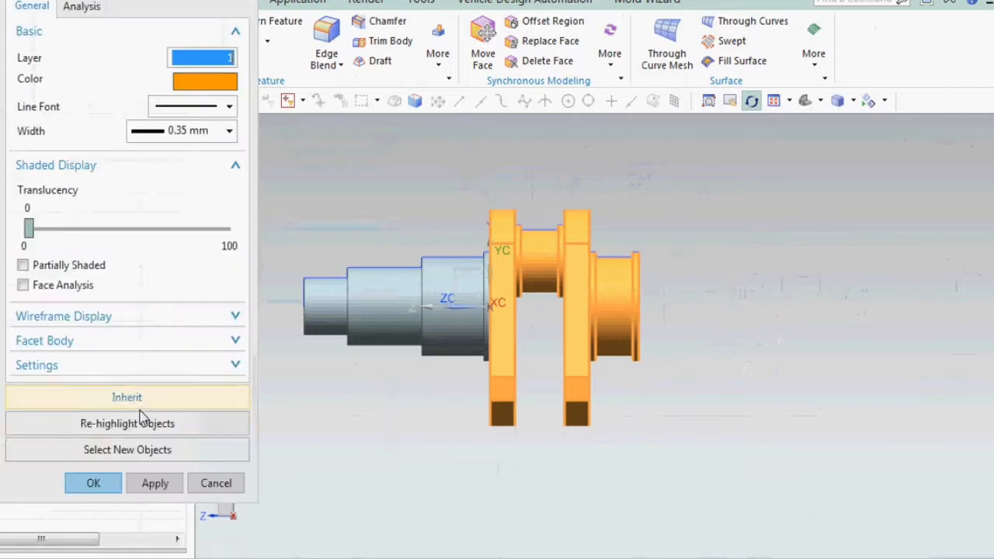
left_click(90, 482)
Change the united crank body's display color to Light Gray.
middle_click_drag(658, 360, 537, 315)
middle_click_drag(654, 320, 659, 313)
left_click(582, 280)
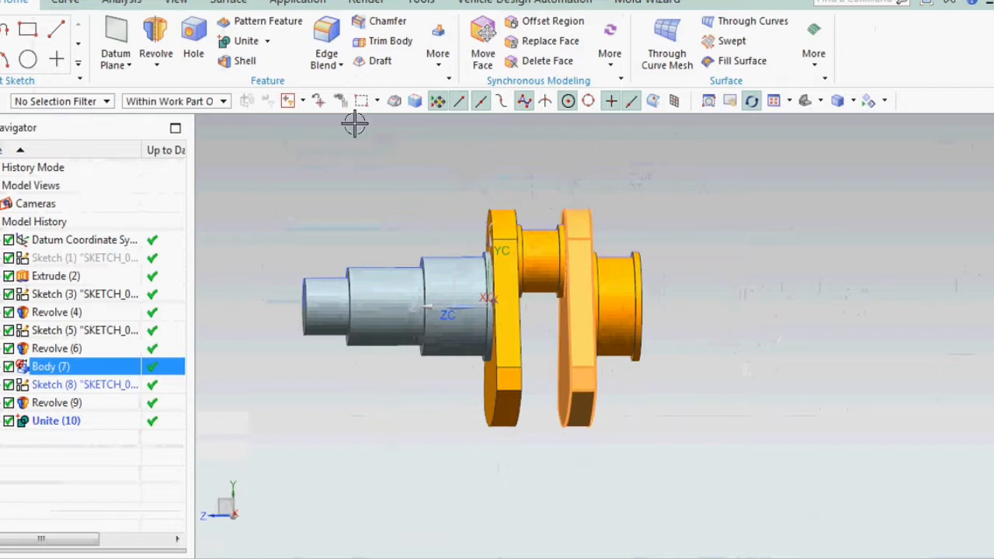
key("ctrl+j")
left_click(204, 82)
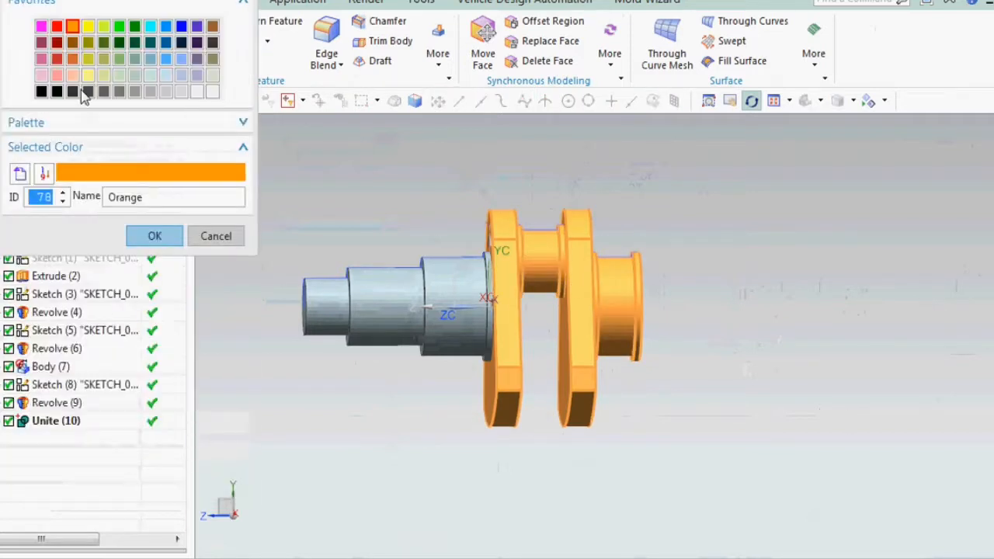
left_click(89, 76)
left_click(119, 76)
left_click(135, 76)
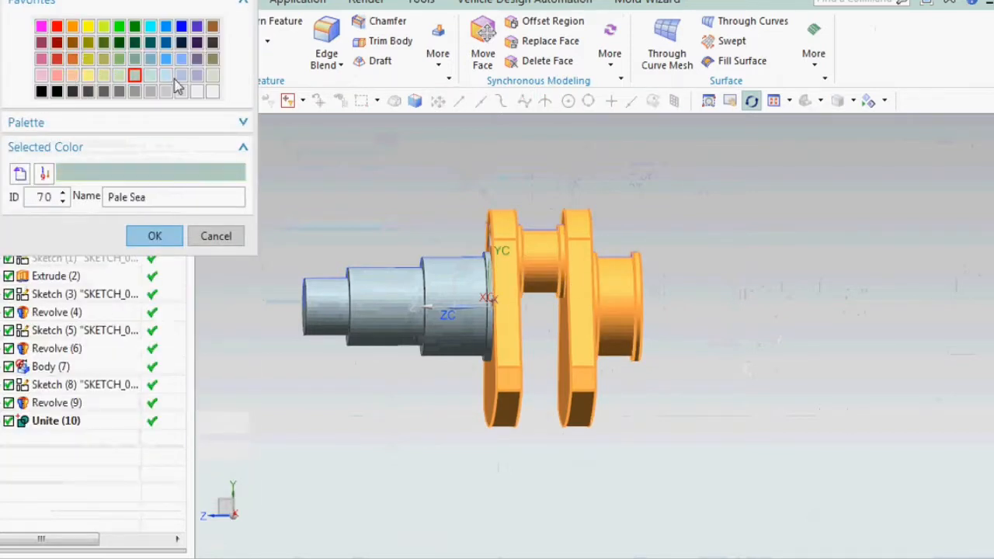
left_click(196, 92)
left_click(181, 91)
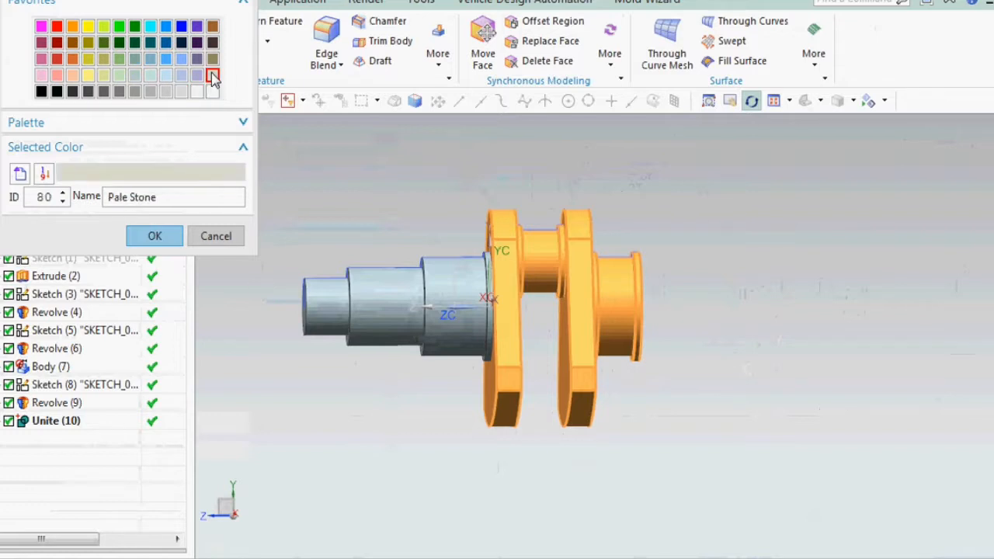
left_click(166, 91)
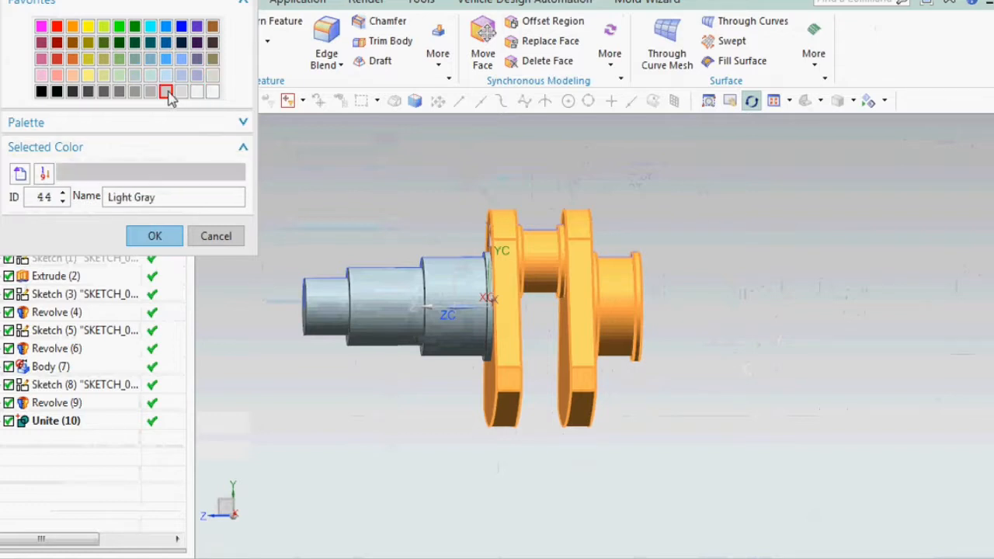
left_click(155, 237)
left_click(104, 482)
mouse_move(736, 322)
middle_mouse_down()
mouse_move(684, 326)
mouse_move(719, 314)
middle_mouse_up()
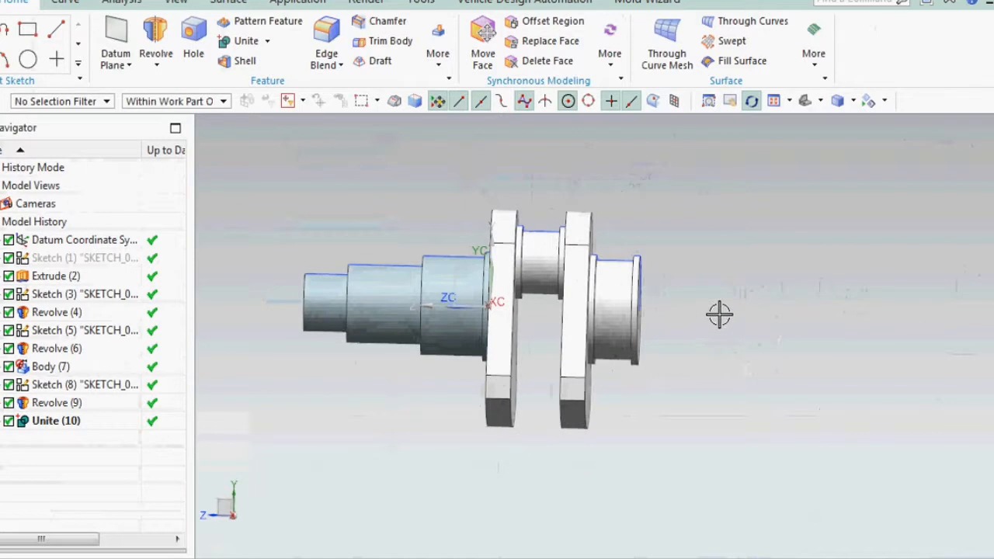
Measure the minimum distance between the flanged shaft's outer end face and the first plate's face beside the stepped shaft.
scroll(719, 314, "up", 3)
scroll(706, 329, "down", 4)
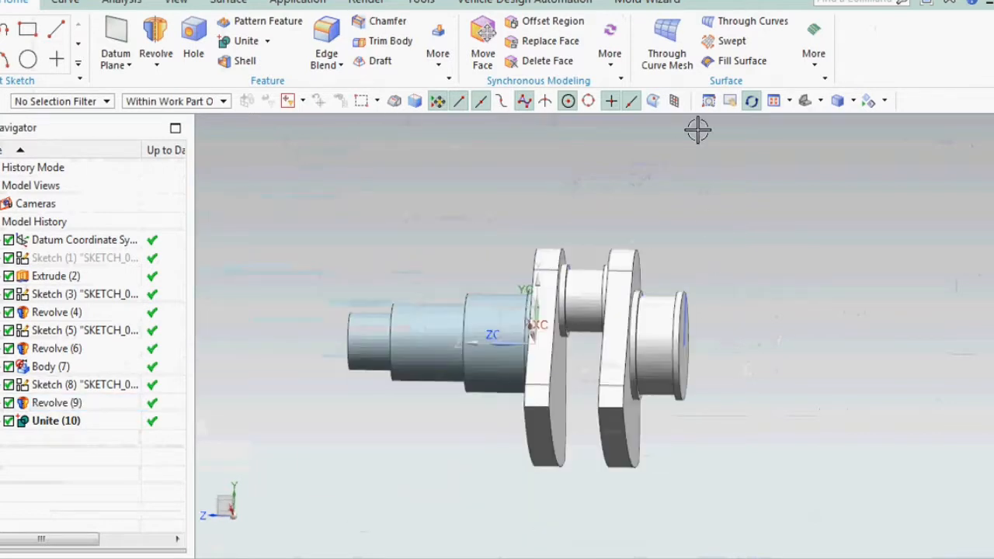
middle_click_drag(701, 295, 683, 334)
scroll(712, 302, "up", 2)
left_click(691, 208)
left_click(805, 177)
left_click(588, 355)
left_click(473, 450)
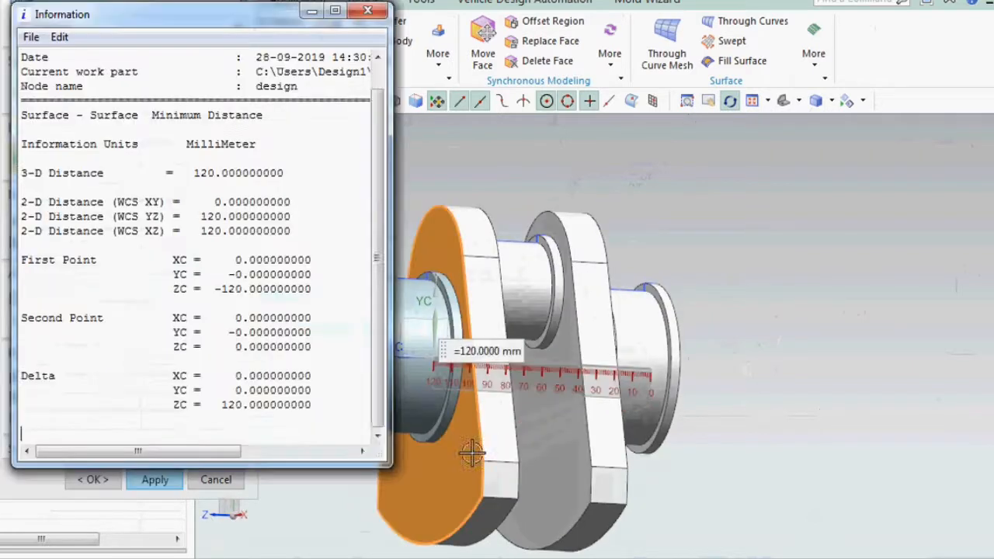
left_click(367, 10)
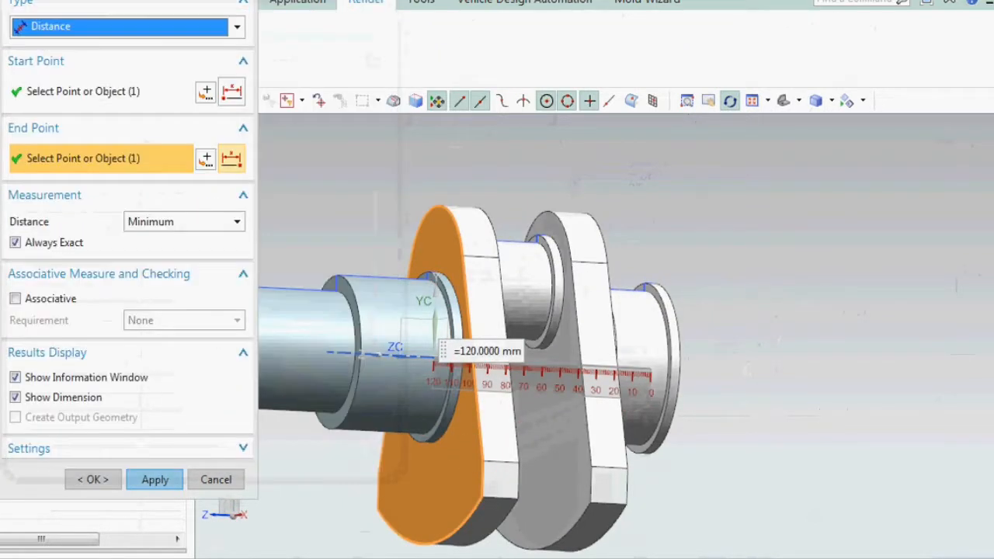
left_click(216, 479)
scroll(679, 207, "down", 2)
middle_click_drag(752, 308, 691, 317)
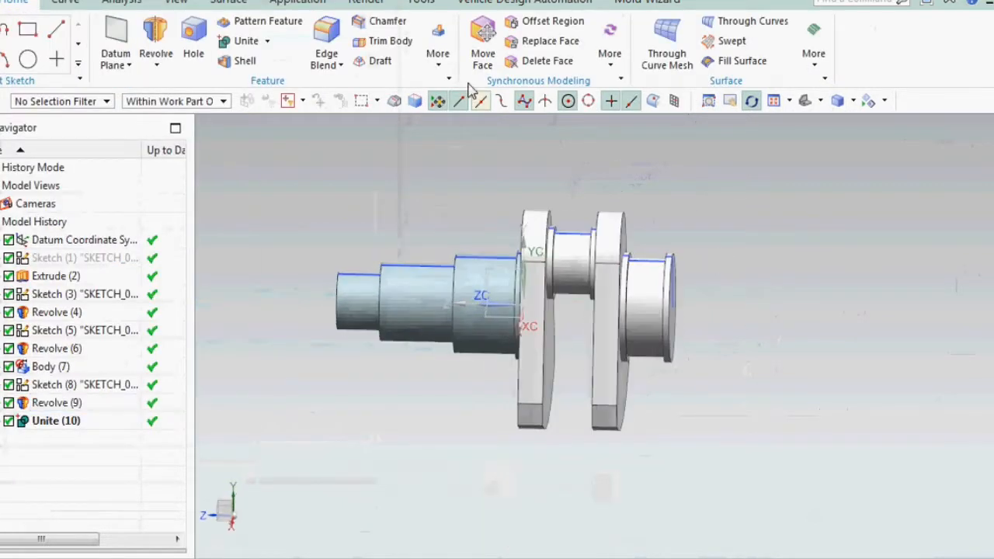
left_click(440, 49)
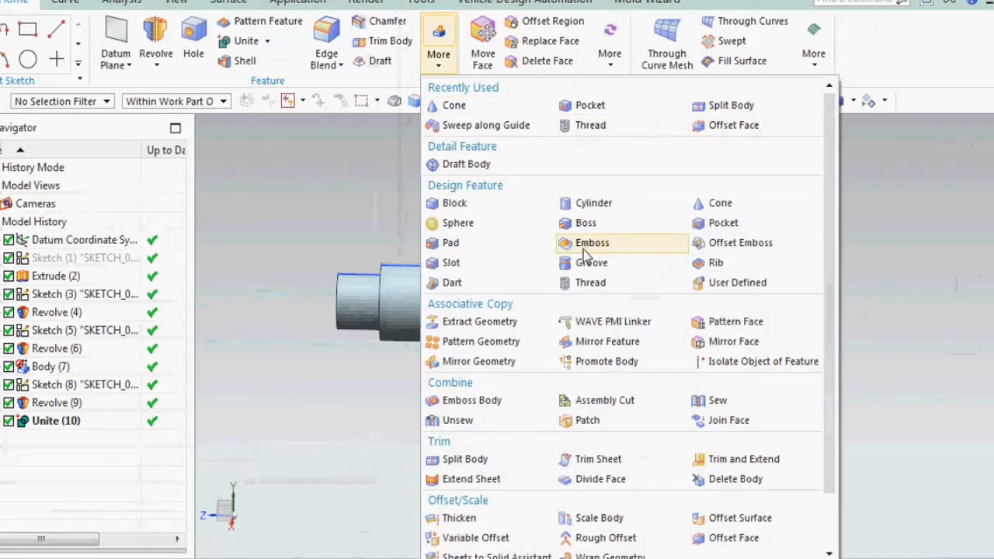
left_click(883, 281)
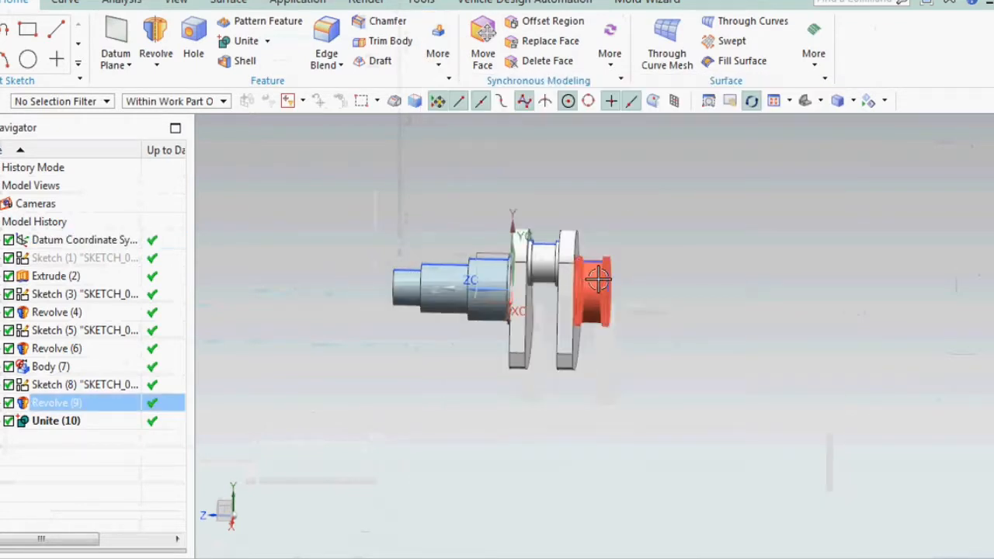
Change the stepped shaft's display color to a near-black gray.
middle_click_drag(673, 288, 471, 308)
left_click(453, 303)
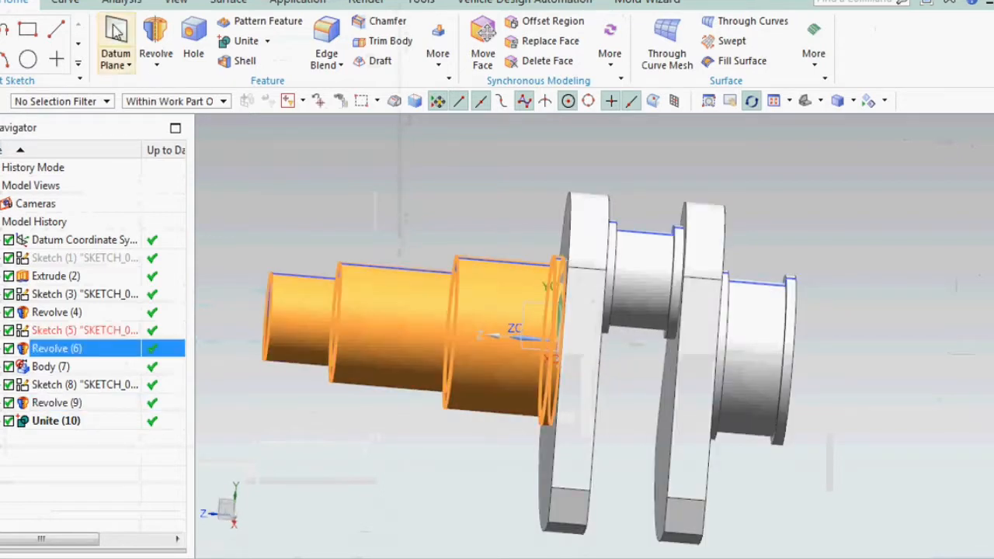
left_click(1, 101)
mouse_move(16, 163)
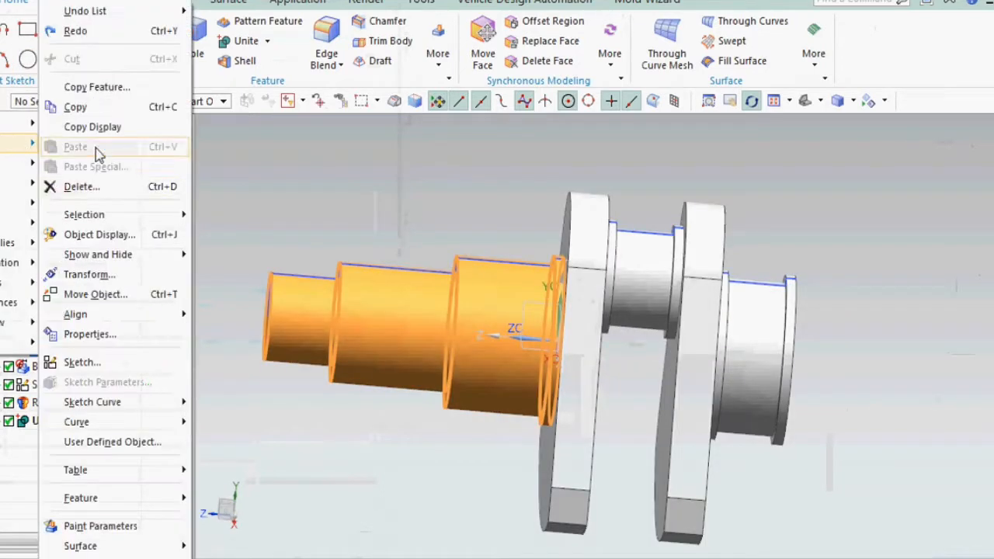
left_click(93, 233)
left_click(167, 73)
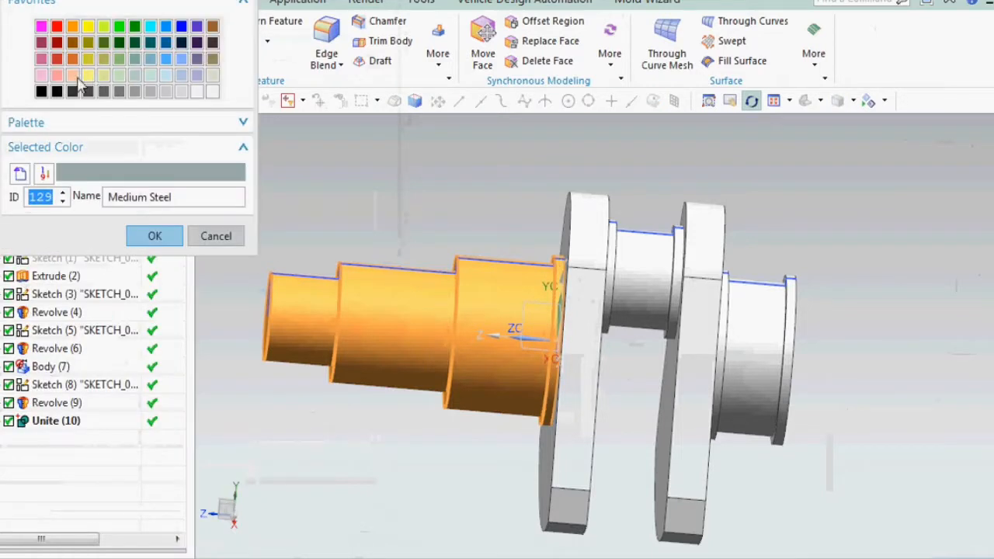
left_click(73, 93)
left_click(155, 236)
left_click(94, 482)
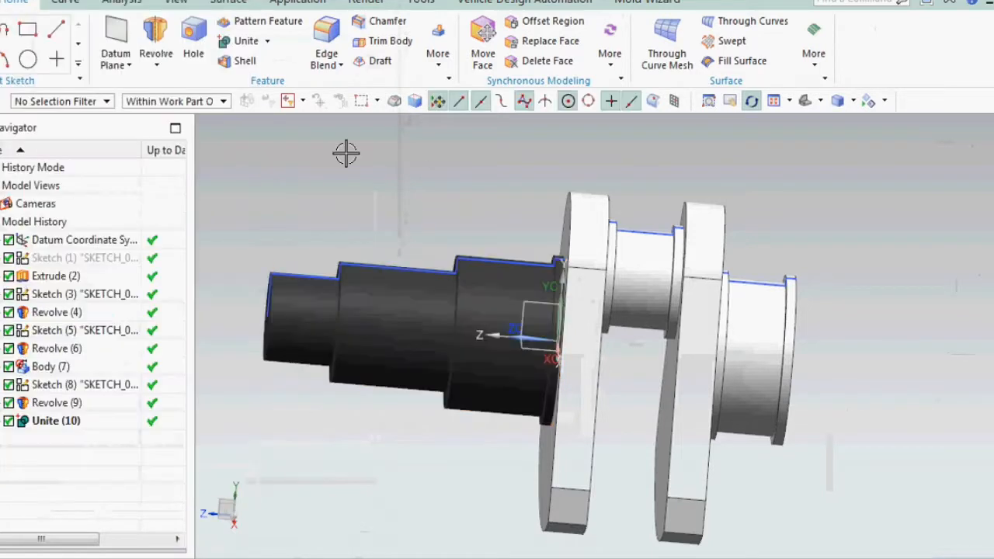
Recolor the stepped shaft with a medium gray display color.
scroll(341, 155, "down", 2)
left_click(350, 235)
left_click(354, 268)
key("Escape")
left_click(352, 268)
key("ctrl+j")
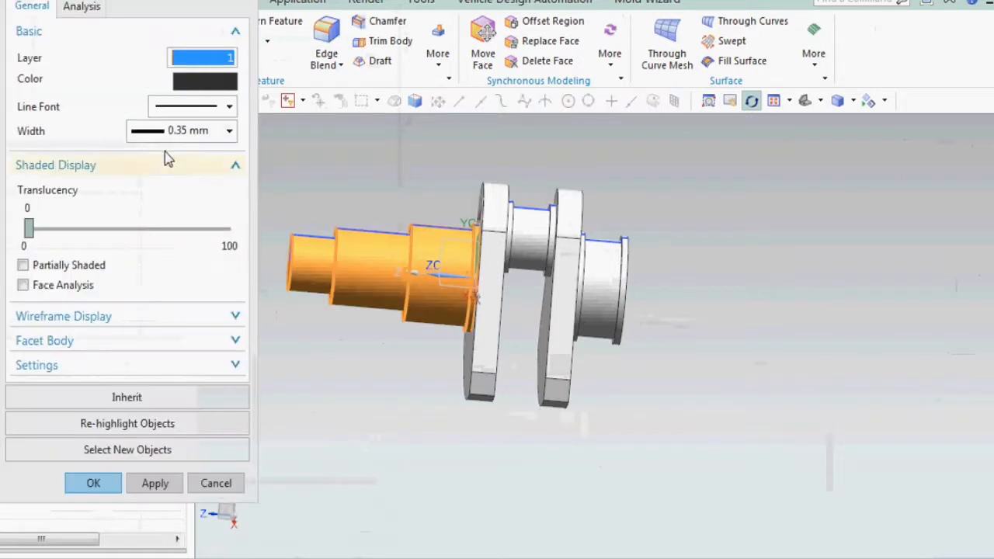
left_click(204, 80)
left_click(117, 92)
left_click(134, 92)
left_click(155, 236)
left_click(93, 484)
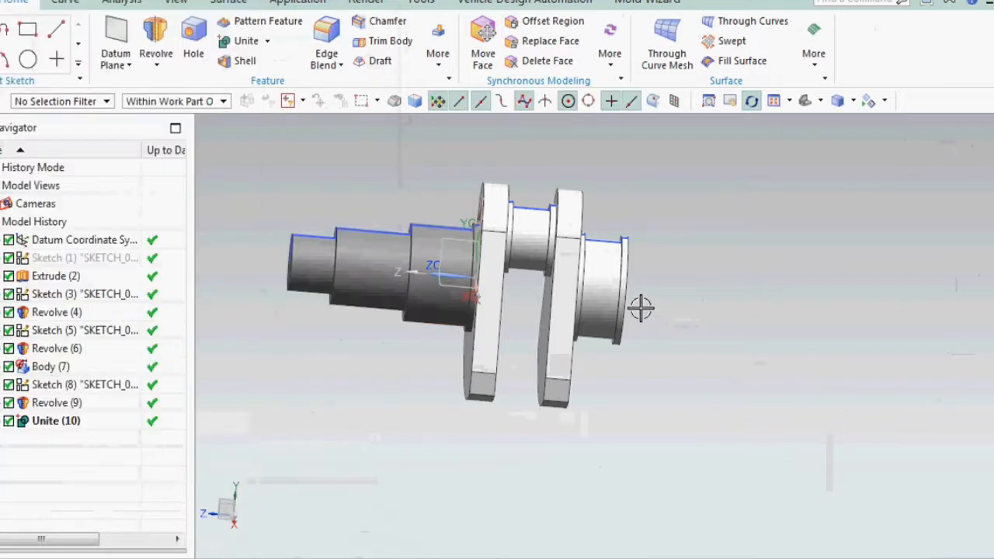
Hide the datum coordinate system and turn off the WCS display.
scroll(645, 303, "up", 4)
right_click(340, 229)
left_click(339, 240)
key("ctrl+b")
key("w")
scroll(628, 273, "up", 2)
scroll(628, 274, "down", 5)
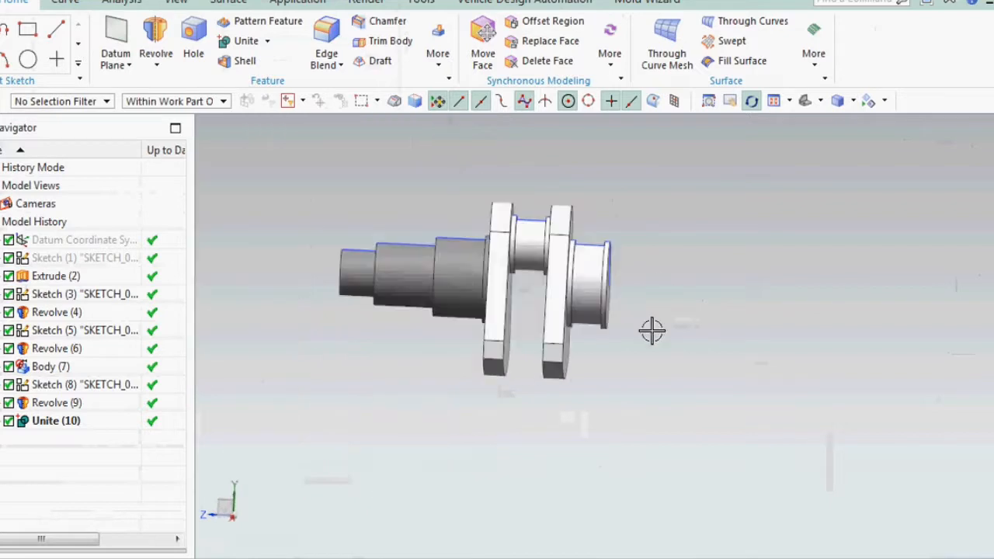
scroll(594, 285, "up", 2)
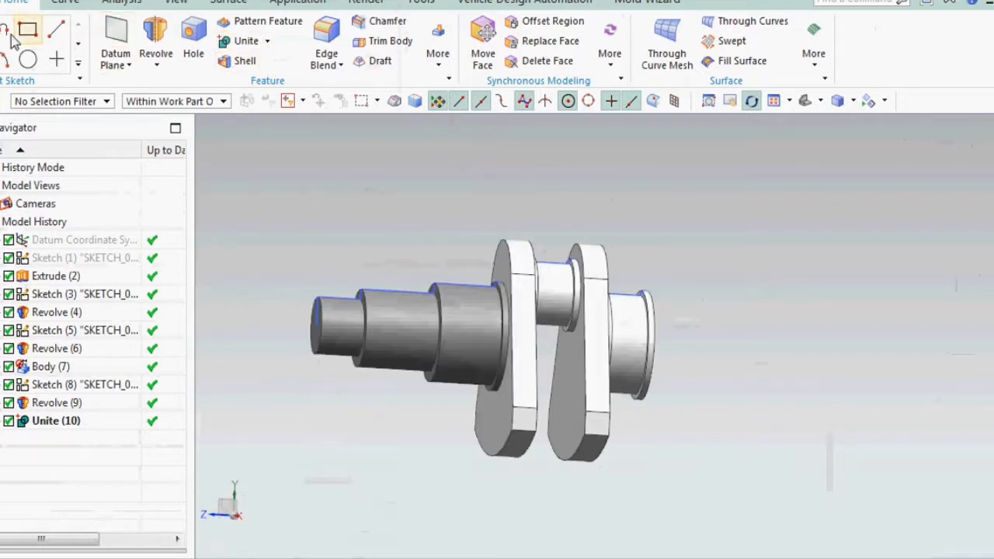
Create four non-associative copies of the united crank body at 120 mm spacing along the shaft axis, away from the stepped shaft.
left_click(2, 101)
mouse_move(17, 143)
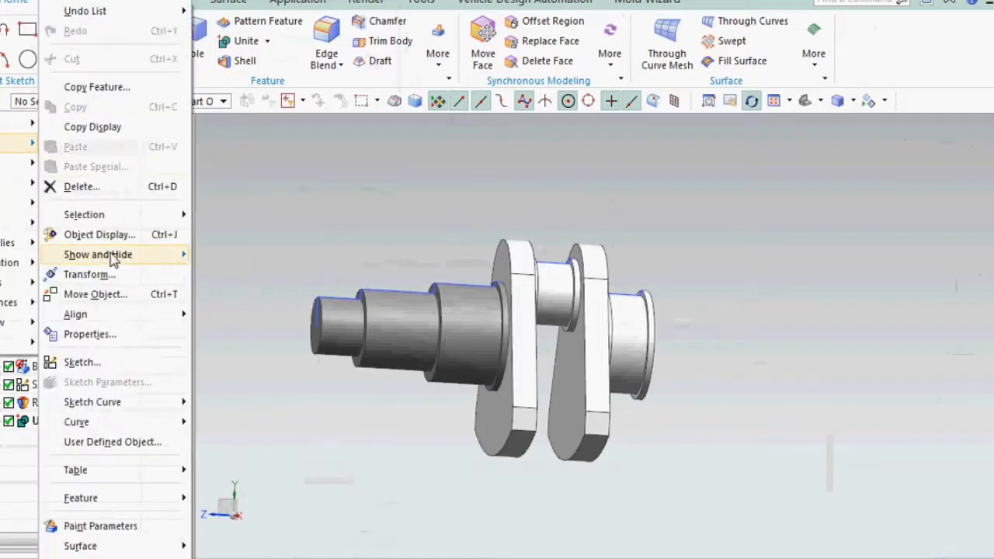
left_click(96, 294)
left_click(582, 344)
left_click(156, 93)
left_click(155, 114)
left_click(598, 334)
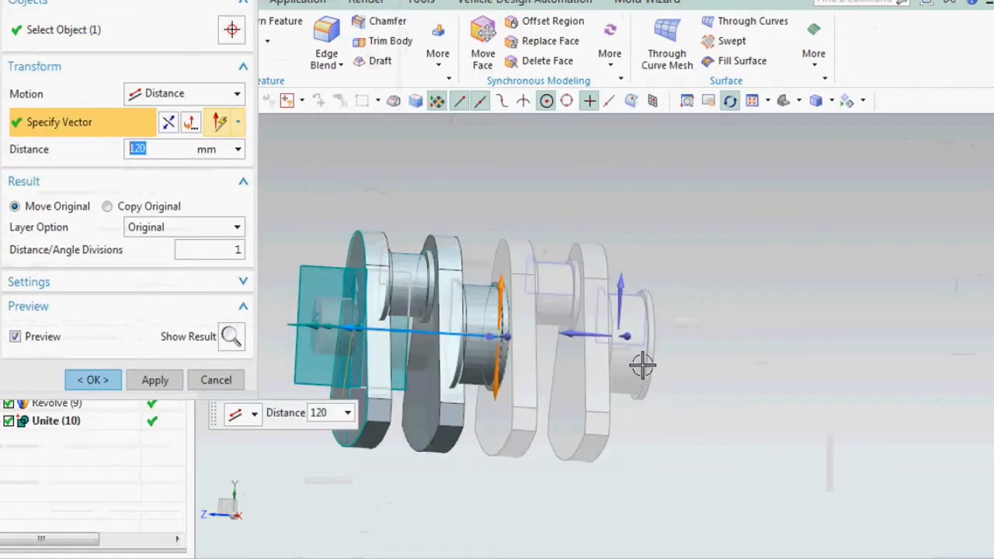
left_click(167, 123)
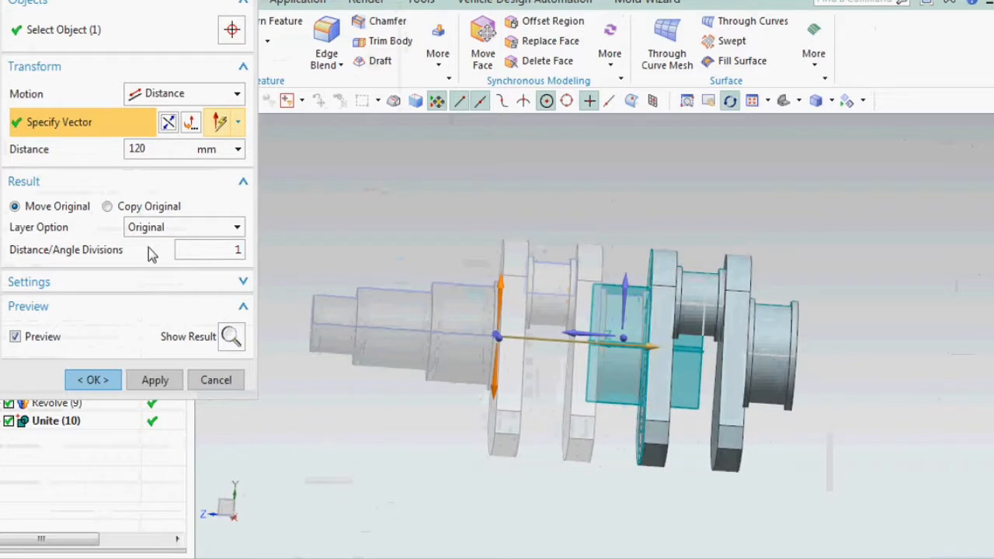
left_click(107, 206)
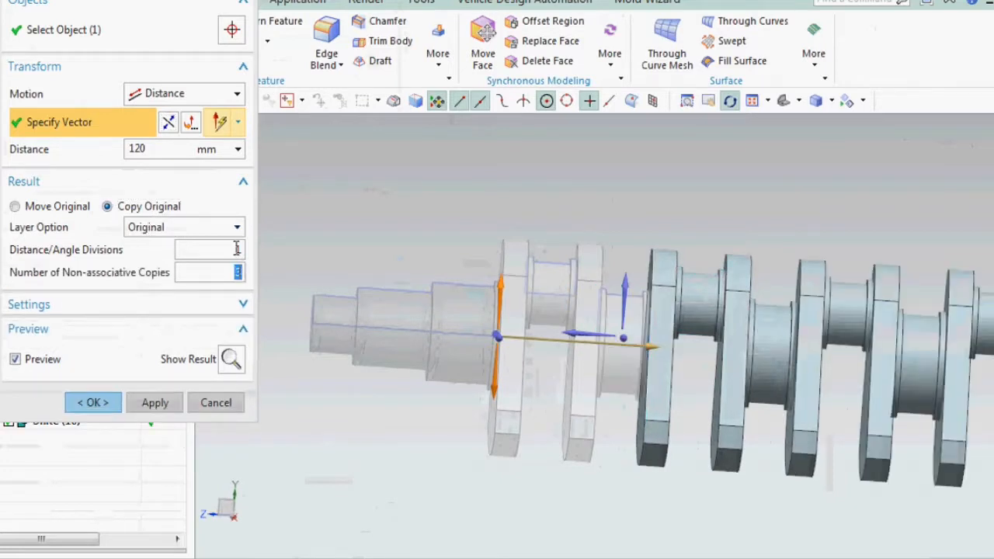
scroll(461, 247, "down", 5)
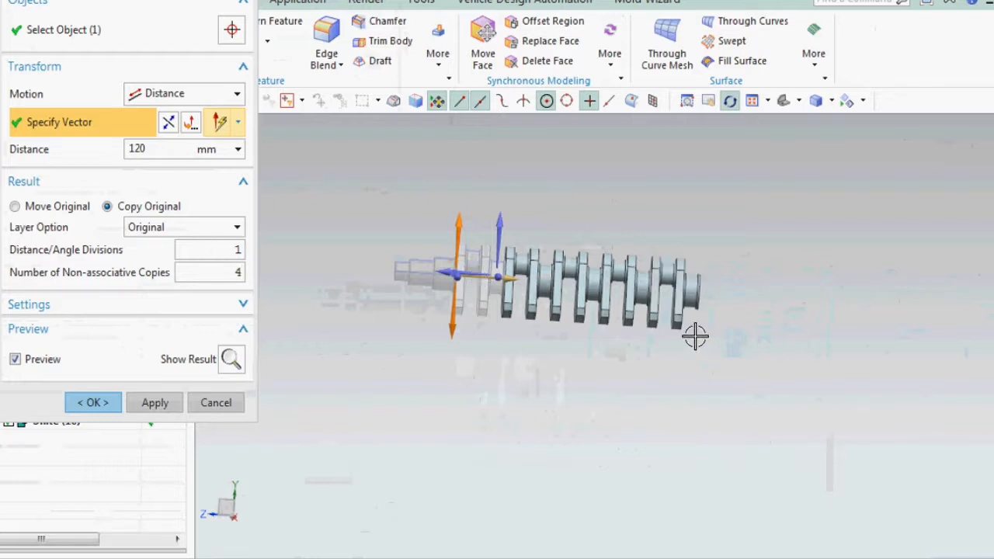
scroll(695, 336, "up", 2)
left_click(93, 403)
Examine the full row of crank throws in a straight side view.
middle_click_drag(598, 347, 657, 284)
key("F8")
scroll(707, 304, "down", 2)
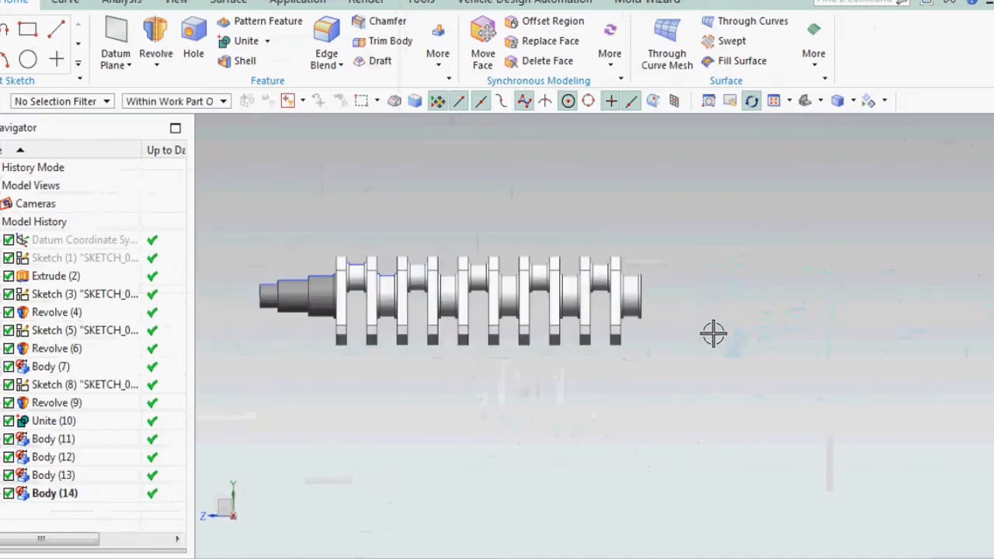
left_click(686, 340)
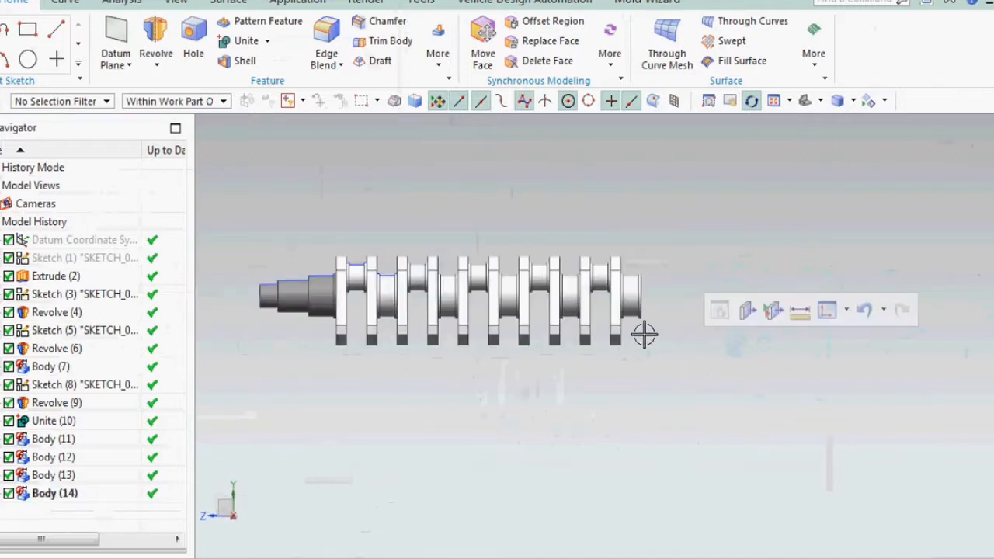
scroll(644, 297, "up", 4)
scroll(652, 316, "down", 4)
scroll(660, 368, "down", 1)
scroll(492, 340, "up", 5)
scroll(659, 409, "down", 2)
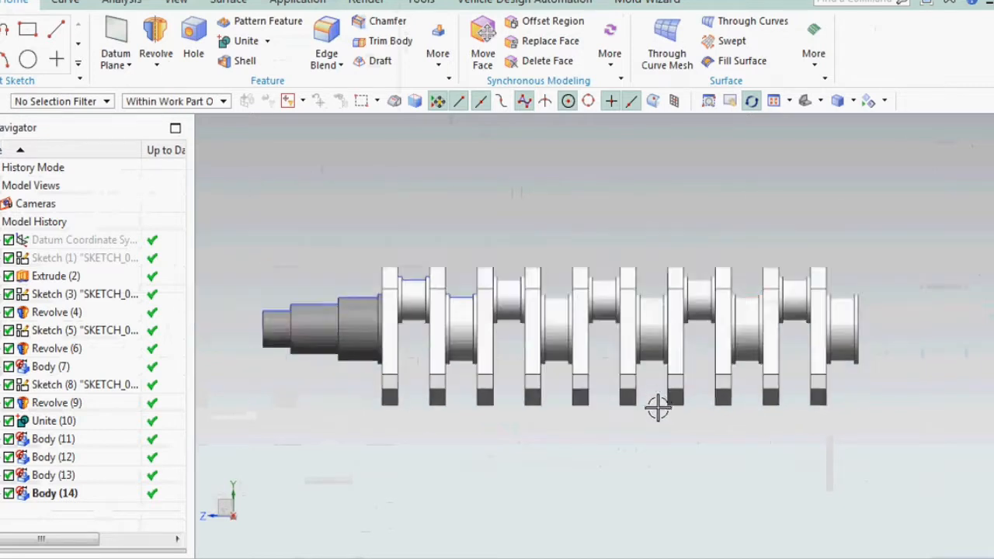
Show the hidden datum coordinate system again.
key("ctrl+shift+k")
left_click(362, 322)
middle_click(515, 323)
scroll(437, 266, "up", 3)
scroll(466, 272, "down", 3)
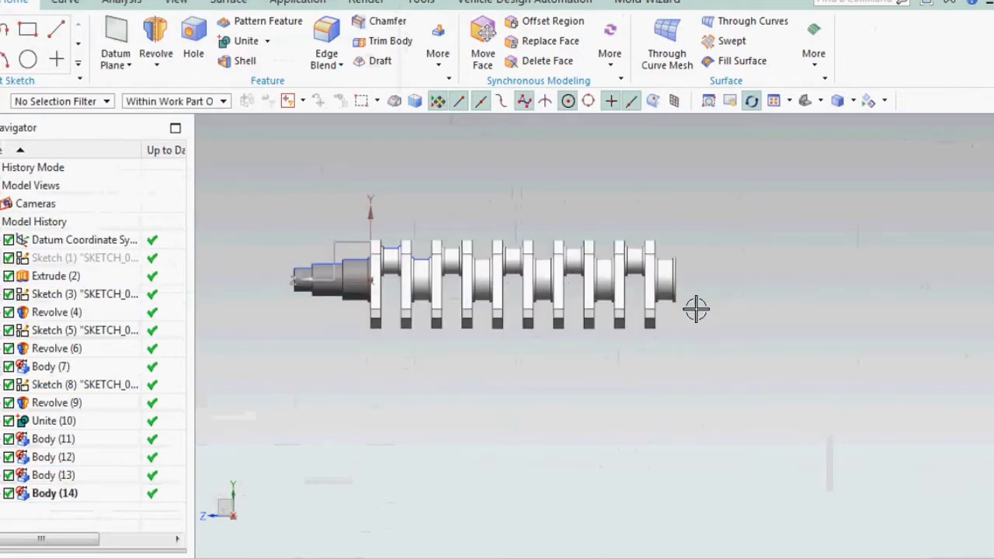
Examine the complete crankshaft in a trimetric view and from several other angles.
scroll(696, 309, "up", 1)
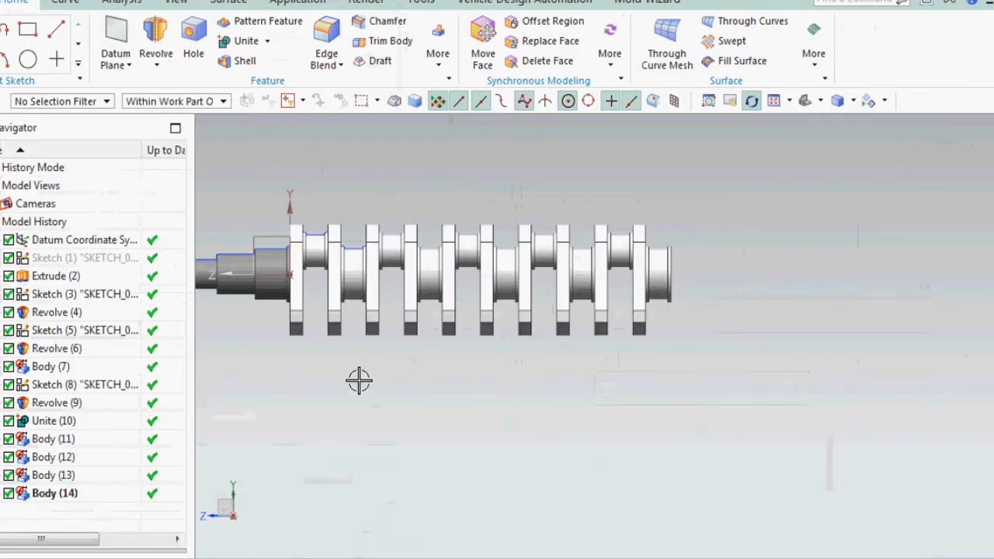
scroll(244, 252, "up", 2)
key("Home")
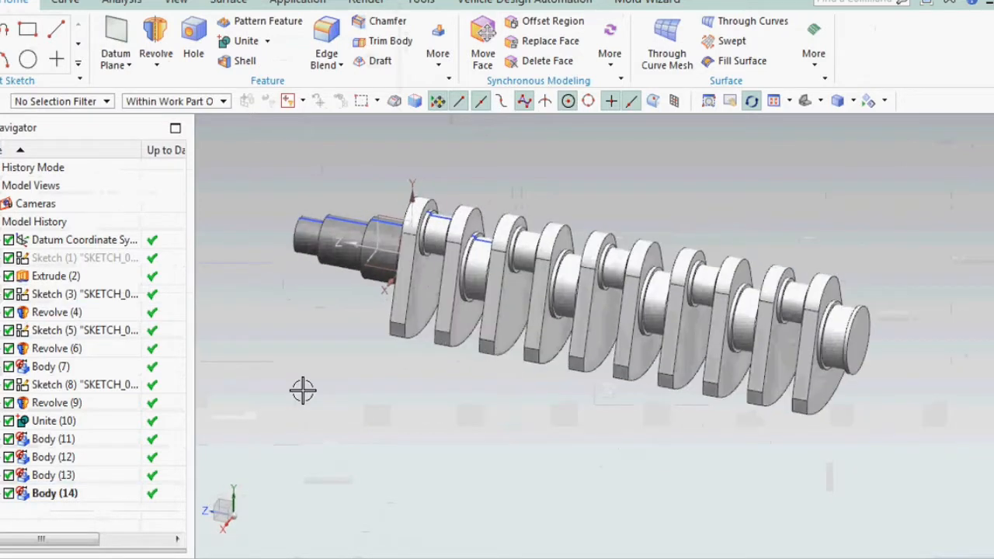
left_click(384, 411)
scroll(352, 314, "down", 4)
scroll(639, 308, "up", 4)
middle_click_drag(574, 310, 479, 306)
scroll(468, 343, "down", 2)
middle_click_drag(561, 357, 451, 290)
scroll(519, 330, "up", 4)
left_click(444, 318)
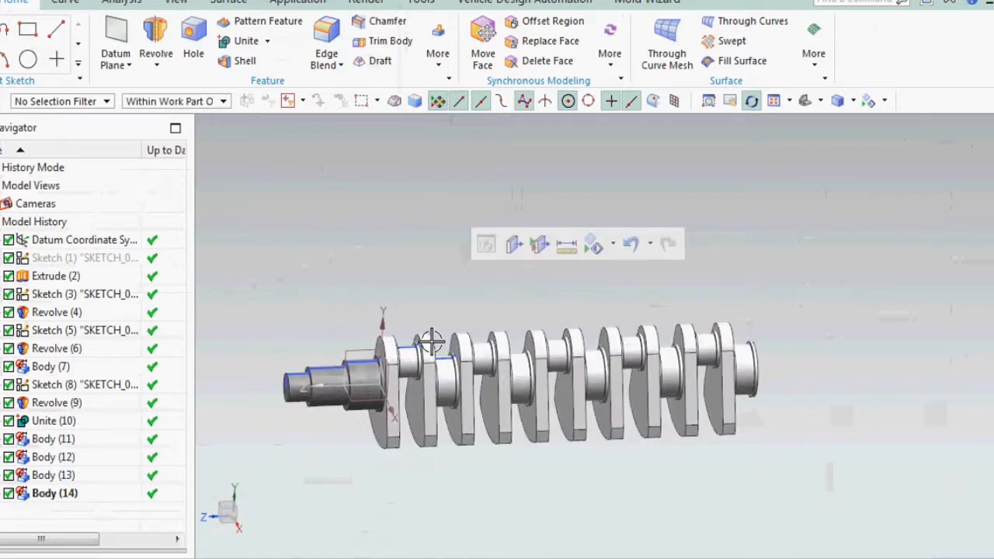
scroll(412, 325, "up", 4)
left_click(54, 31)
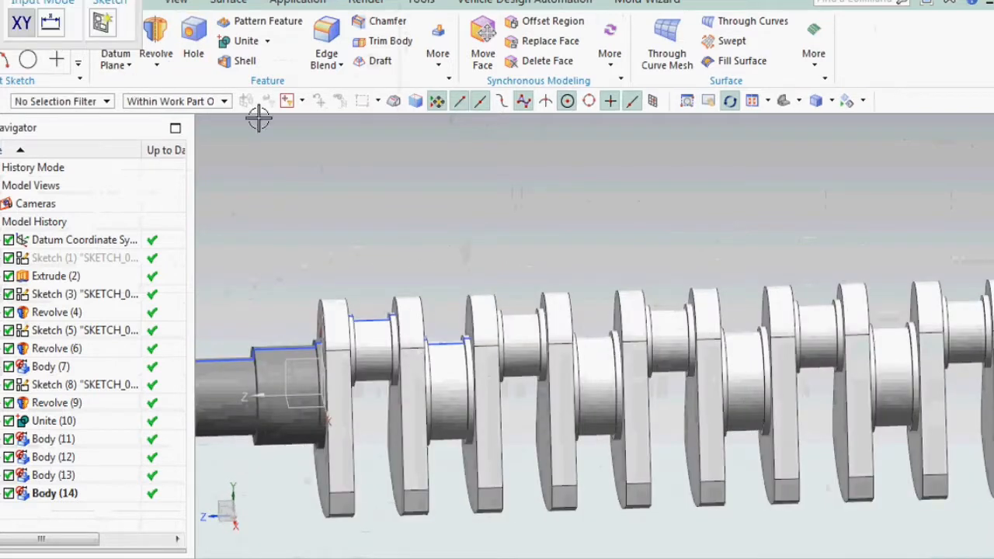
scroll(513, 224, "down", 3)
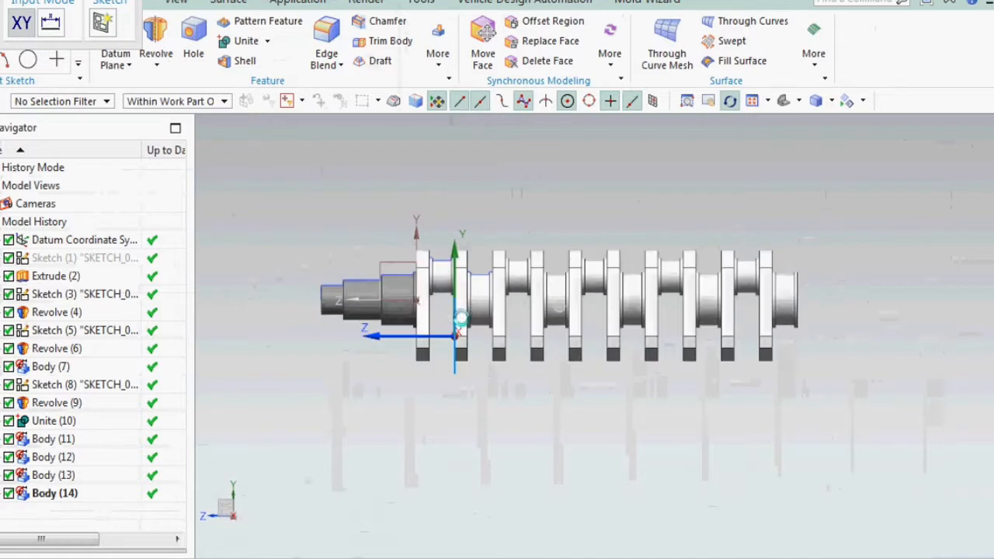
left_click(386, 267)
key("Escape")
key("Escape")
Sketch a horizontal line on the Y-Z datum plane from the origin along the shaft axis to beyond the last flanged shaft.
left_click(58, 32)
left_click(412, 299)
left_click(799, 305)
scroll(752, 329, "up", 5)
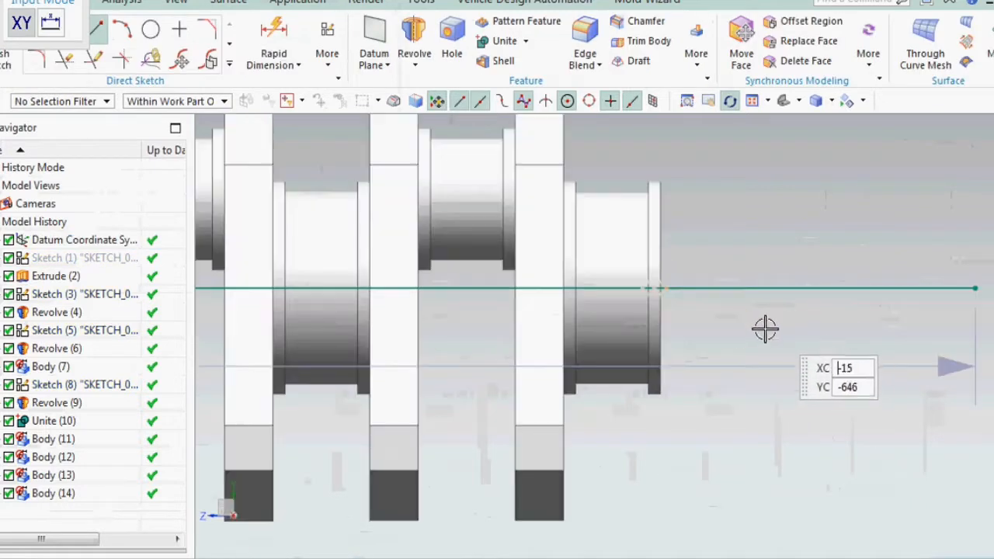
Sketch a stepped profile from the axis line beyond the last flanged shaft, about 63 mm high with a lower step about 36 mm wide.
left_click(725, 288)
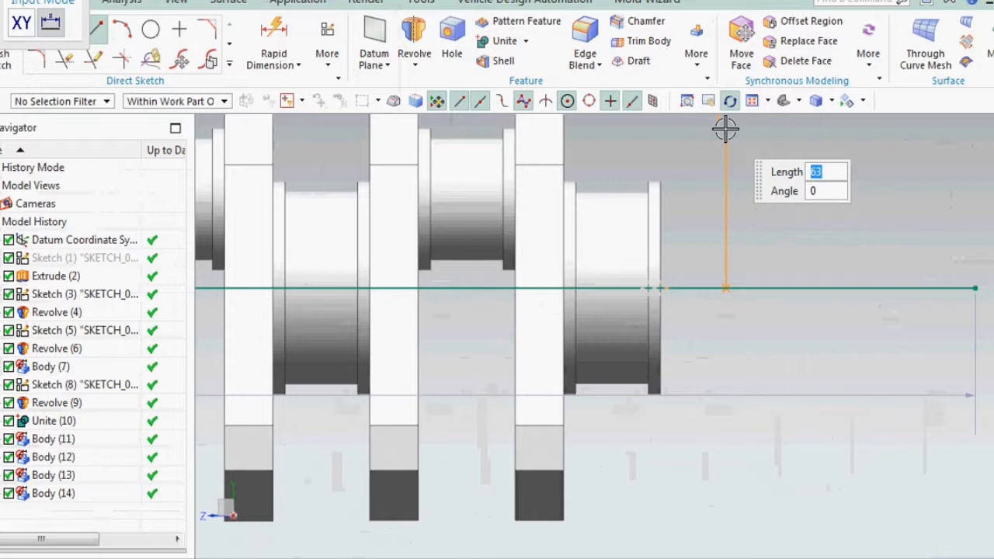
left_click(725, 128)
left_click(784, 128)
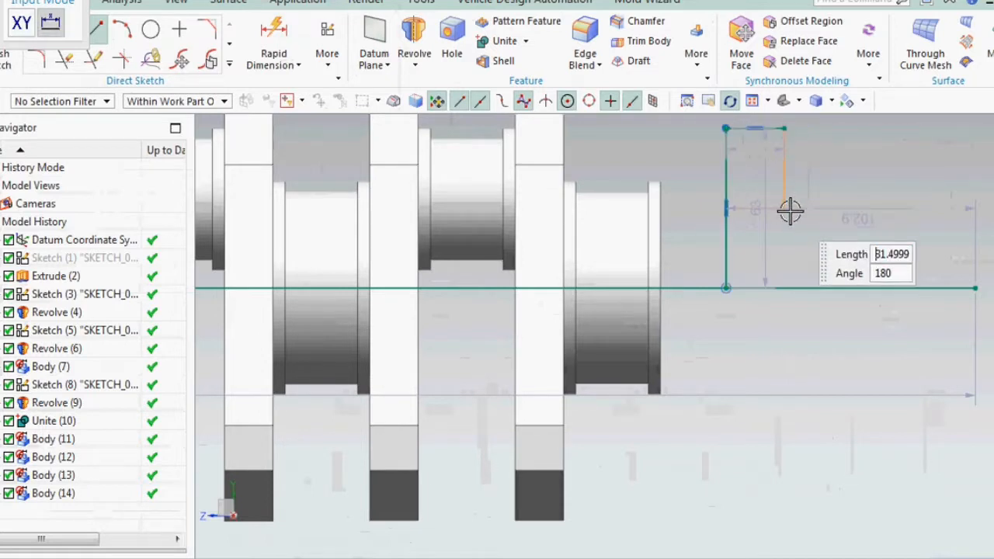
left_click(785, 208)
left_click(871, 208)
left_click(871, 309)
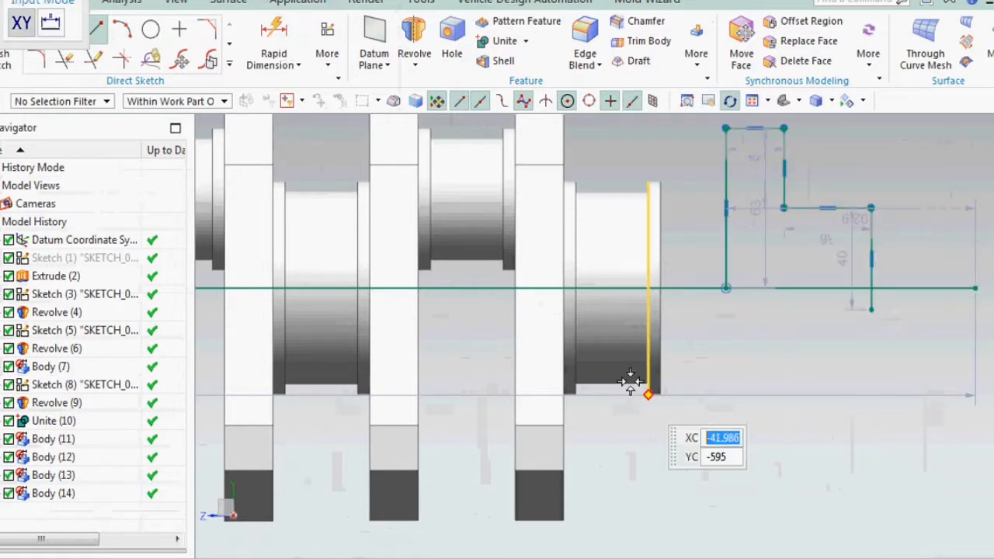
Trim the line ends that overhang the profile's outer corner on the axis.
key("ctrl+q")
left_click(66, 60)
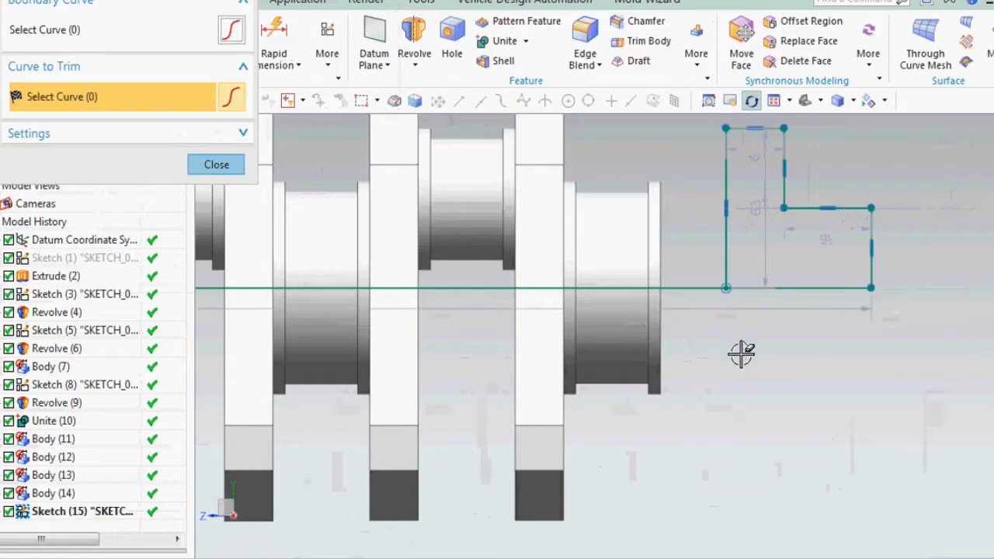
key("Escape")
Set the profile's taller step to 15 mm wide and 55 mm high from the axis.
double_click(840, 169)
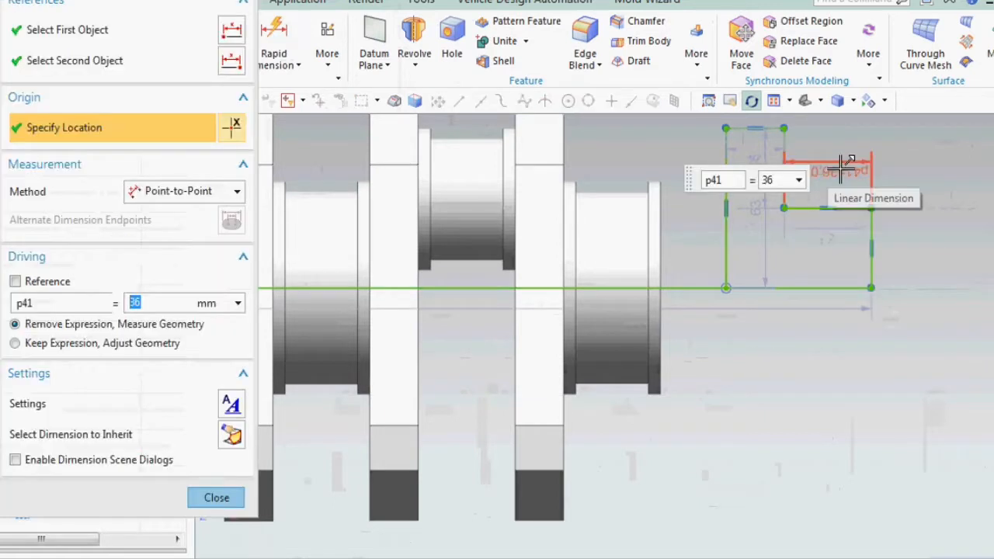
key("Escape")
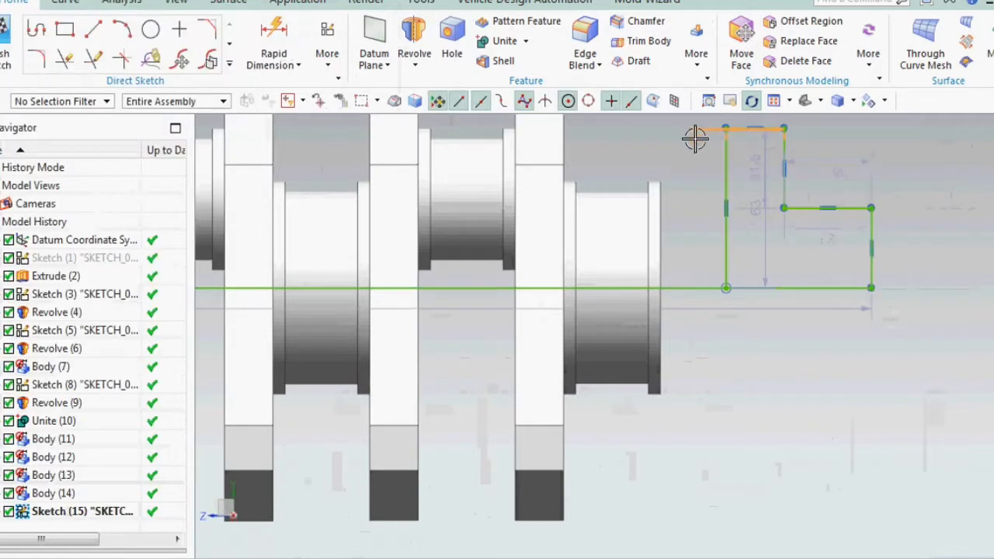
double_click(695, 138)
type("15")
key("Return")
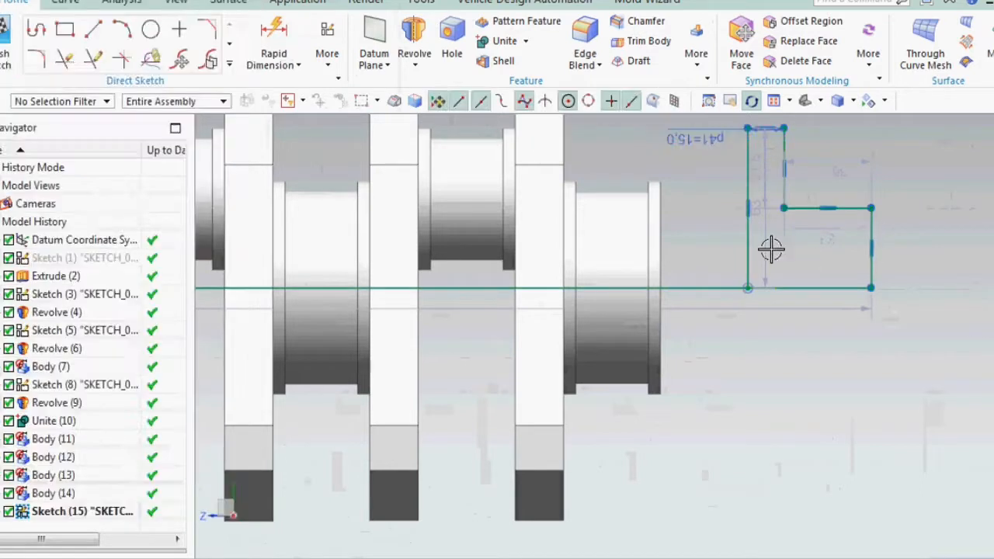
double_click(699, 219)
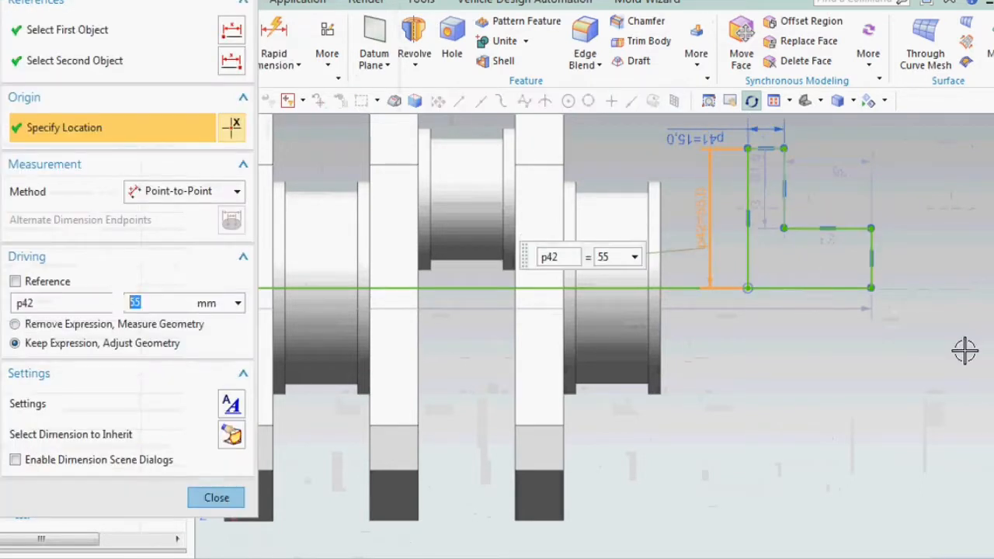
key("Return")
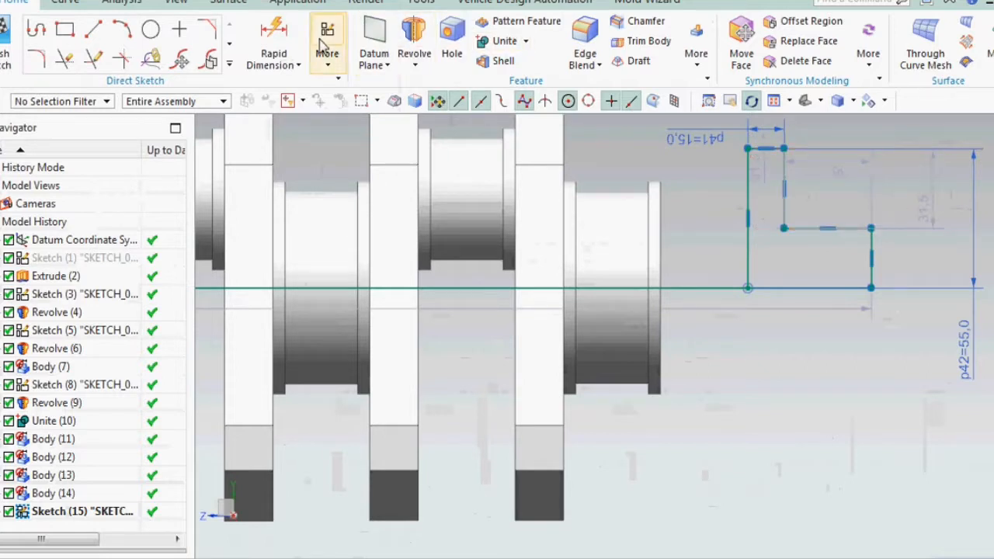
Dimension the profile's lower step 30 mm high from the axis.
left_click(273, 42)
left_click(871, 256)
left_click(936, 264)
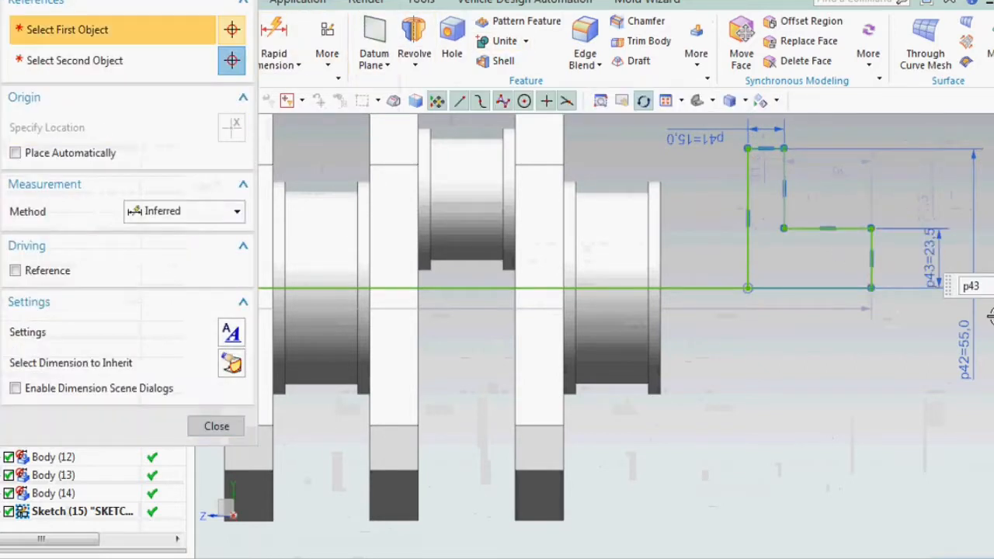
left_click(838, 308)
key("Escape")
Dimension the overall width of the stepped profile along the axis at 25 mm.
left_click(745, 252)
key("d")
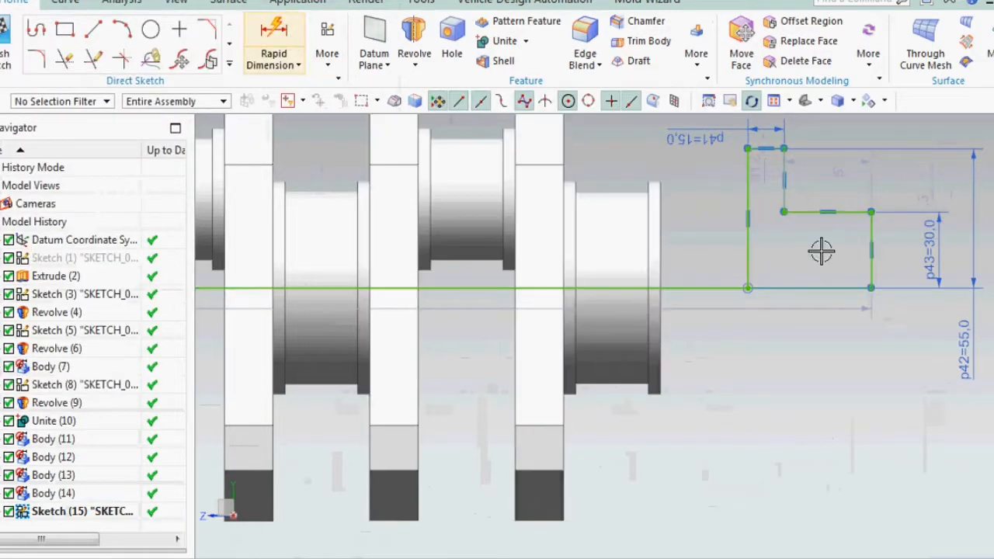
left_click(804, 332)
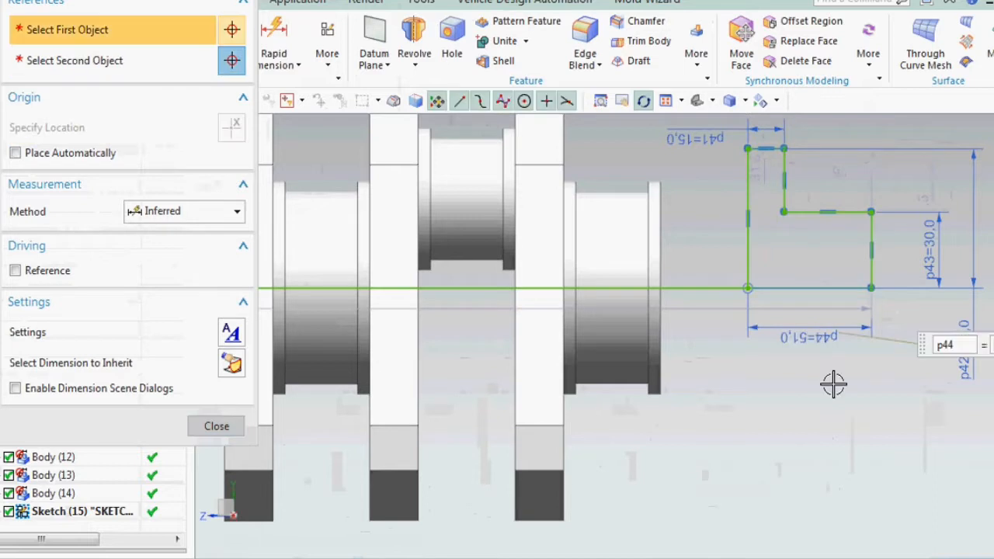
type("25")
key("Return")
key("Escape")
Set the distance between the profile's tall edge and the end face of the last flanged shaft to 0 mm.
key("d")
left_click(810, 245)
left_click(661, 197)
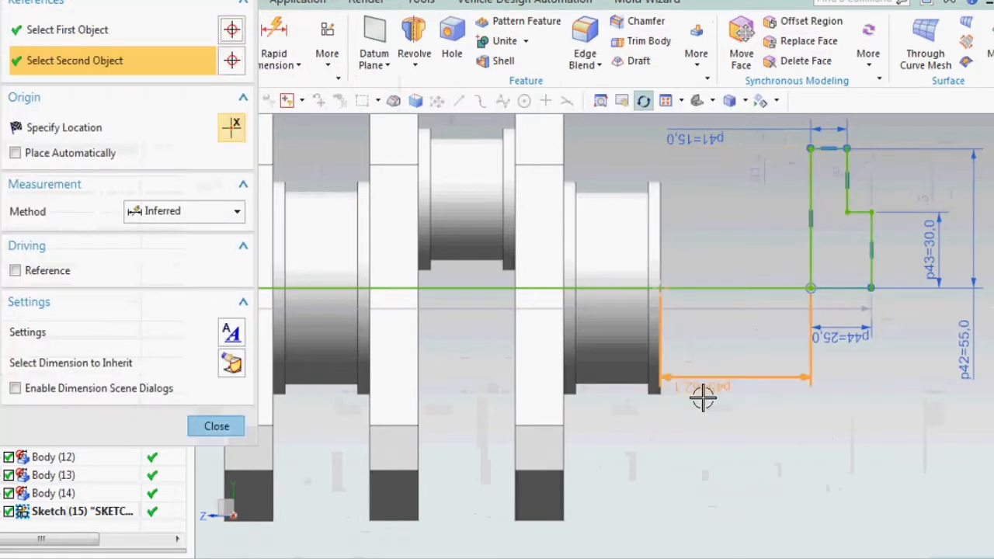
left_click(705, 402)
type("0")
key("Return")
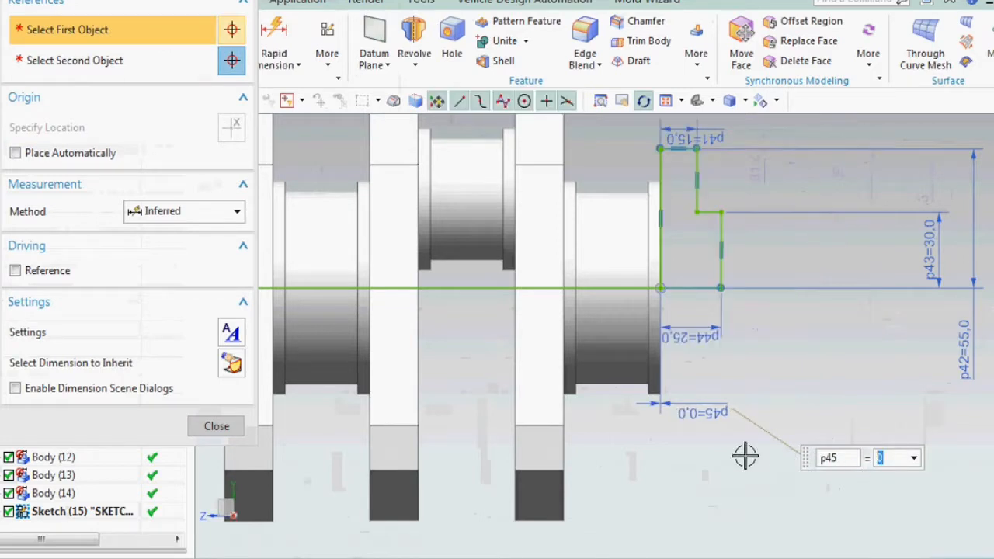
key("Escape")
Trim the axis line outside the stepped profile and finish the sketch.
key("t")
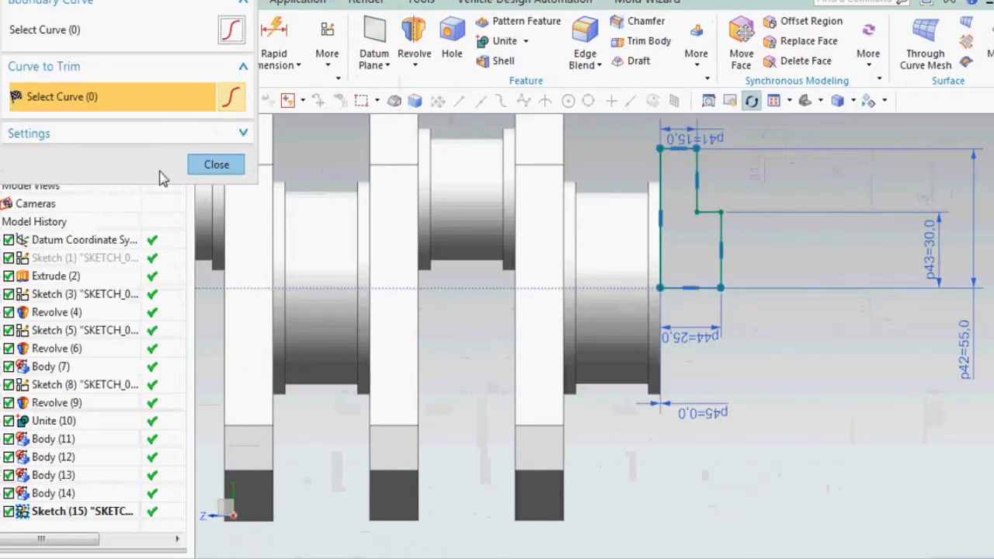
left_click(218, 162)
key("ctrl+q")
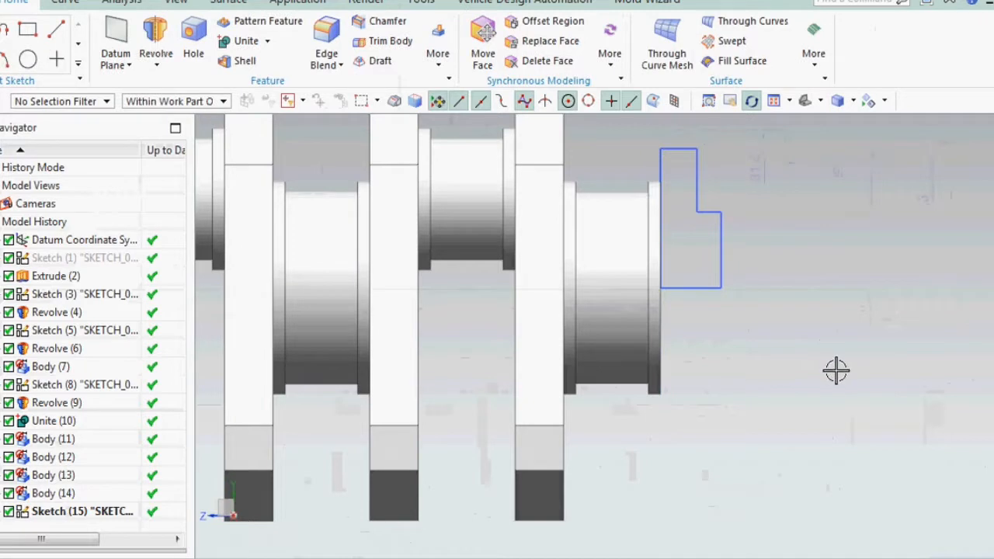
Revolve the stepped profile 360° about its edge on the shaft axis as a separate body.
left_click(166, 45)
left_click(699, 214)
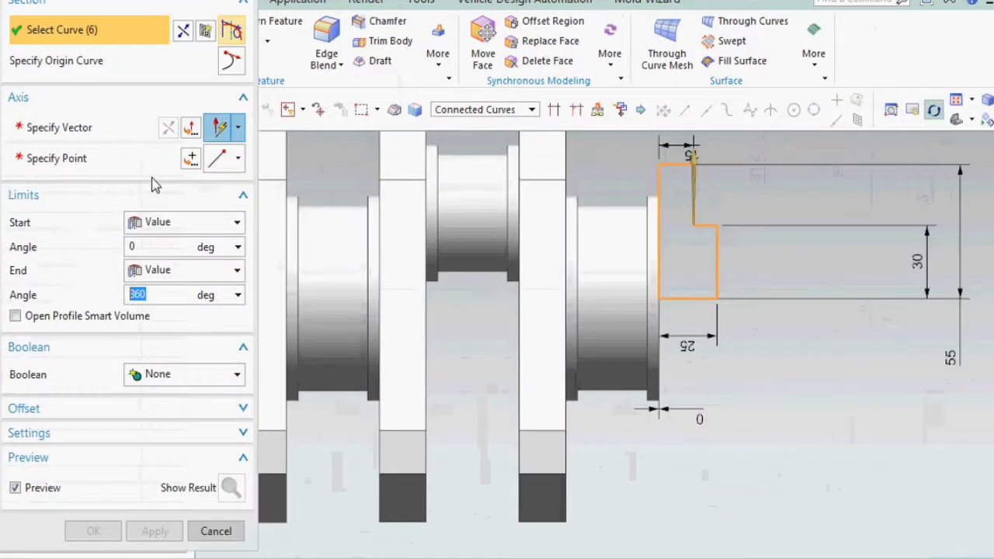
left_click(218, 159)
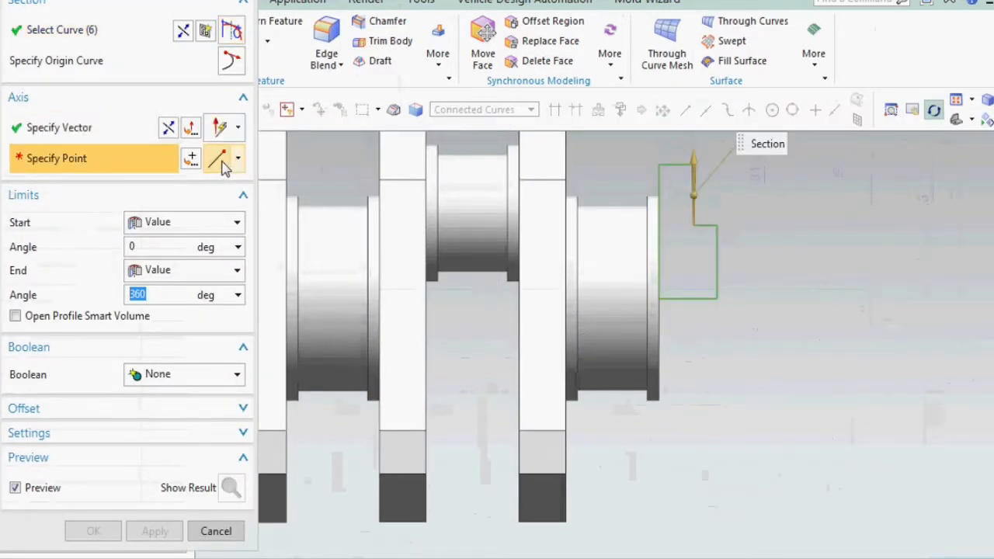
left_click(704, 296)
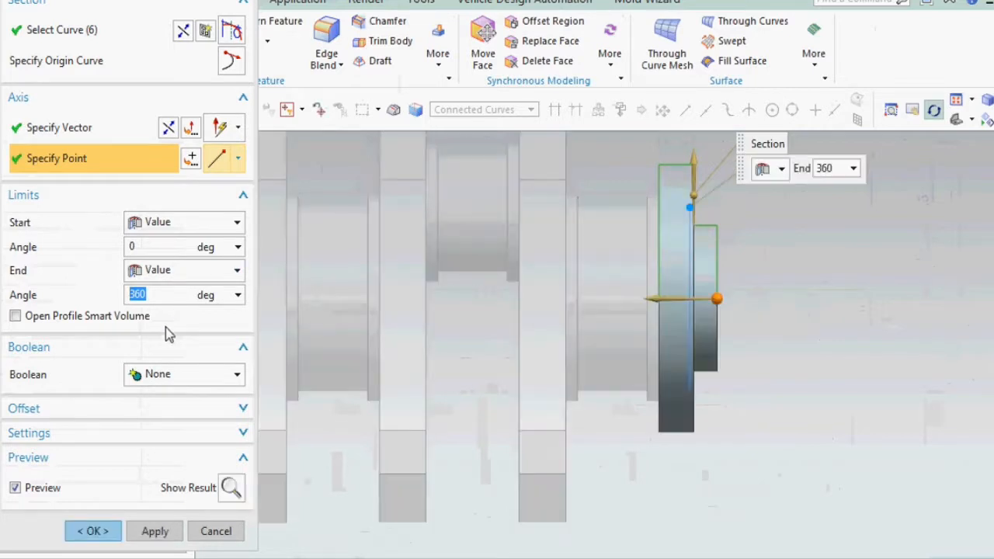
left_click(93, 532)
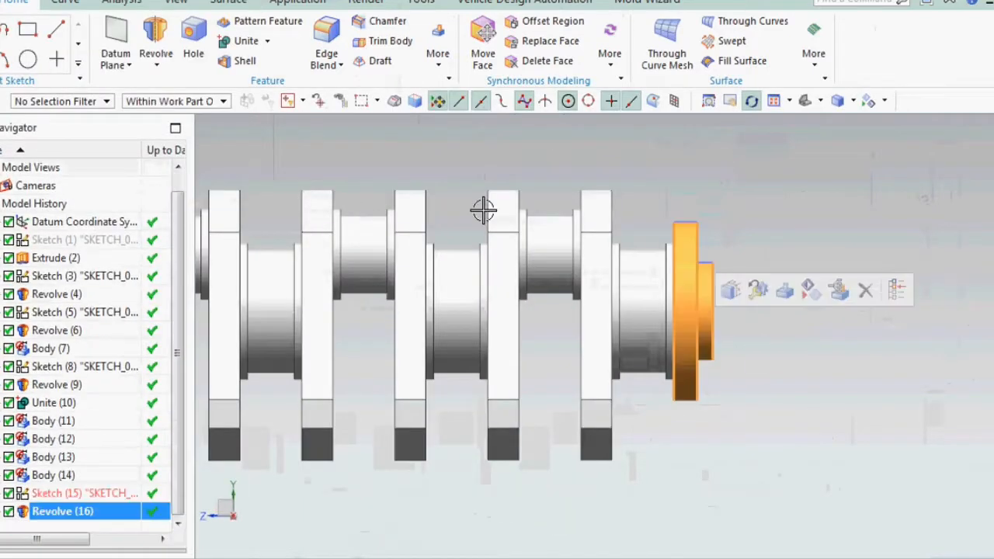
Color the revolved end flange Granite Gray.
left_click(190, 8)
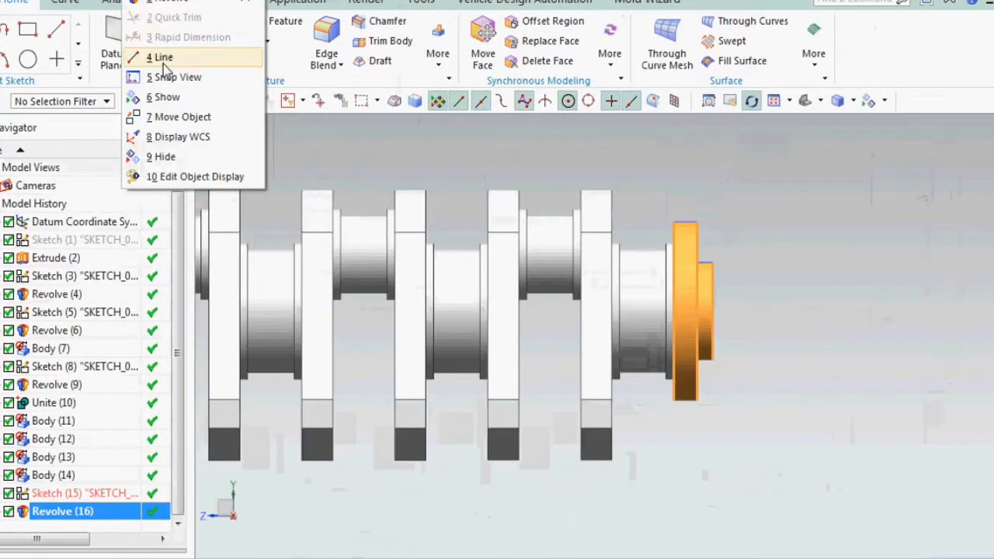
left_click(180, 177)
left_click(204, 80)
left_click(103, 92)
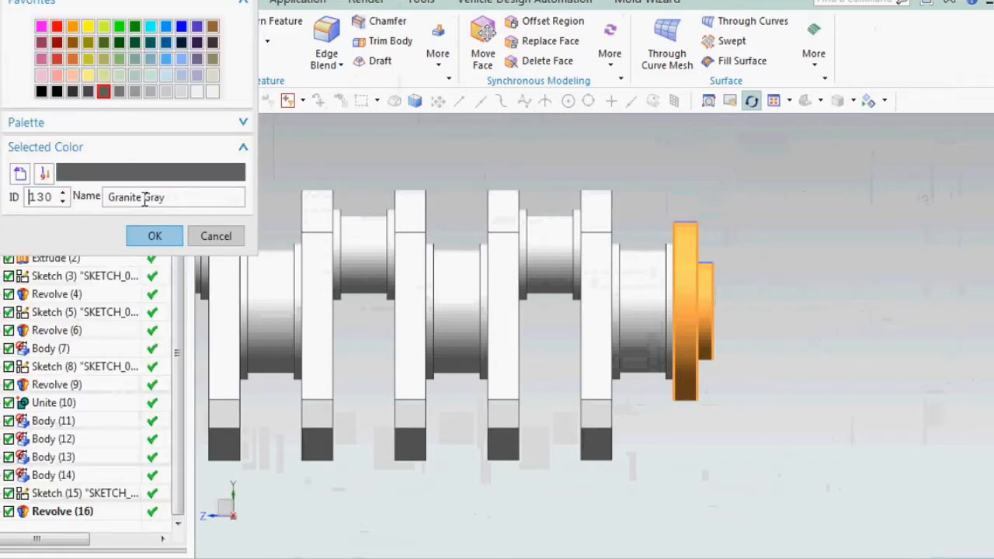
left_click(154, 236)
left_click(103, 482)
Hide the profile sketch of the new end flange.
scroll(779, 282, "down", 6)
scroll(767, 321, "up", 3)
scroll(819, 314, "down", 3)
scroll(817, 315, "up", 2)
mouse_move(811, 315)
middle_mouse_down()
mouse_move(776, 317)
mouse_move(831, 291)
middle_mouse_up()
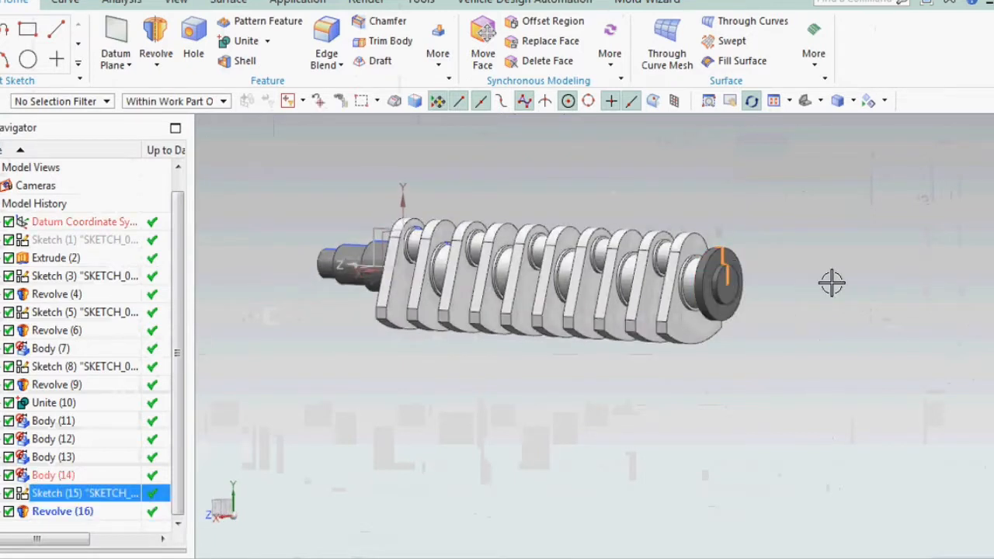
left_click(847, 246)
Hide the profile sketches of the first crank pin and the first flanged shaft.
middle_click_drag(622, 268, 542, 257)
scroll(462, 241, "up", 4)
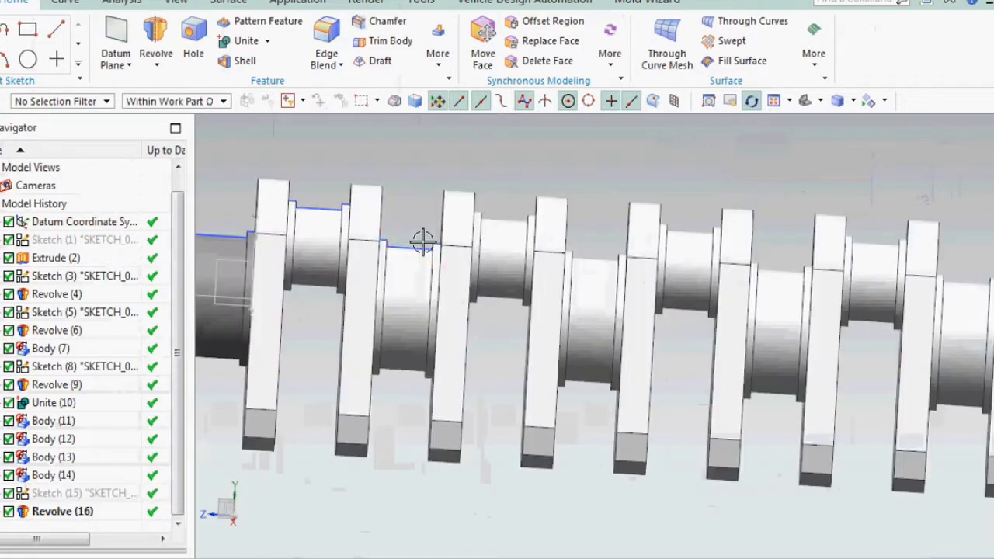
left_click(410, 244)
left_click(526, 215)
left_click(329, 205)
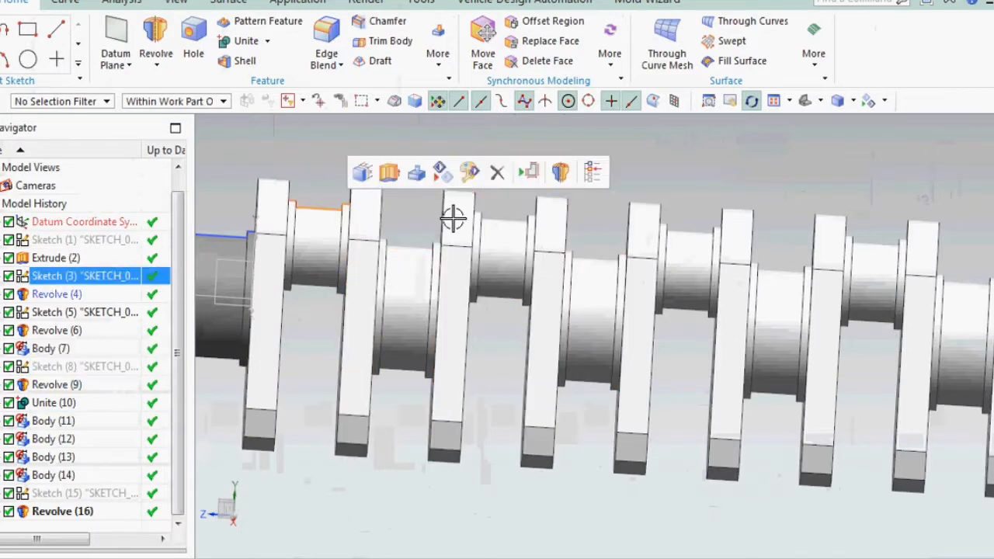
left_click(440, 172)
Hide the profile sketch of the stepped end shaft and the datum coordinate system.
scroll(304, 222, "down", 3)
scroll(344, 231, "up", 3)
left_click(344, 231)
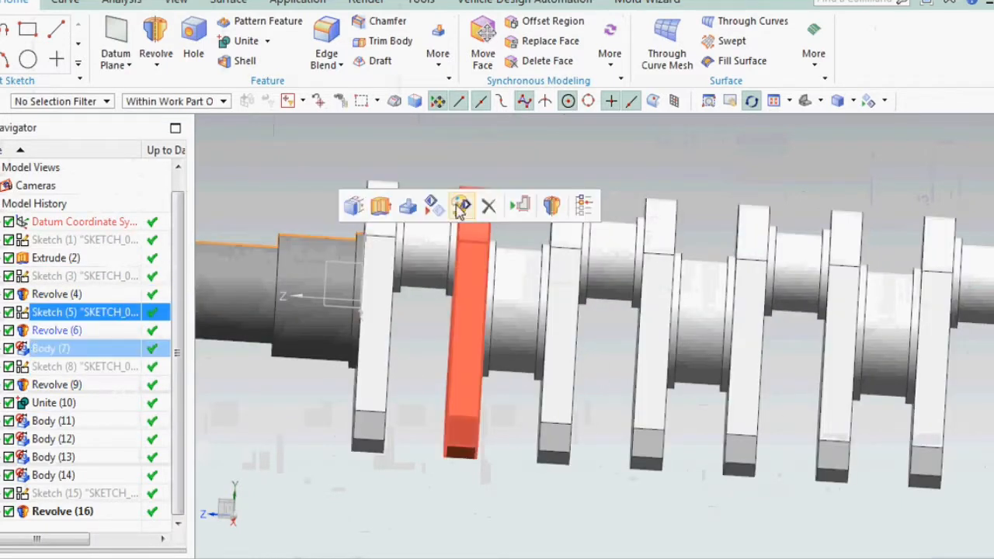
left_click(433, 205)
left_click(322, 286)
left_click(435, 256)
Switch the crankshaft view to a realistic rendering style with floor reflections.
scroll(631, 323, "down", 5)
middle_click_drag(631, 323, 395, 303)
left_click(393, 300)
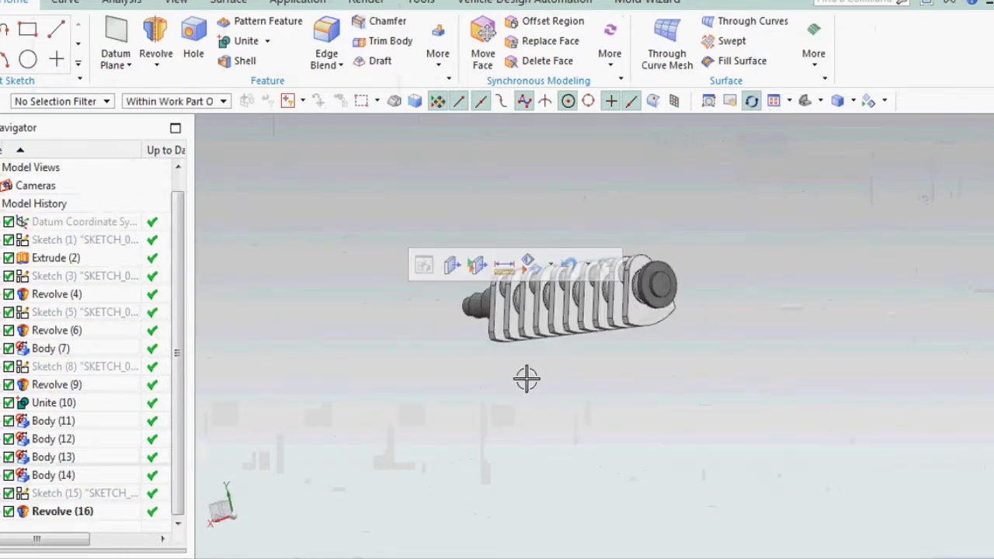
right_click(380, 337)
mouse_move(419, 178)
left_click(606, 178)
middle_click_drag(559, 302, 621, 326)
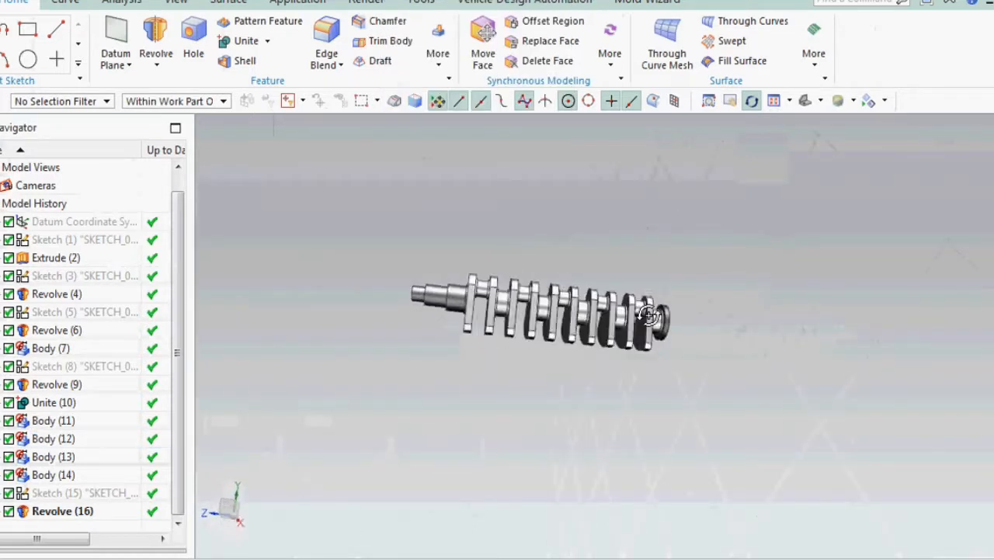
scroll(474, 309, "up", 5)
Color the stepped end shaft a muted olive yellow.
left_click(474, 309)
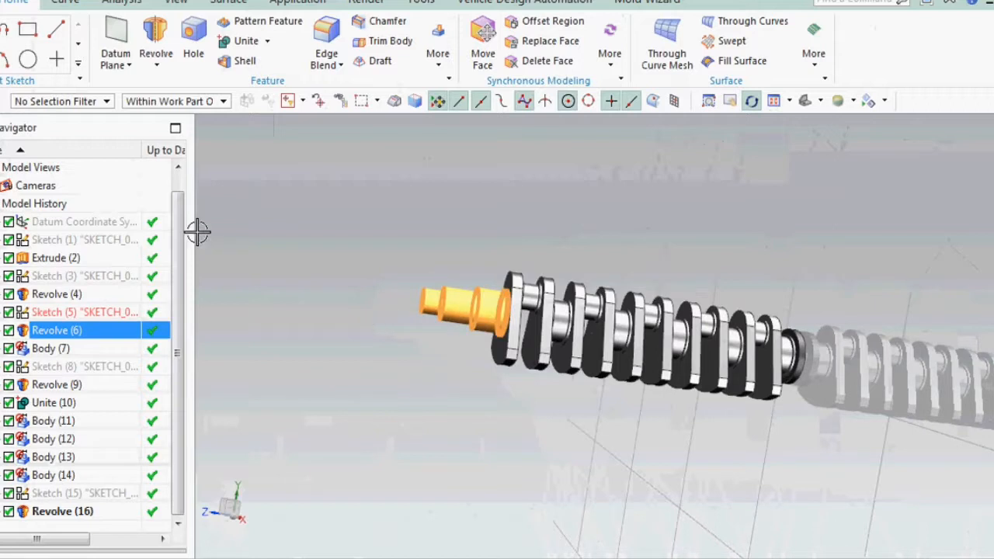
right_click(128, 6)
left_click(189, 36)
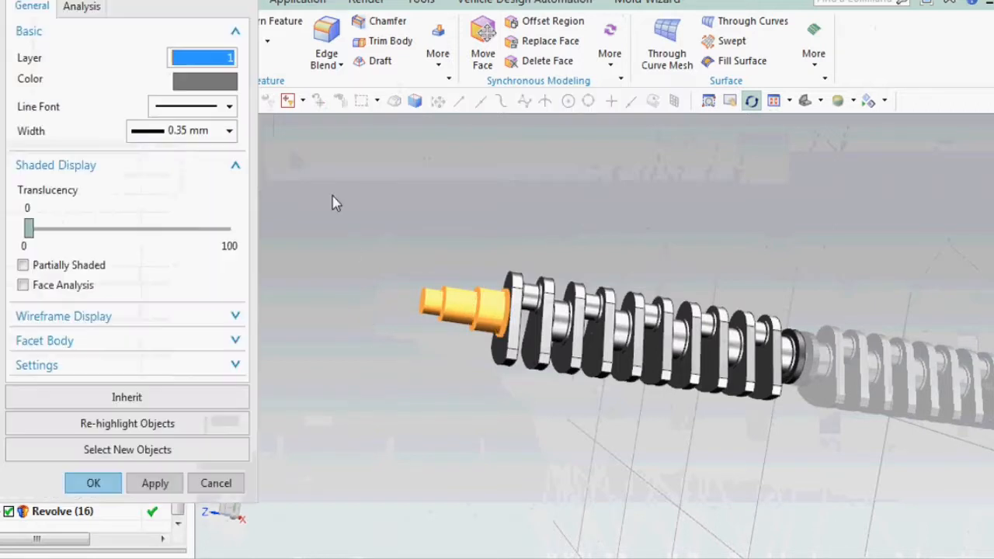
left_click(180, 84)
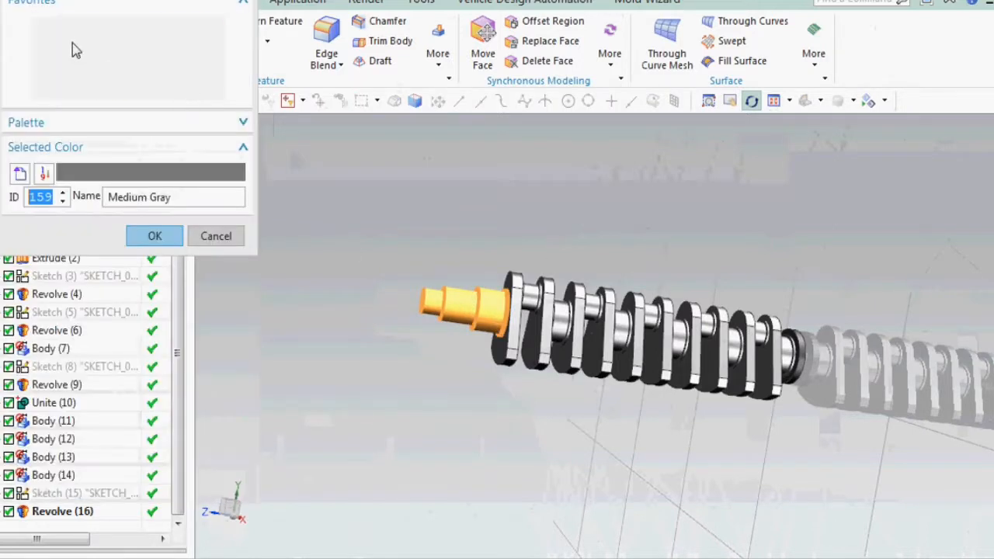
left_click(73, 27)
left_click(87, 58)
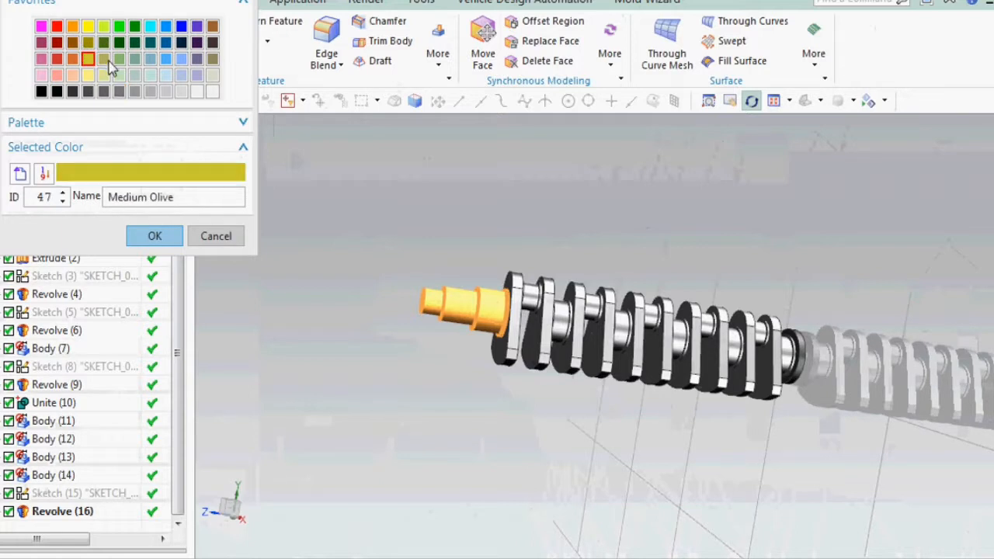
left_click(153, 234)
left_click(155, 485)
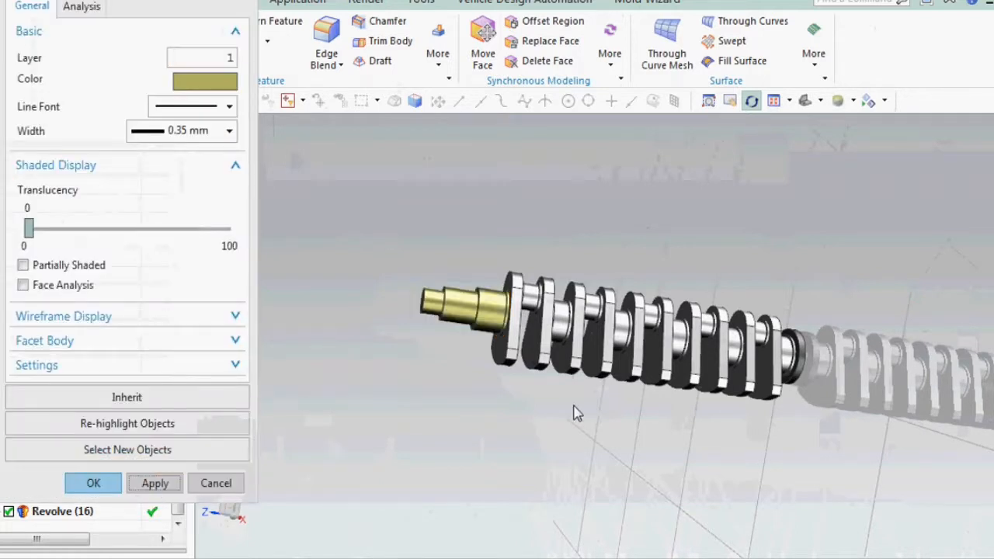
scroll(827, 340, "up", 5)
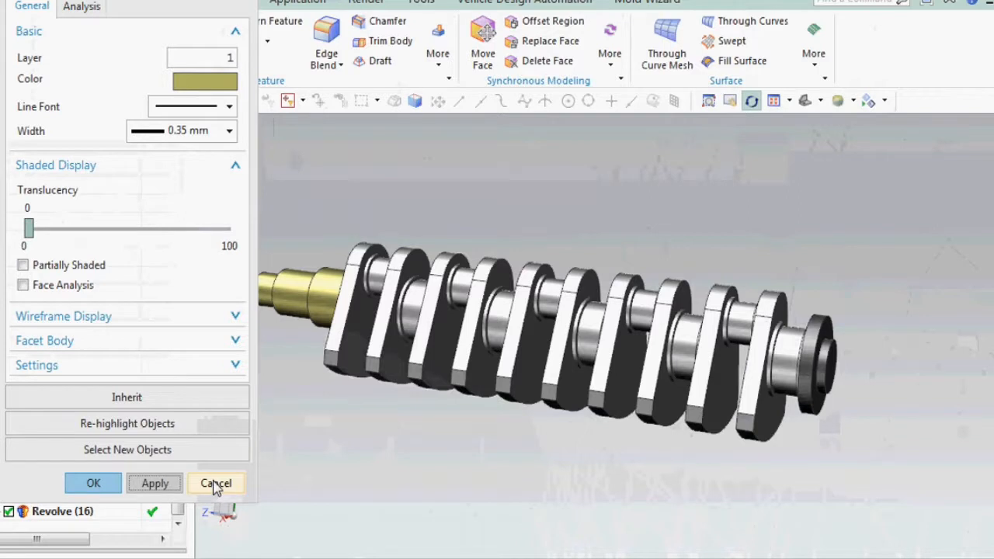
left_click(216, 484)
Color the end flange body a pale olive yellow.
key("ctrl+j")
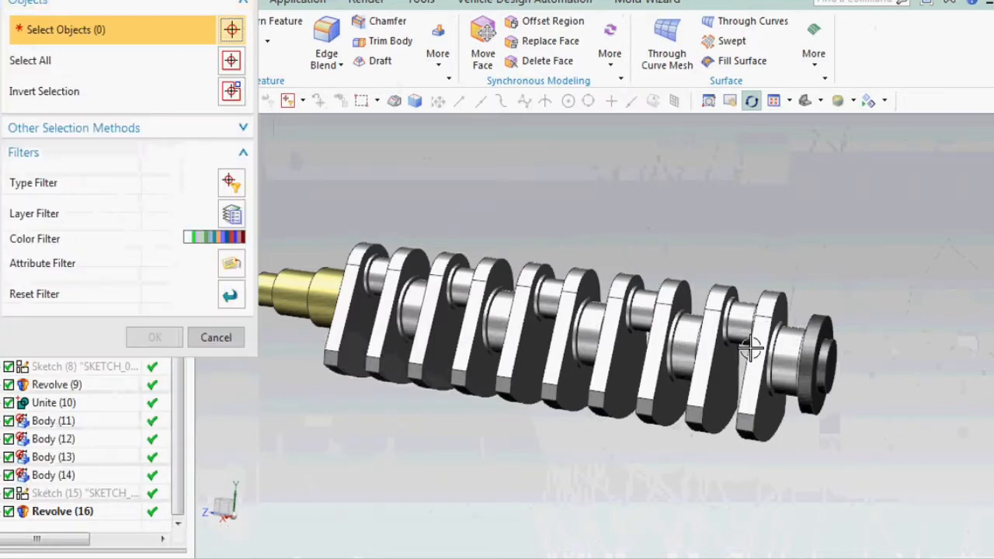
left_click(811, 358)
left_click(155, 337)
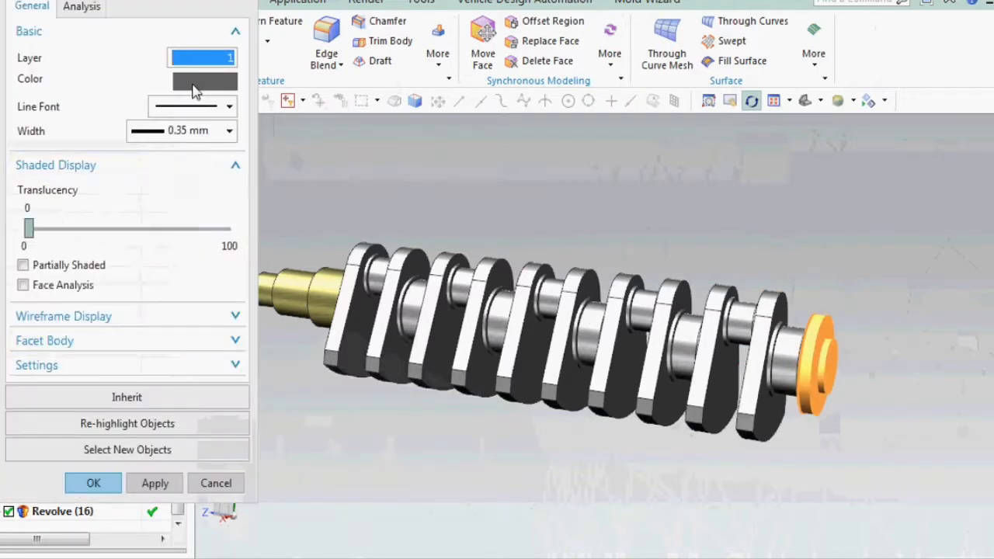
left_click(206, 82)
left_click(107, 76)
left_click(155, 236)
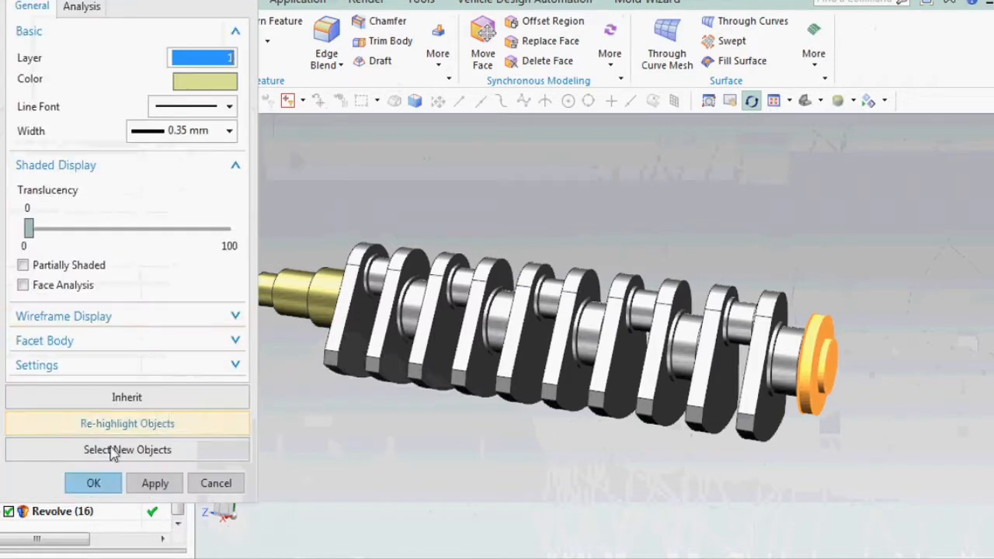
left_click(93, 482)
Examine the colored crankshaft from several angles and distances.
middle_click_drag(668, 229, 689, 246)
scroll(677, 249, "down", 3)
middle_click_drag(599, 284, 489, 267)
scroll(646, 279, "up", 4)
scroll(482, 213, "down", 4)
scroll(489, 265, "up", 3)
left_click(521, 212)
scroll(507, 210, "down", 2)
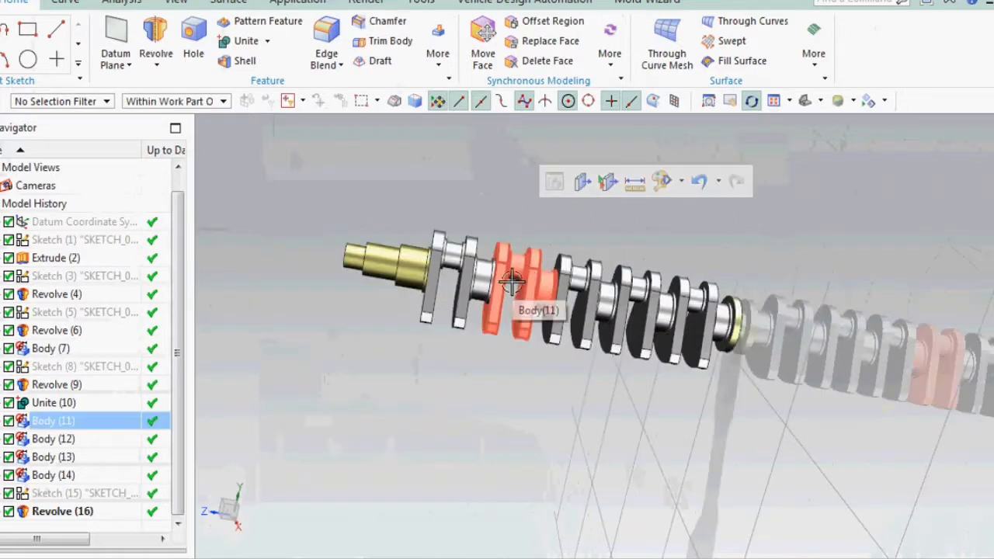
left_click(392, 191)
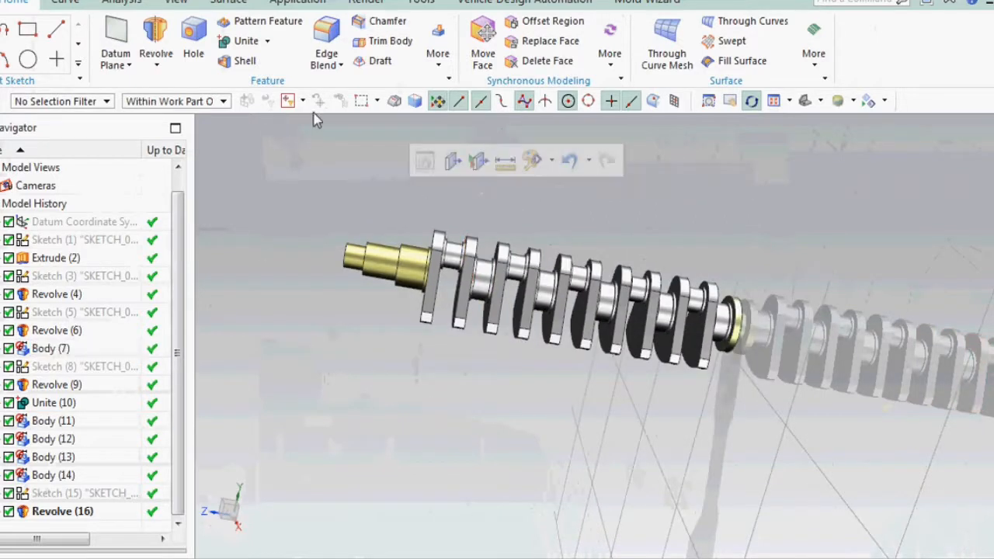
Set up a Move Object rotation of the second crank throw by angle about the Z-axis, moving the original.
left_click(505, 295)
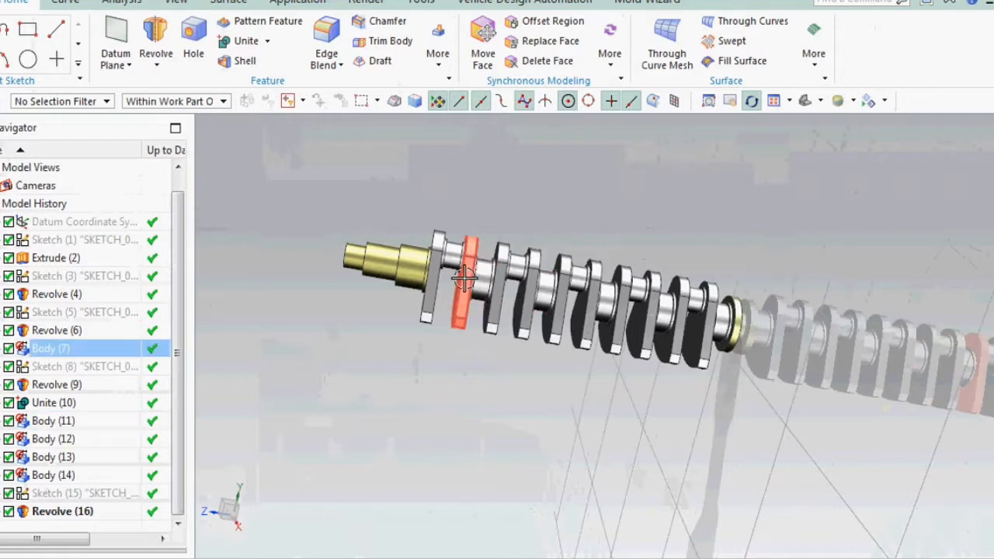
left_click(2, 101)
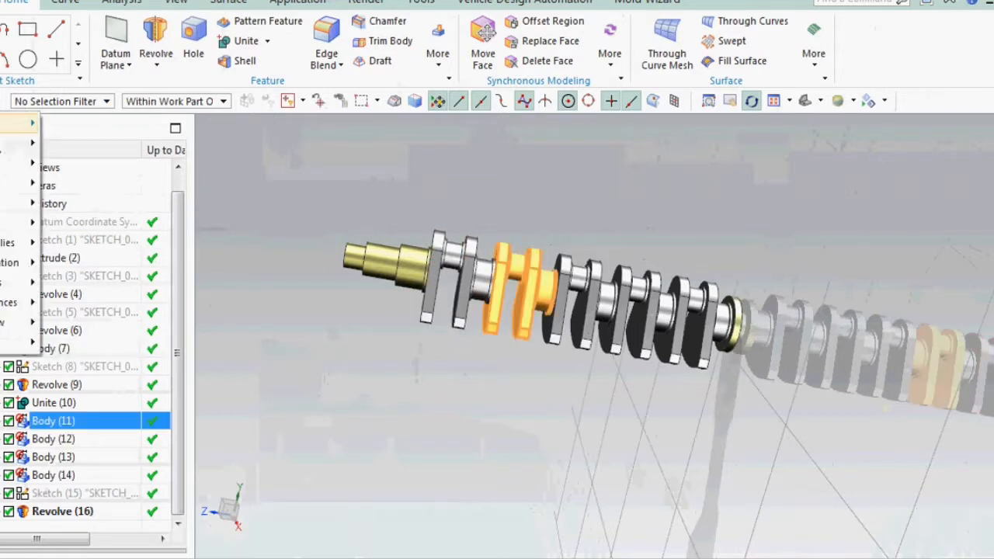
mouse_move(6, 183)
mouse_move(16, 143)
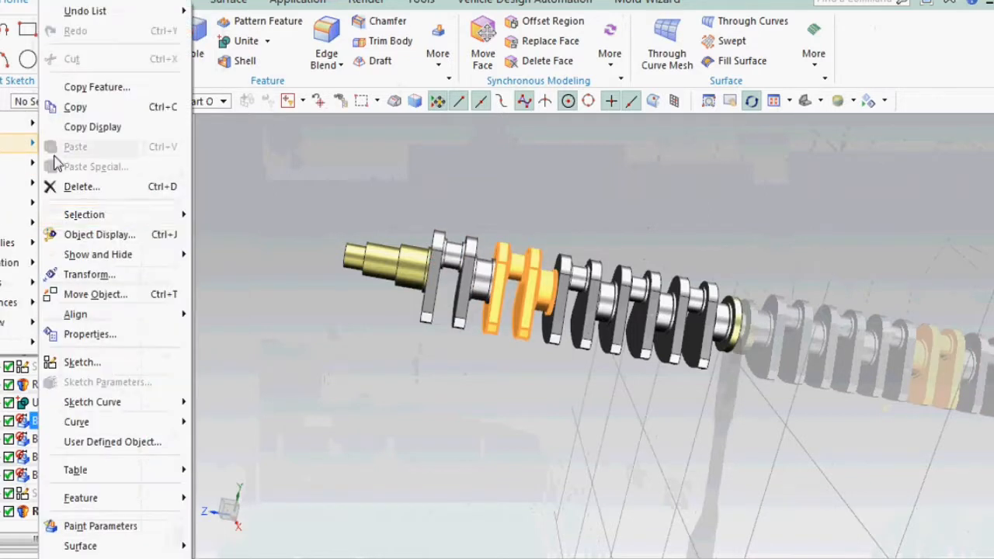
left_click(98, 299)
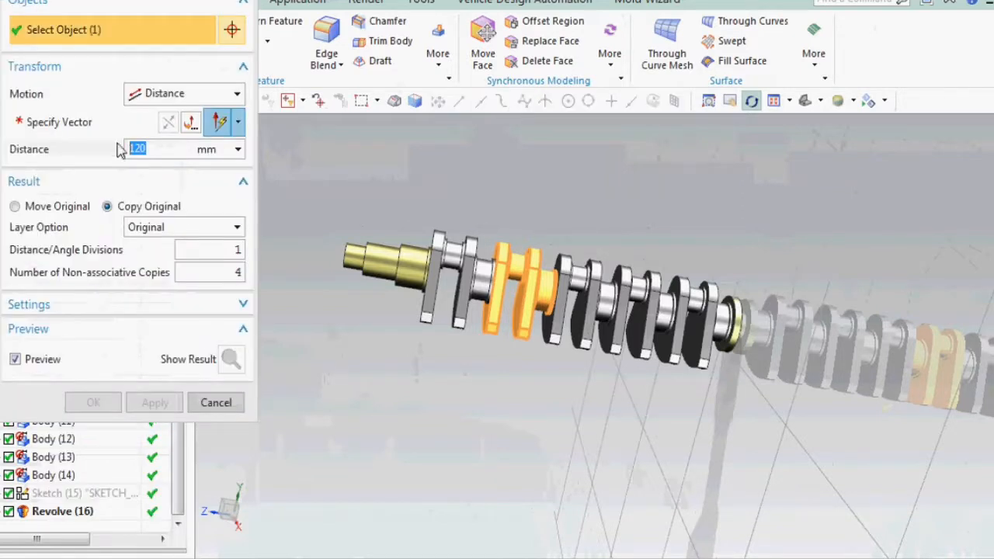
left_click(156, 94)
left_click(159, 133)
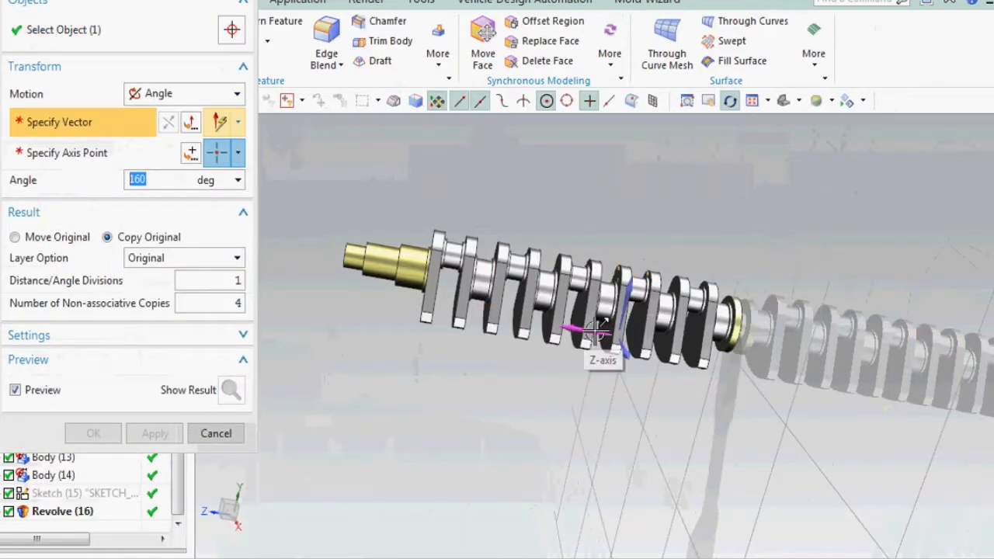
left_click(596, 332)
left_click(46, 239)
Place the rotation axis point on the shaft's centerline and rotate the second crank throw by 120 degrees.
left_click(190, 154)
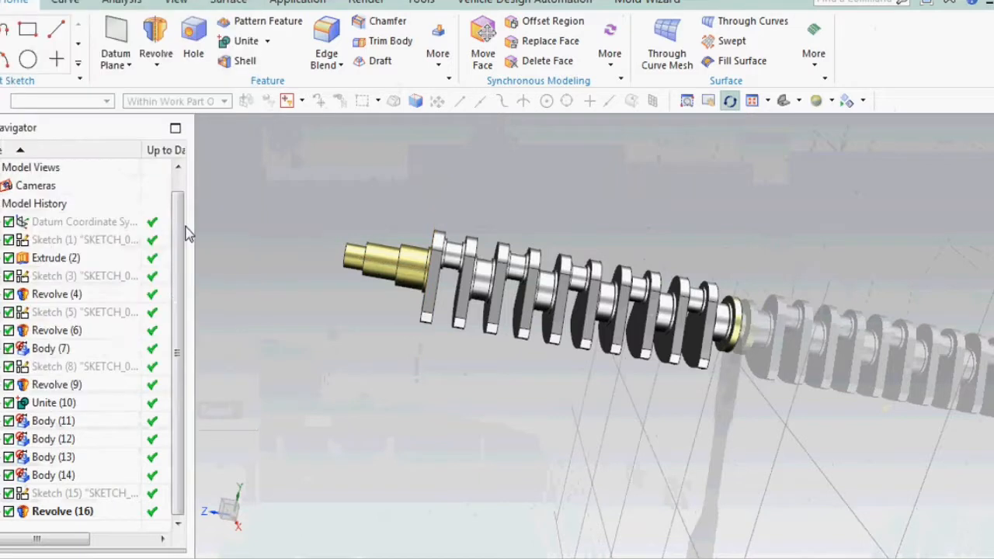
left_click(428, 266)
middle_click_drag(595, 266, 433, 354)
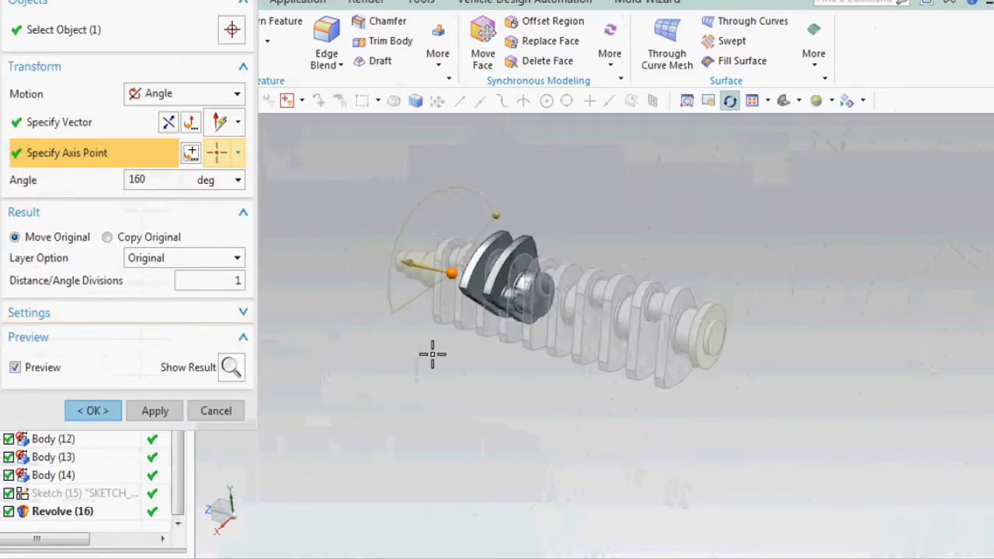
middle_click_drag(591, 330, 595, 342)
left_click_drag(171, 181, 82, 187)
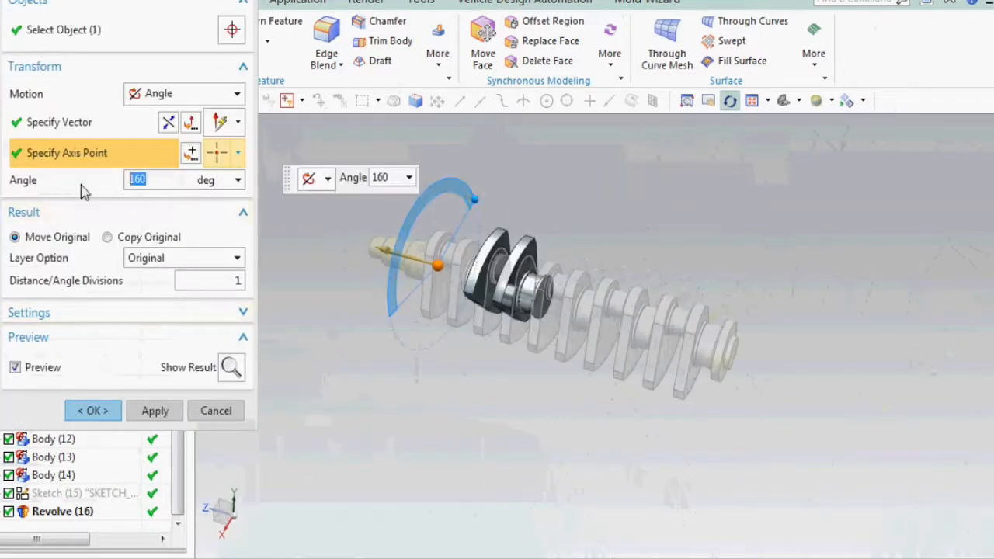
type("120")
left_click(154, 411)
middle_click_drag(614, 240, 599, 271)
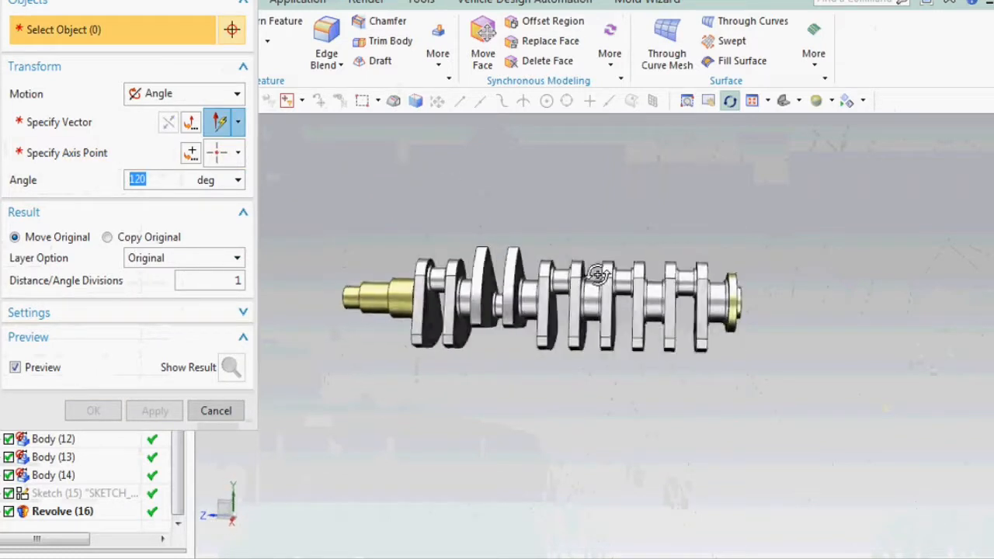
left_click(231, 412)
Rotate the third crank throw 240 degrees about the Z-axis, moving the original body.
middle_click_drag(526, 324, 557, 318)
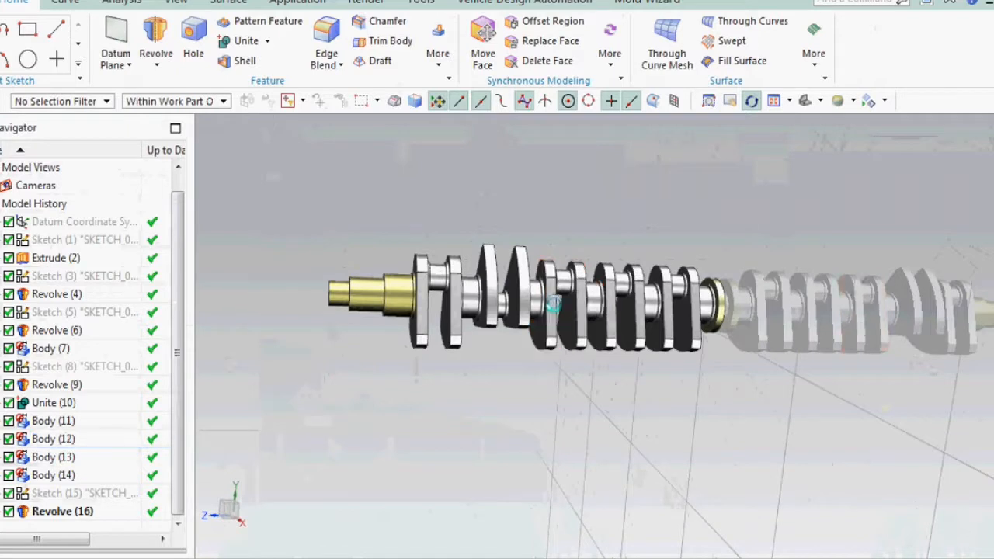
left_click(553, 306)
middle_click_drag(508, 402, 488, 407)
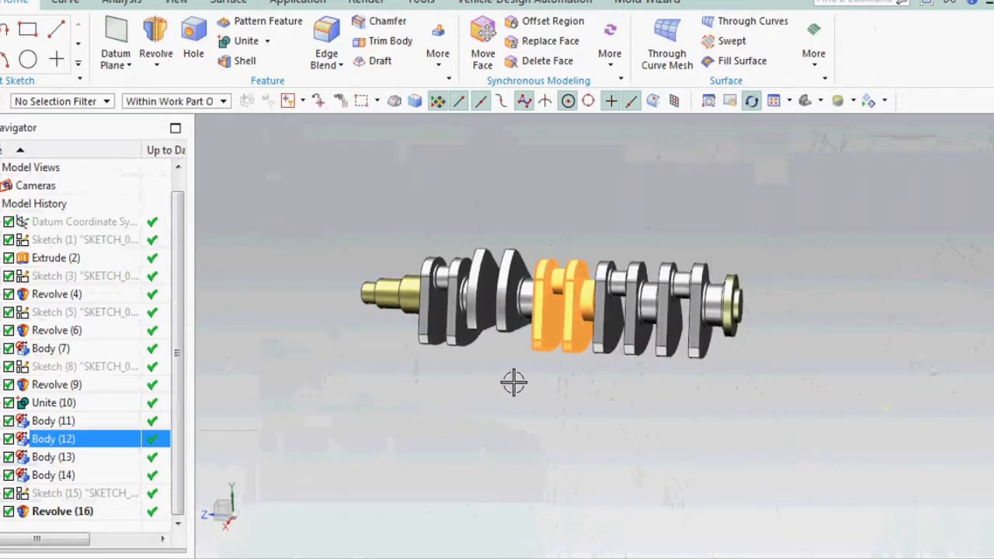
key("ctrl+t")
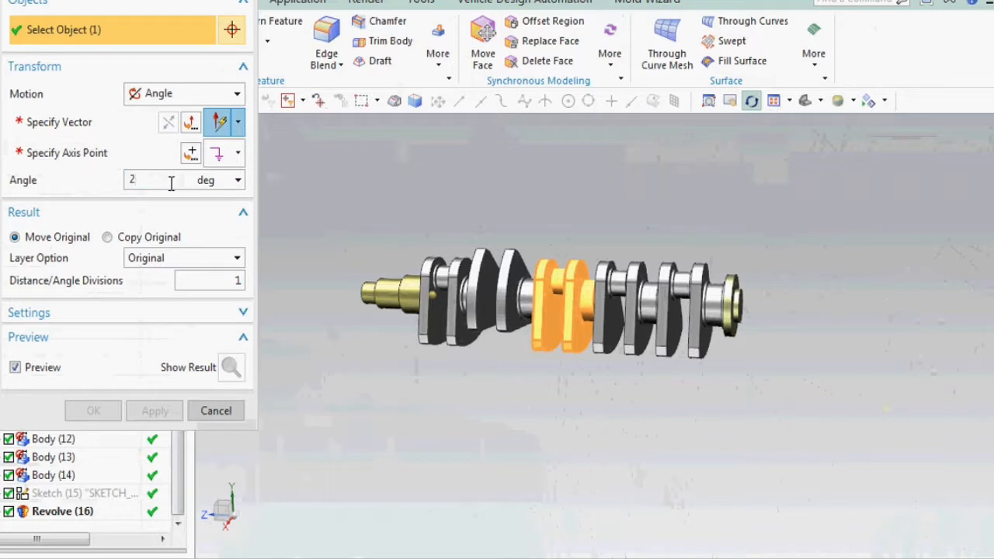
left_click(85, 123)
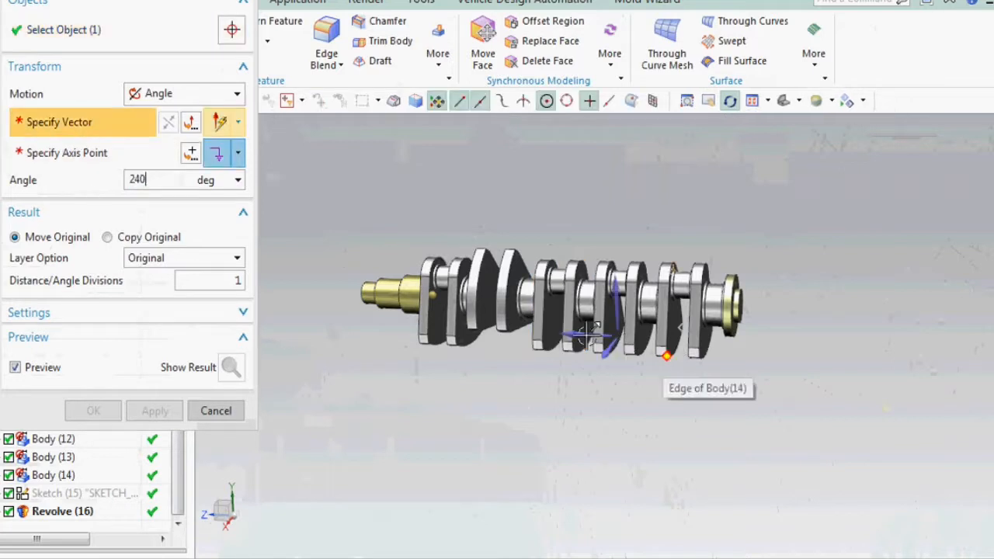
left_click(592, 327)
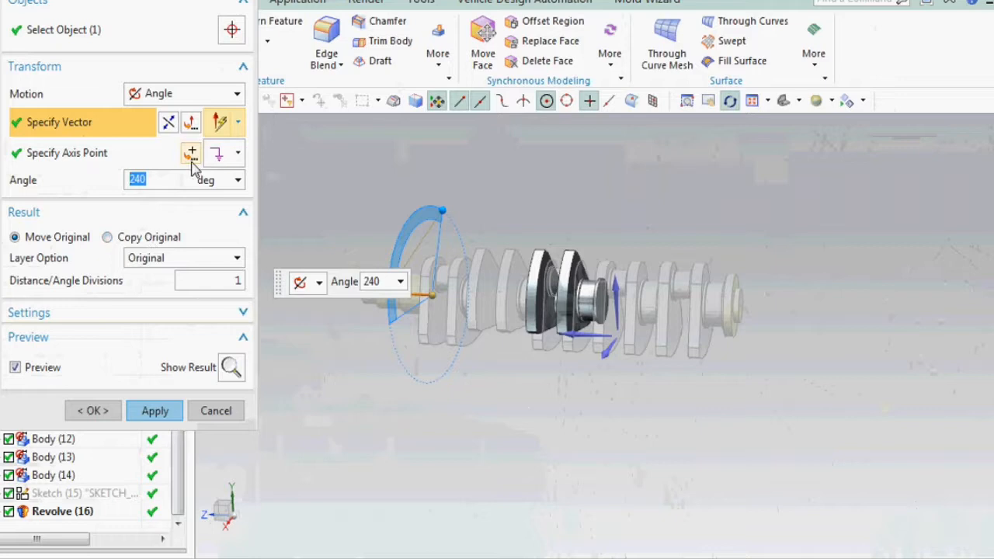
key("Return")
Rotate the fourth crank throw 40 degrees about the Z-axis, moving the original body.
middle_click_drag(683, 327, 651, 334)
left_click(588, 309)
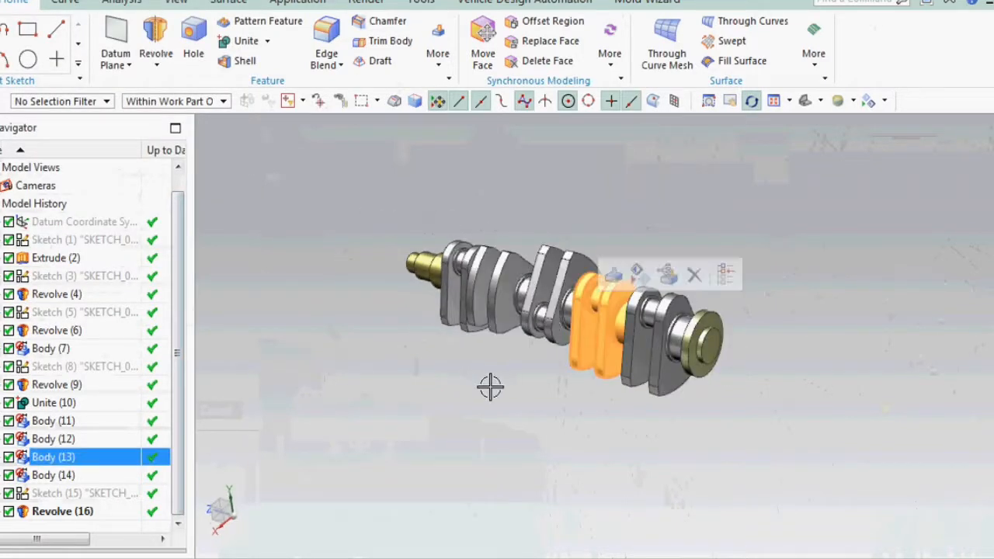
key("ctrl+t")
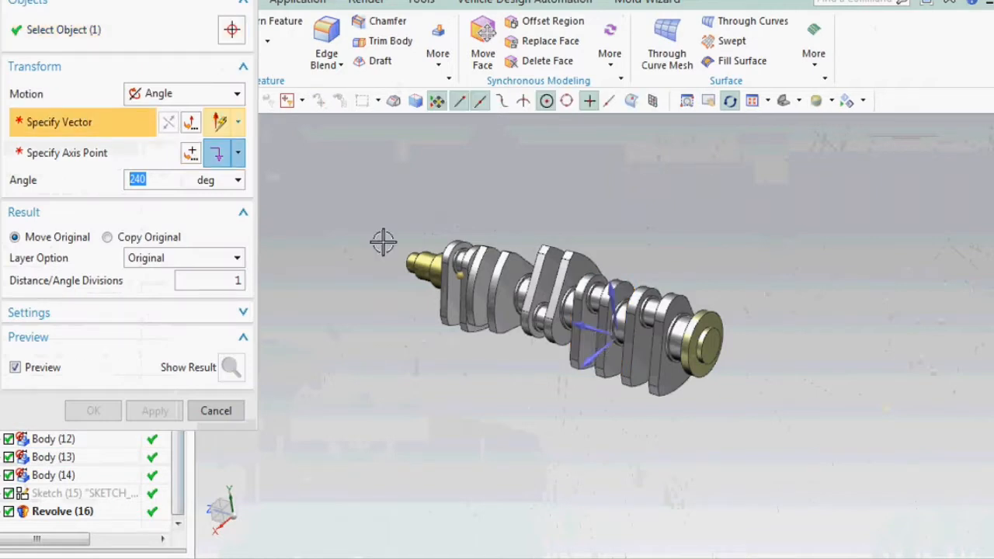
left_click(600, 333)
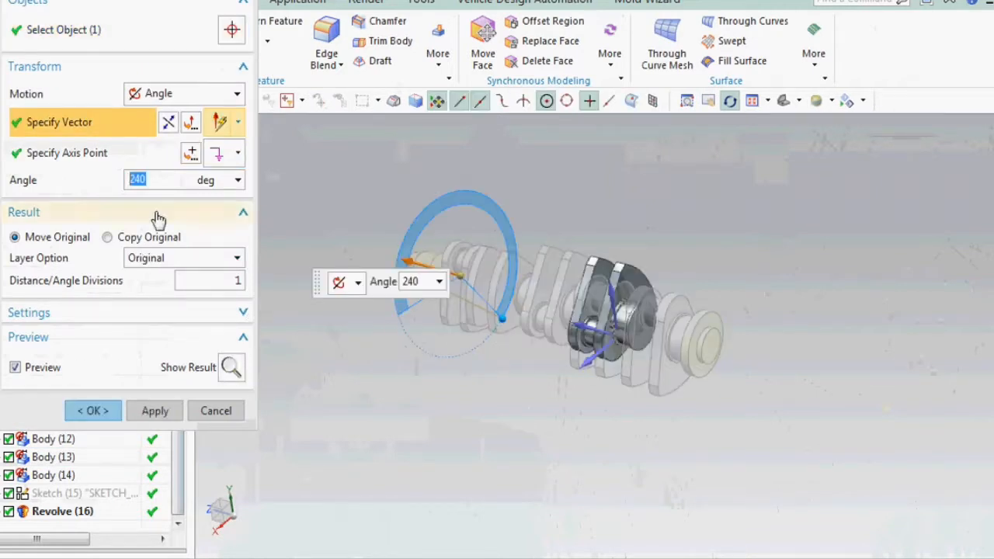
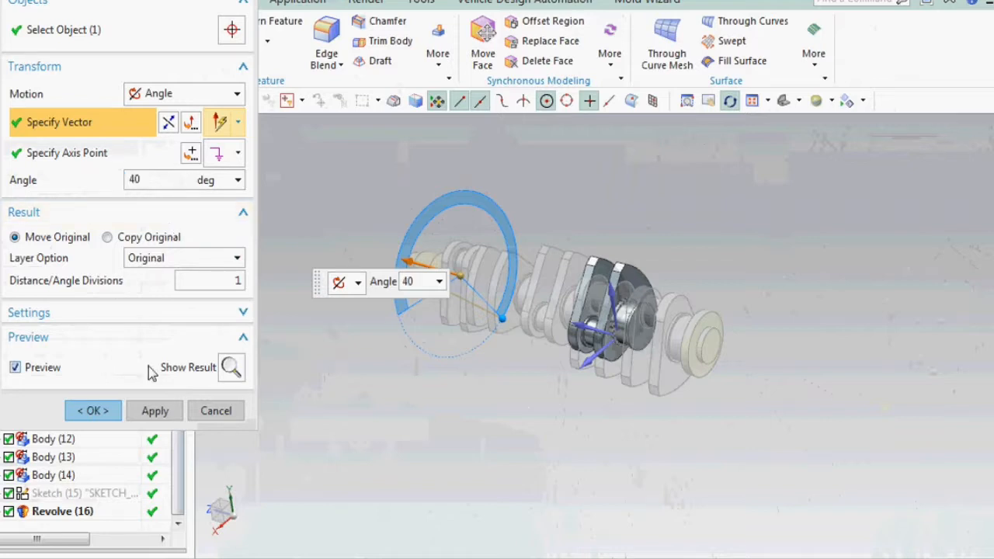
left_click(93, 411)
Rotate the last crank throw, beside the end flange, 120 degrees about the Z-axis.
middle_click_drag(613, 333, 579, 353)
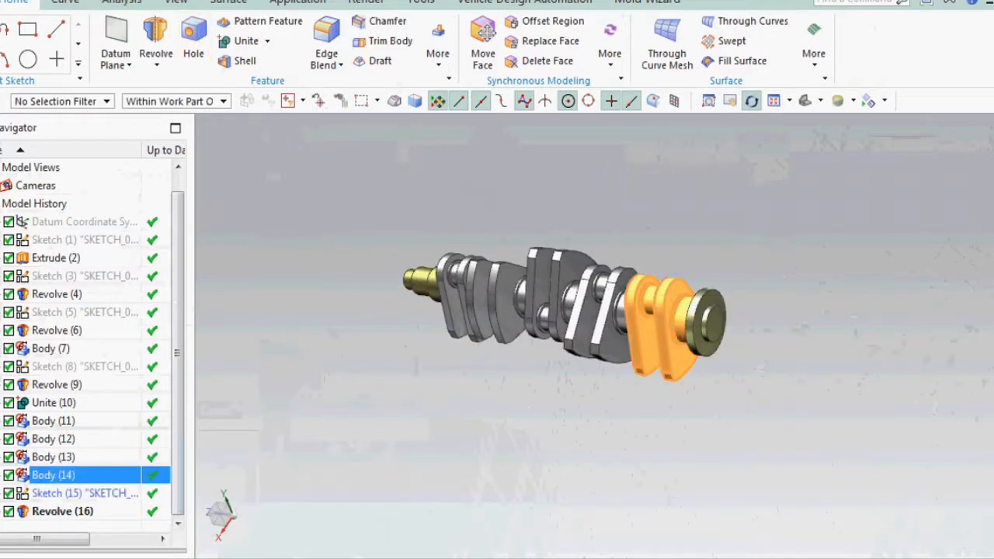
key("ctrl+t")
left_click(106, 130)
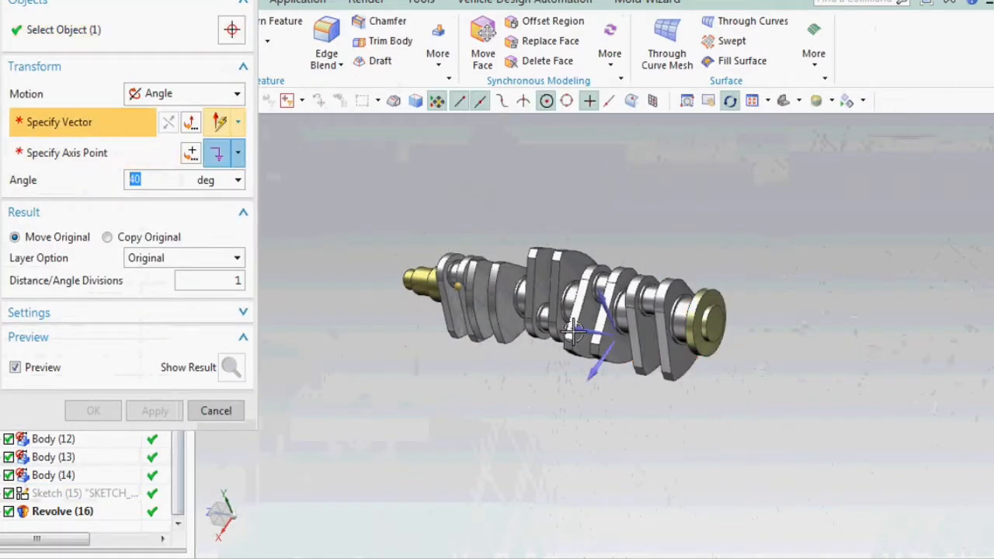
left_click(581, 331)
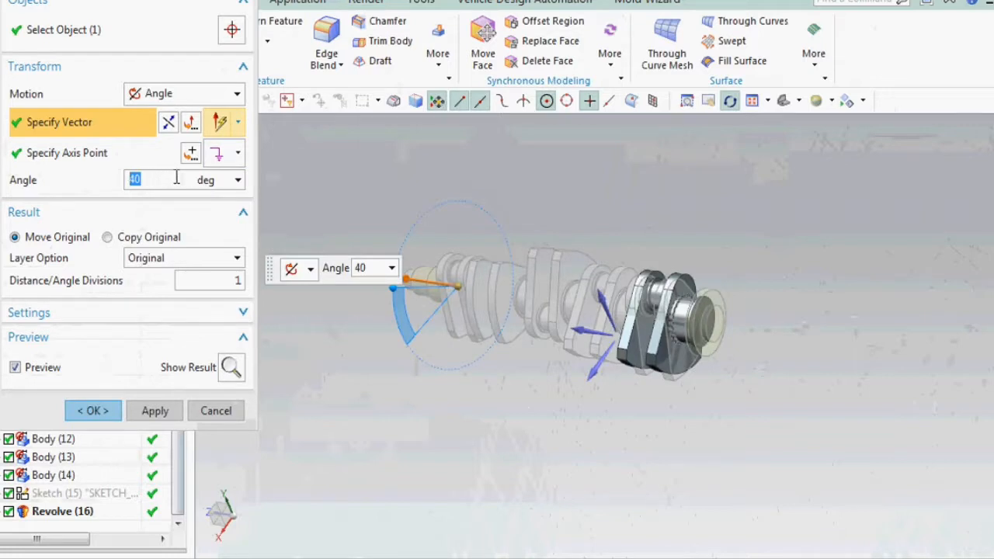
left_click(118, 406)
Rotate the third crank throw a further 30 degrees about the Z-axis, moving the original body.
middle_click_drag(660, 341, 609, 337)
scroll(618, 329, "down", 2)
scroll(608, 309, "up", 3)
double_click(608, 295)
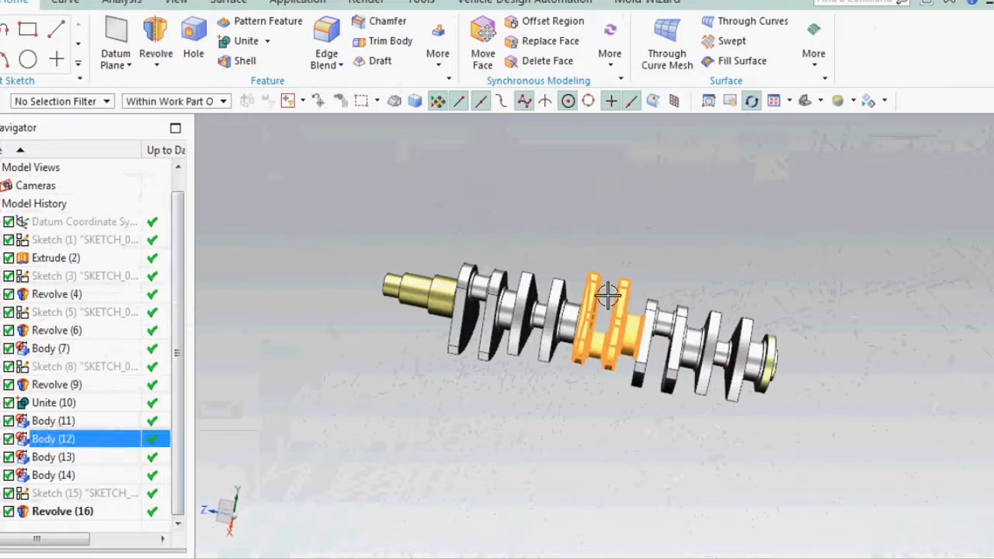
left_click(395, 503)
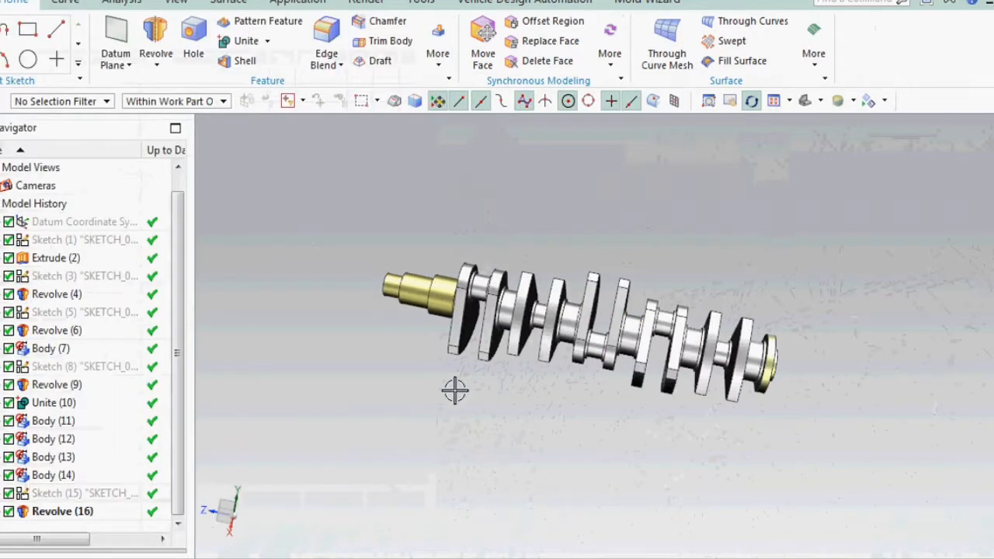
middle_click_drag(455, 391, 595, 337)
left_click(593, 337)
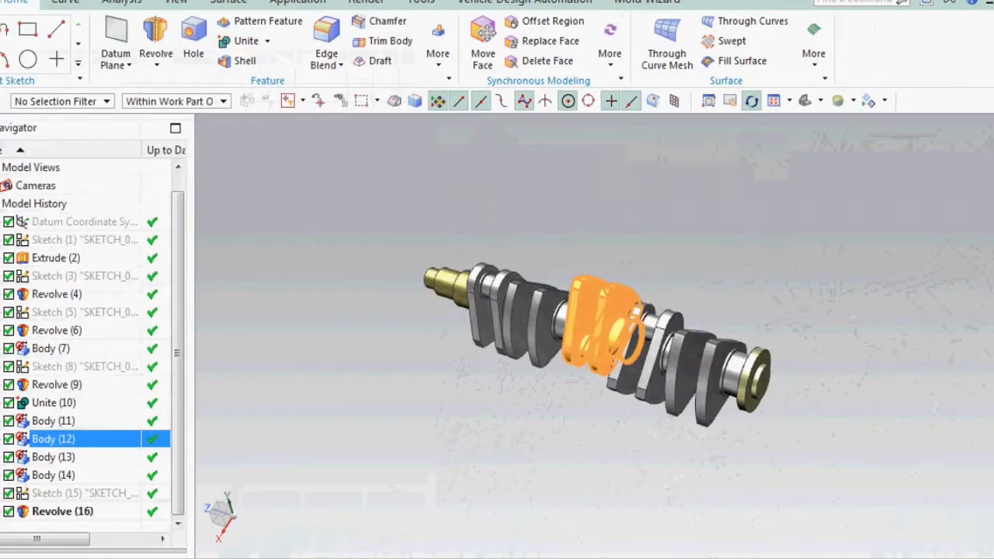
left_click(167, 2)
left_click(173, 18)
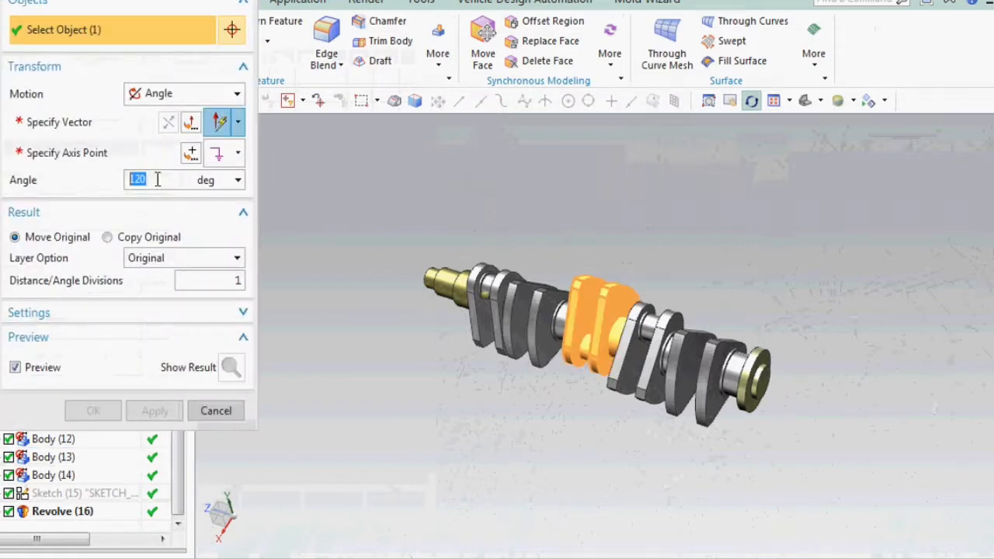
type("20")
left_click(128, 124)
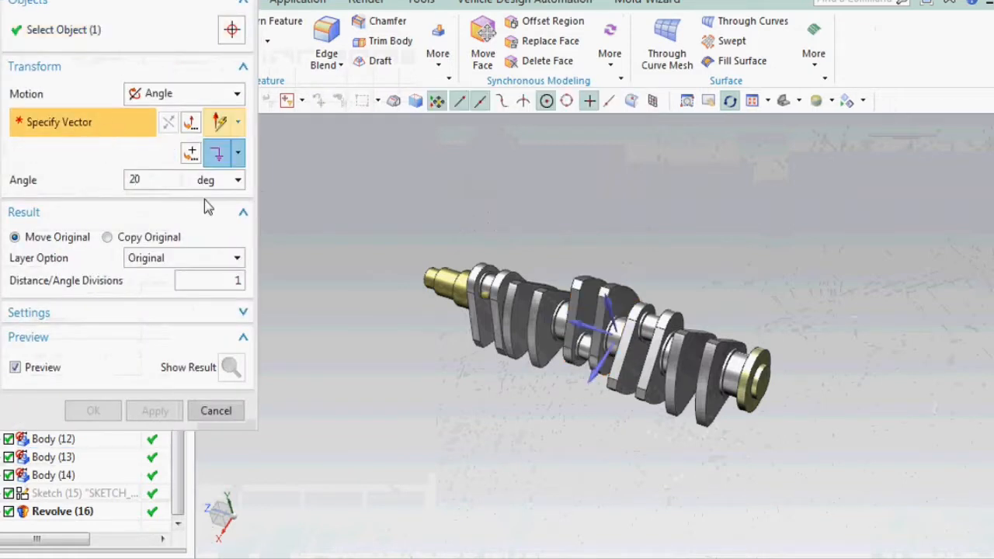
left_click(592, 321)
left_click(168, 125)
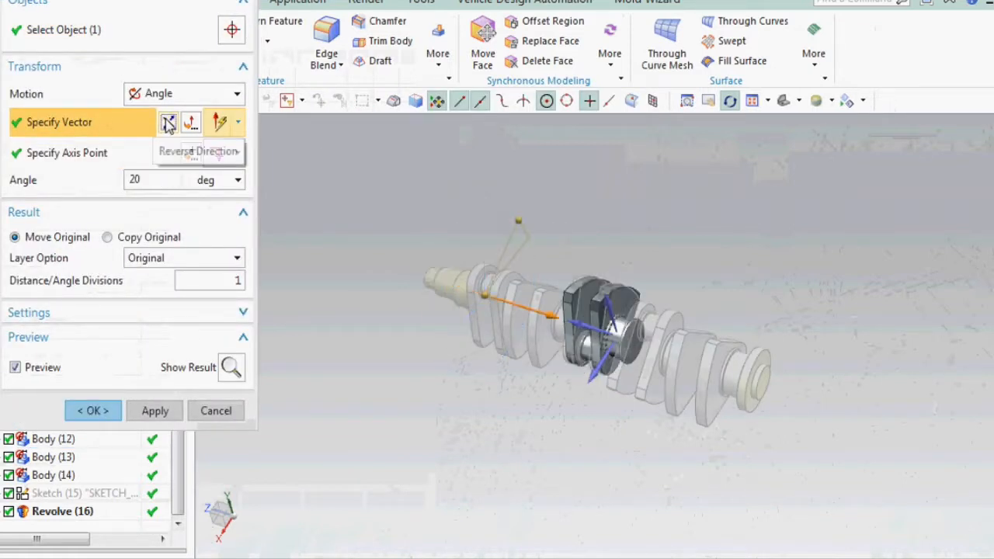
type("30")
left_click(168, 124)
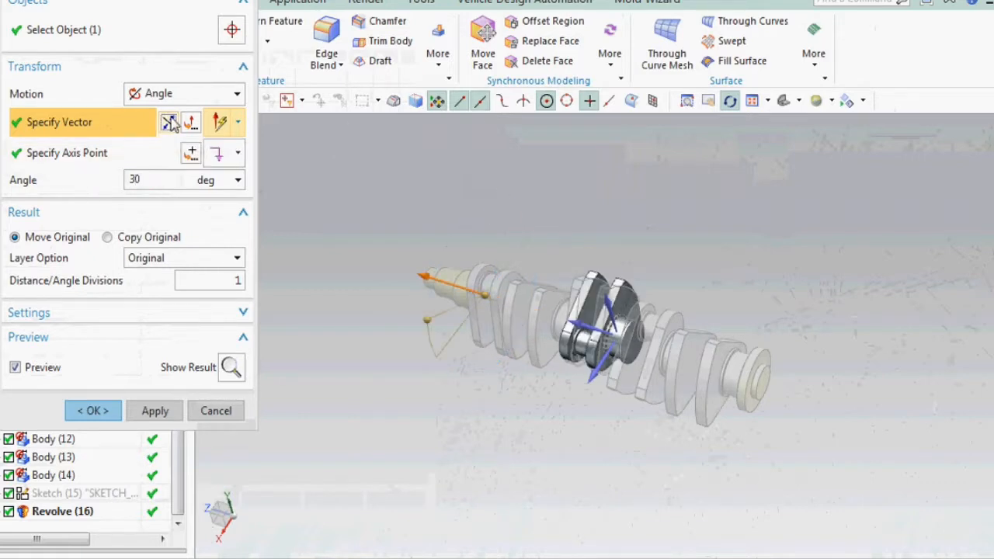
left_click(111, 413)
Switch the crankshaft from the realistic rendering style to a plain shaded display with edges.
middle_click_drag(588, 377, 644, 241)
right_click(709, 268)
middle_click_drag(722, 389, 718, 348)
Rotate the first crank throw, beside the stepped shaft end, 30 degrees about the Z-axis, moving the original body.
mouse_move(665, 376)
middle_mouse_down()
mouse_move(694, 318)
mouse_move(739, 298)
mouse_move(741, 329)
mouse_move(629, 344)
mouse_move(657, 394)
mouse_move(667, 378)
middle_mouse_up()
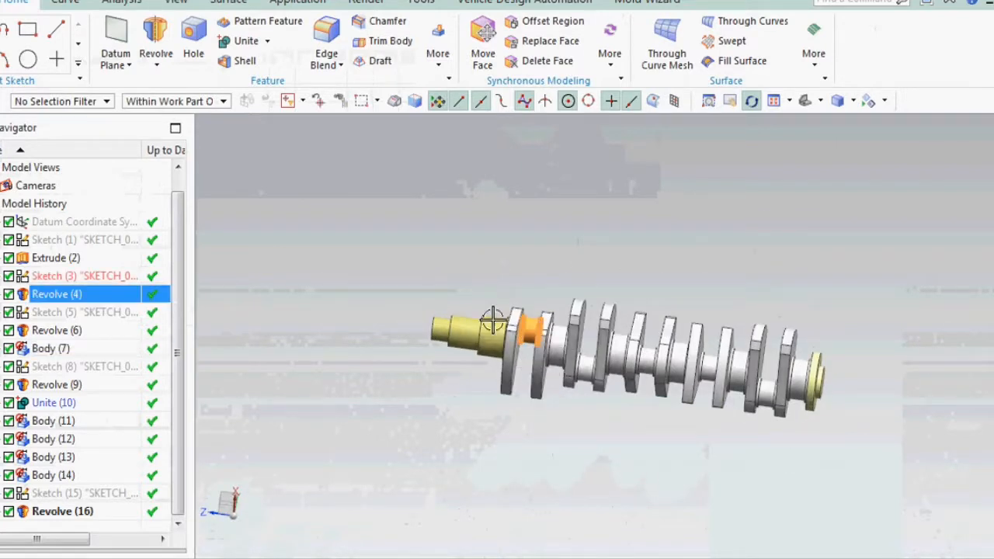
right_click(179, 69)
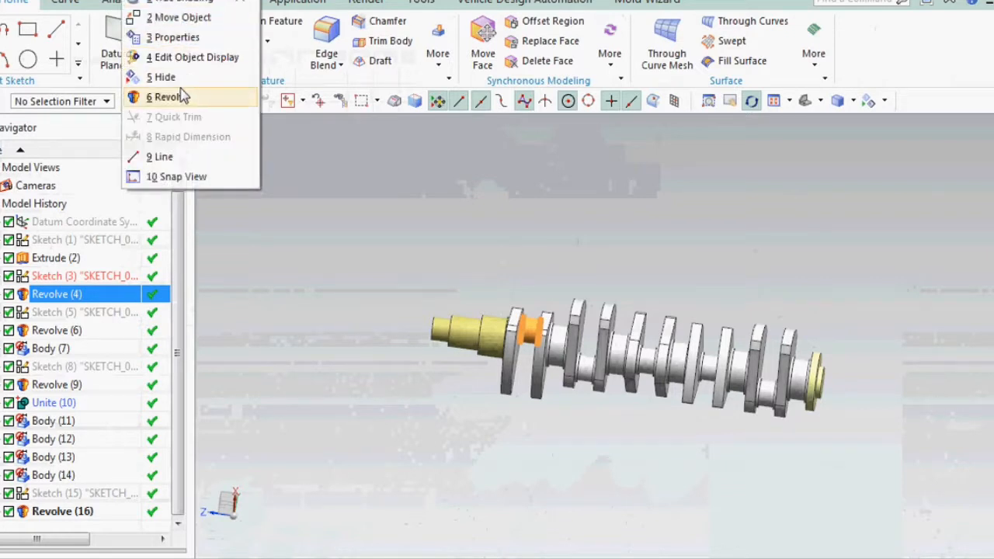
left_click(180, 17)
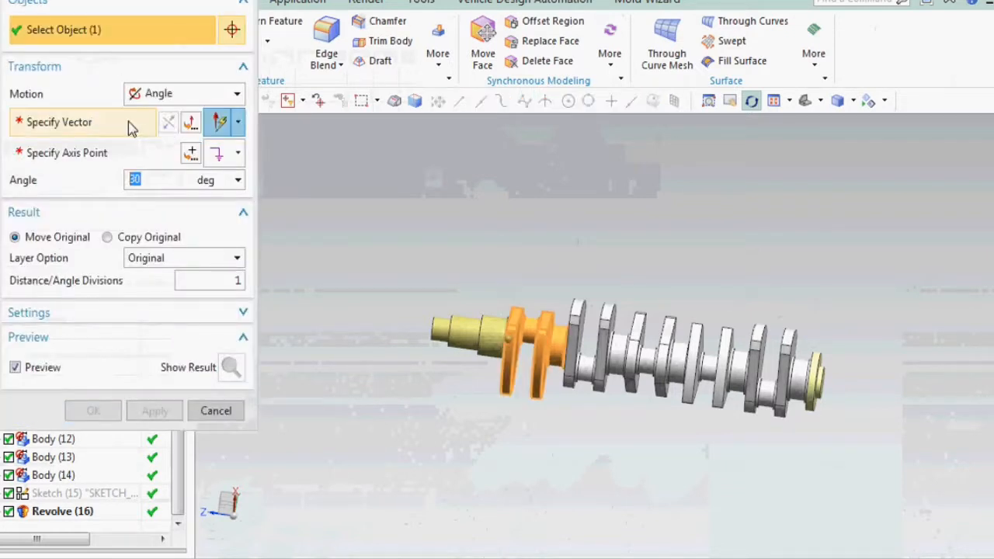
left_click(120, 132)
left_click(587, 279)
middle_click_drag(288, 288, 500, 391)
left_click(91, 410)
Rotate the second crank throw 10 degrees about the crankshaft's Z-axis, moving the original body.
middle_click_drag(570, 257, 626, 356)
middle_click_drag(693, 391, 677, 411)
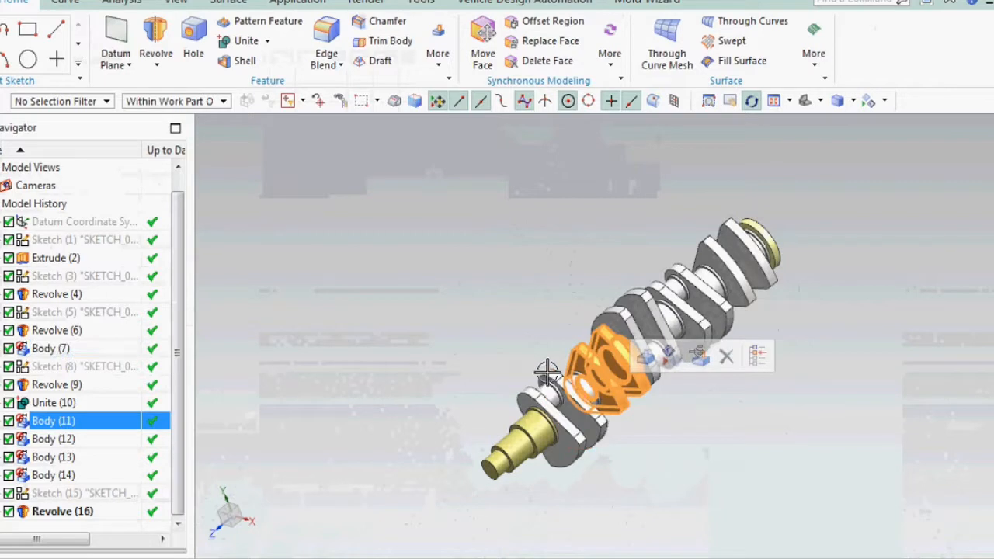
key("ctrl+t")
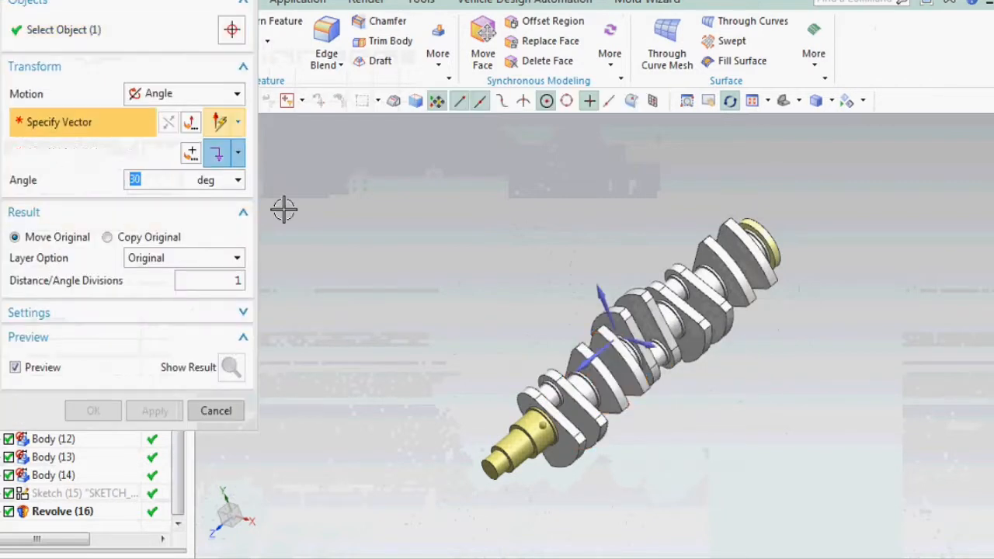
left_click(594, 359)
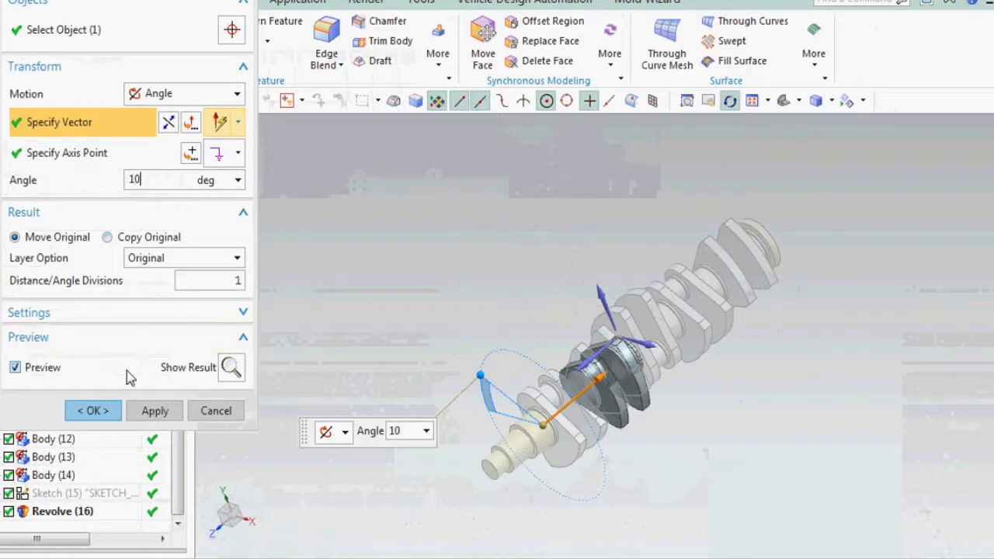
left_click(92, 410)
Rotate the third crank throw 20 degrees about the crankshaft's Z-axis, moving the original body.
middle_click_drag(543, 380, 597, 349)
mouse_move(521, 378)
middle_mouse_down()
mouse_move(501, 377)
mouse_move(503, 386)
middle_mouse_up()
key("ctrl+t")
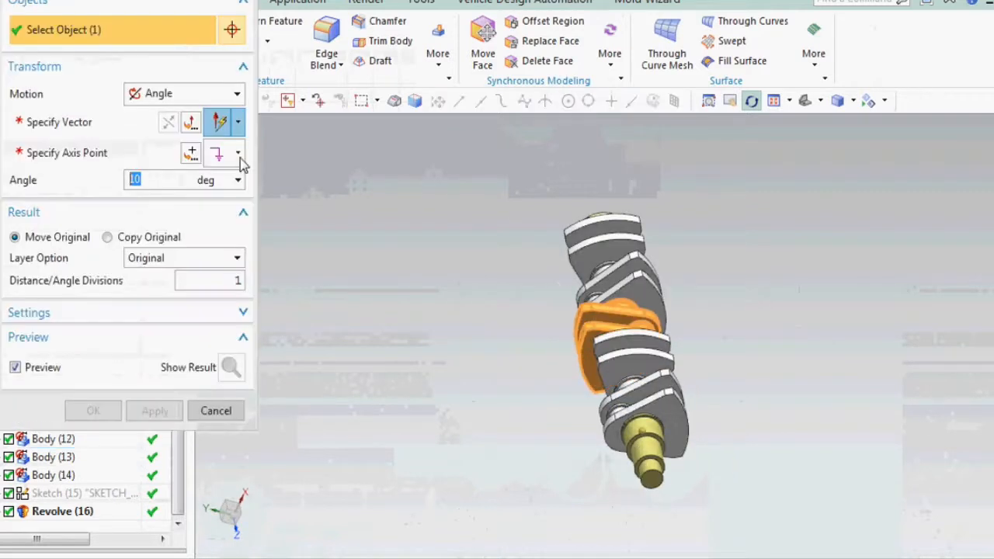
left_click(222, 153)
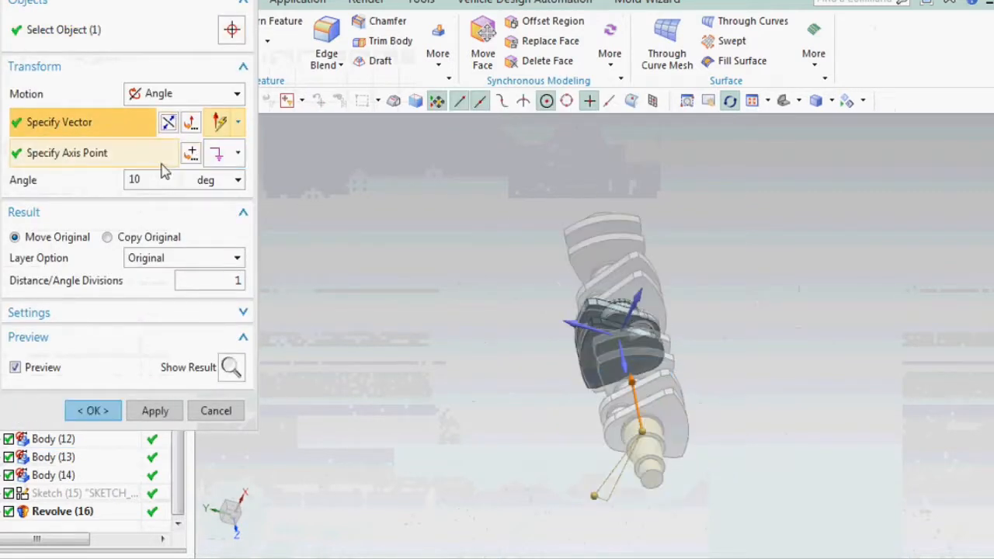
left_click(93, 411)
Rotate the fourth crank throw 110 degrees about the Z-axis, reversing the rotation direction and moving the original body.
middle_click_drag(526, 393, 616, 445)
middle_click_drag(696, 358, 694, 354)
left_click(694, 354)
key("ctrl+t")
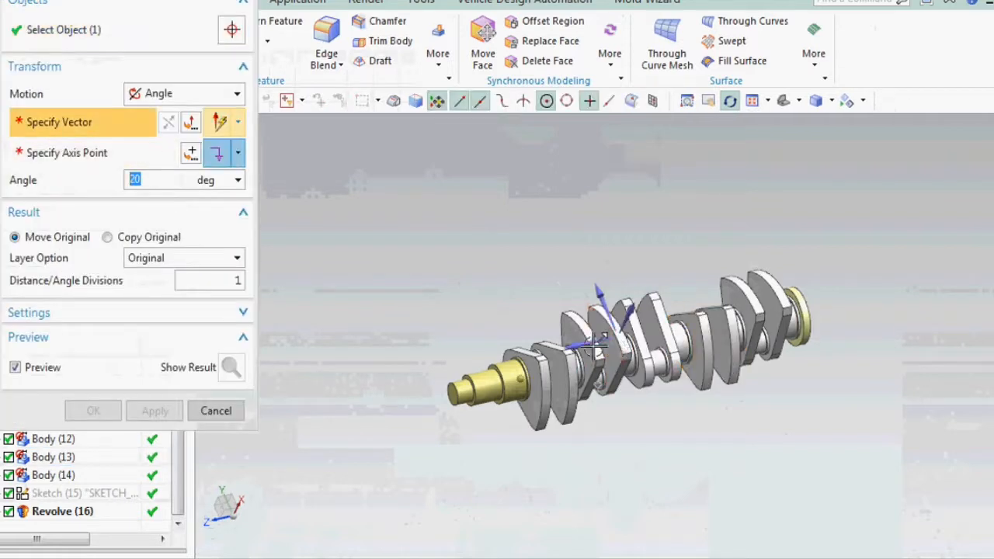
left_click(595, 343)
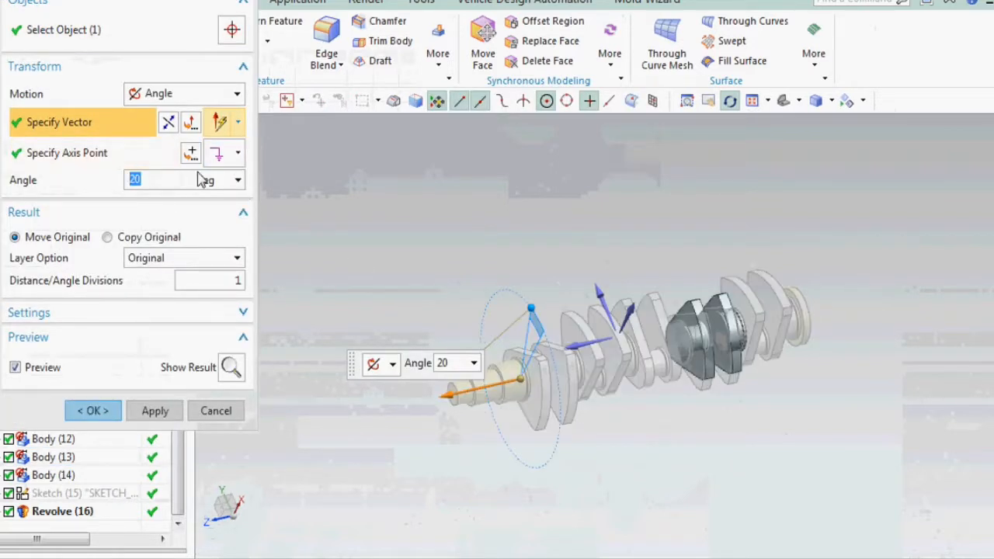
key("Return")
middle_click_drag(372, 292, 687, 337)
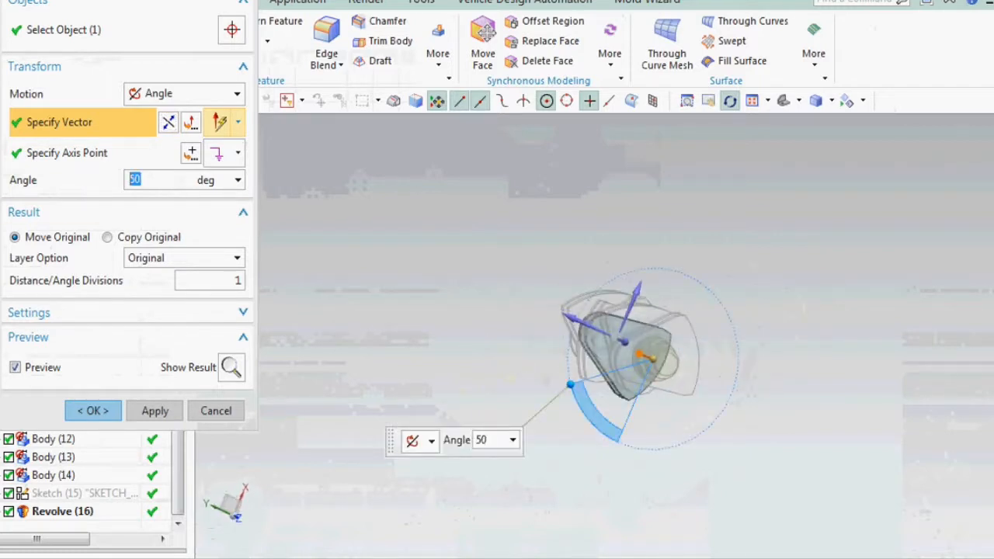
key("Return")
middle_click_drag(606, 315, 629, 336)
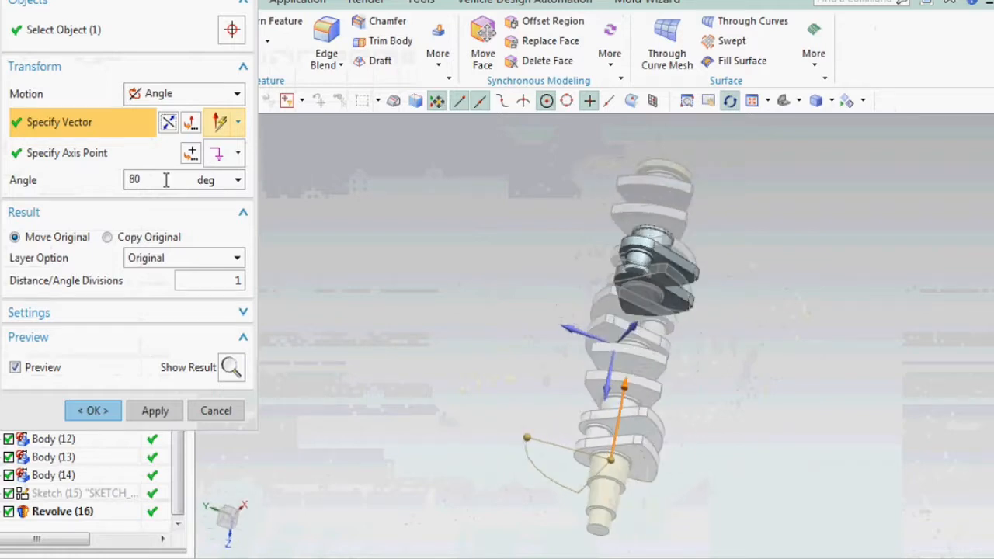
left_click(169, 123)
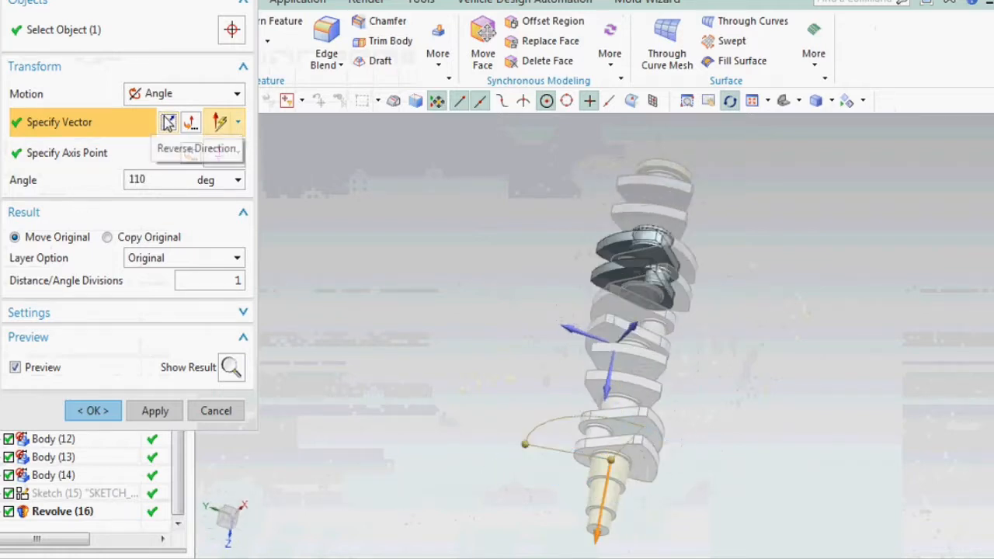
left_click(93, 411)
Rotate the last crank throw, beside the end flange, 110 degrees about the Z-axis, moving the original body.
middle_click_drag(591, 311, 597, 341)
left_click(787, 337)
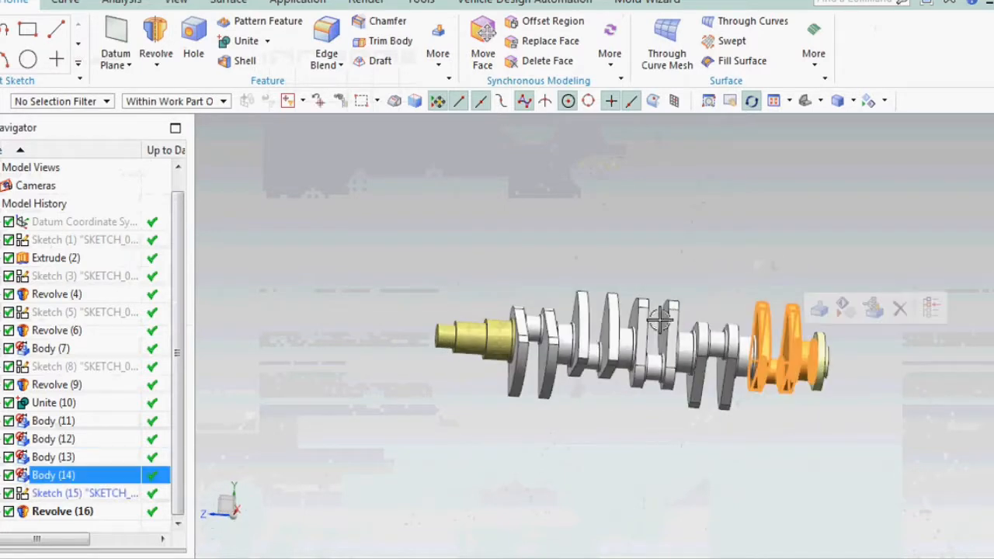
key("ctrl+t")
left_click(135, 134)
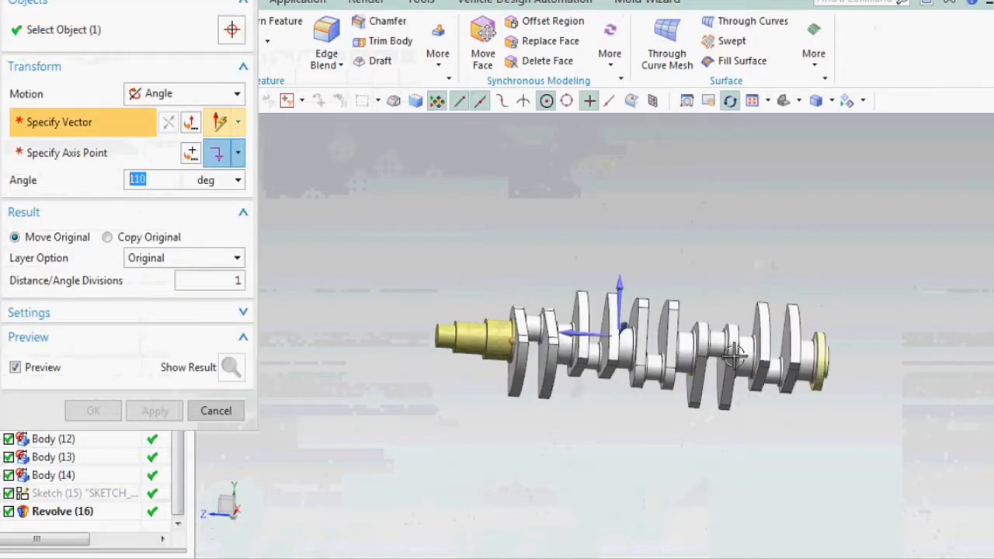
left_click(696, 372)
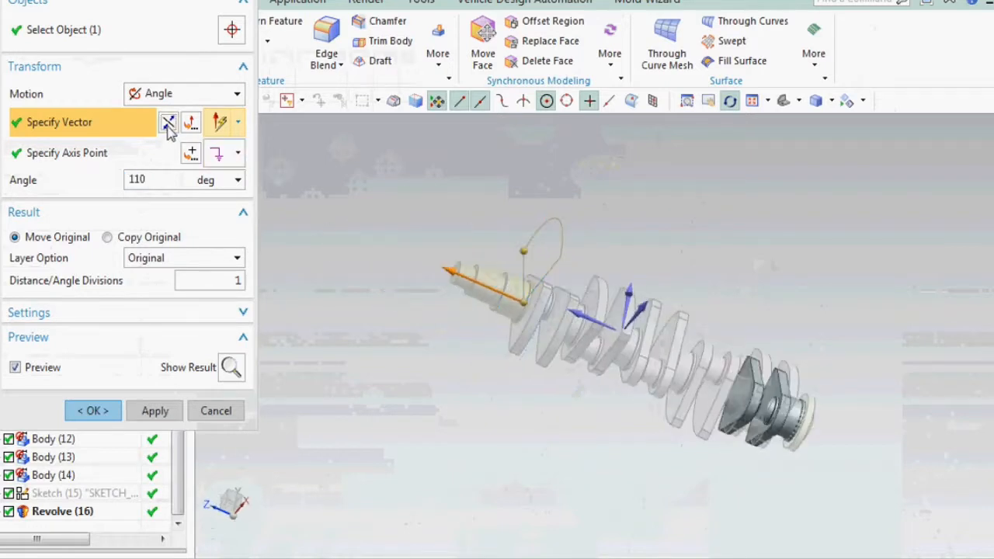
middle_click_drag(810, 336, 703, 310)
left_click(92, 411)
Rotate the last crank throw, beside the end flange, a further 25 degrees about the Z-axis.
left_click(763, 443)
key("ctrl+t")
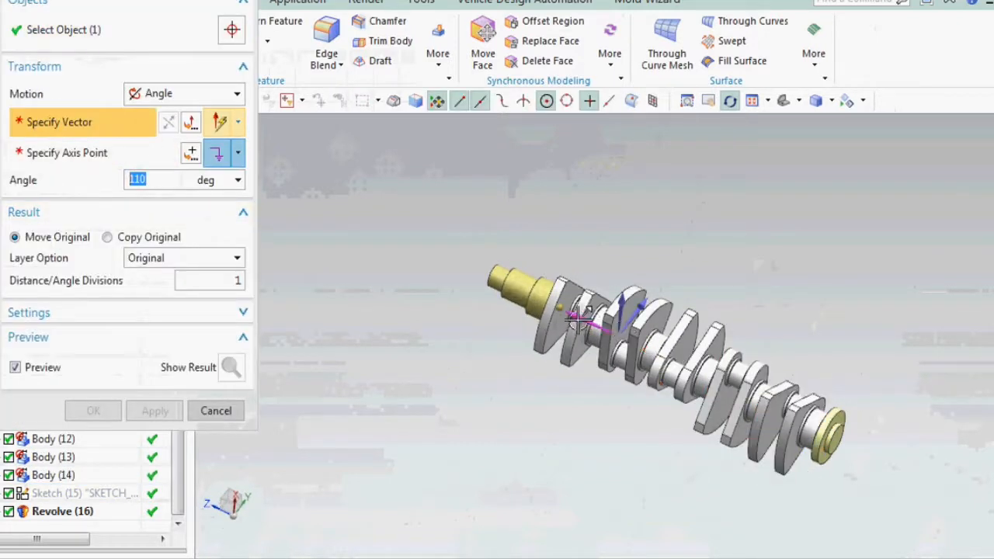
left_click(579, 319)
key("Return")
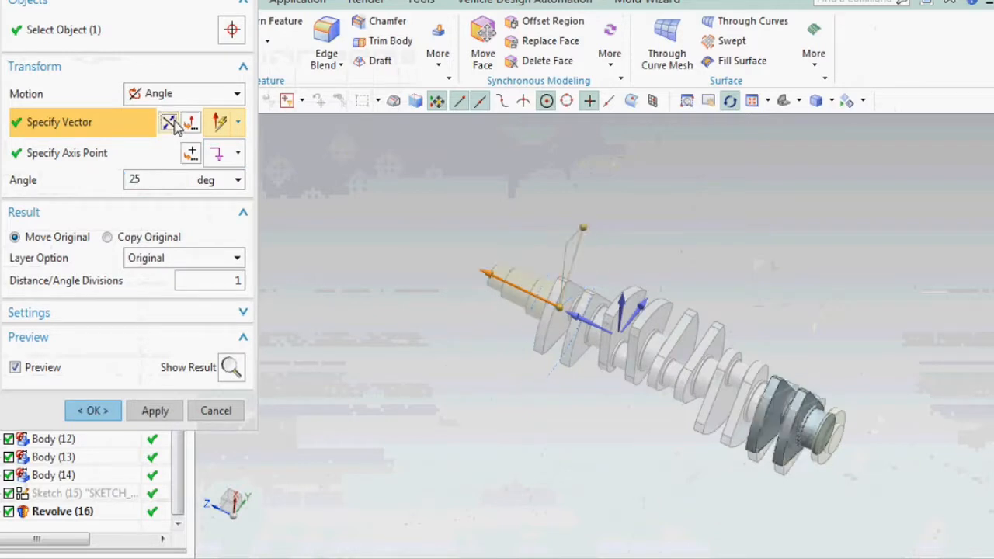
left_click(94, 412)
middle_click_drag(439, 360, 526, 328)
key("F8")
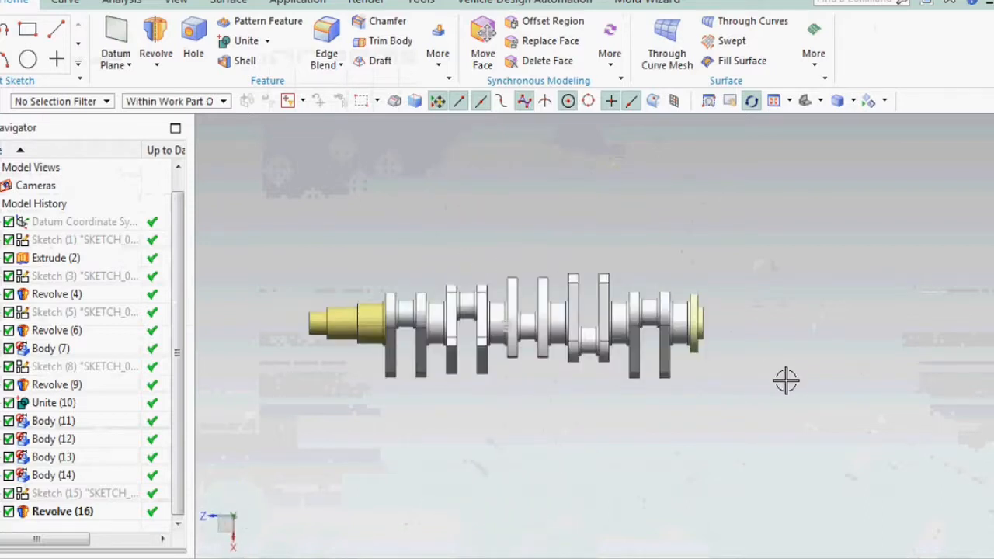
middle_click_drag(542, 386, 554, 378)
scroll(320, 243, "up", 2)
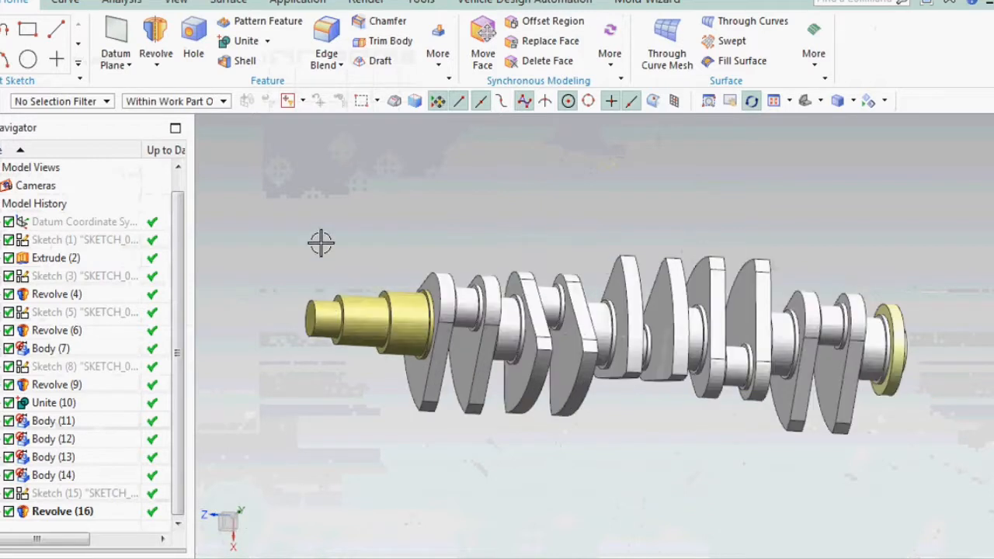
left_click(463, 308)
left_click(542, 365)
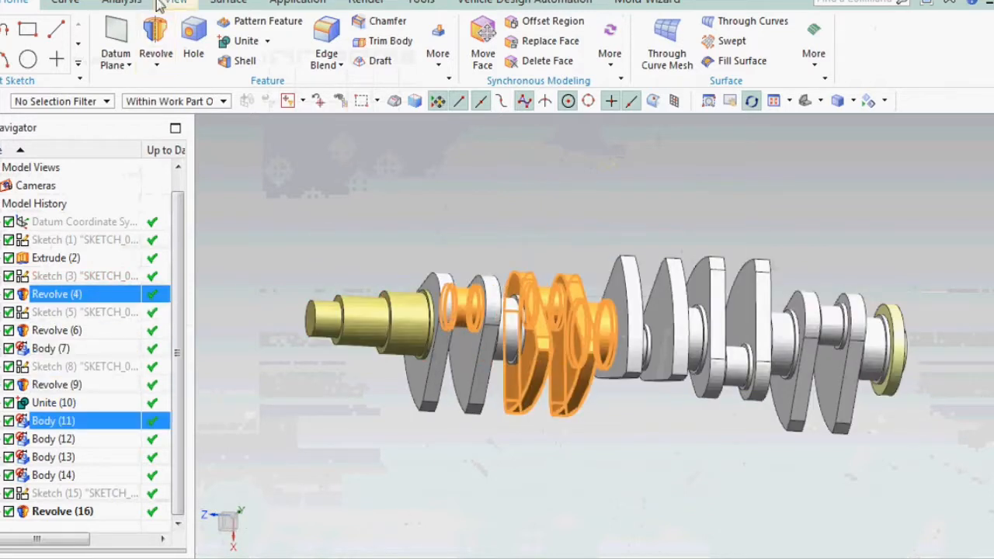
left_click(134, 1)
left_click(184, 78)
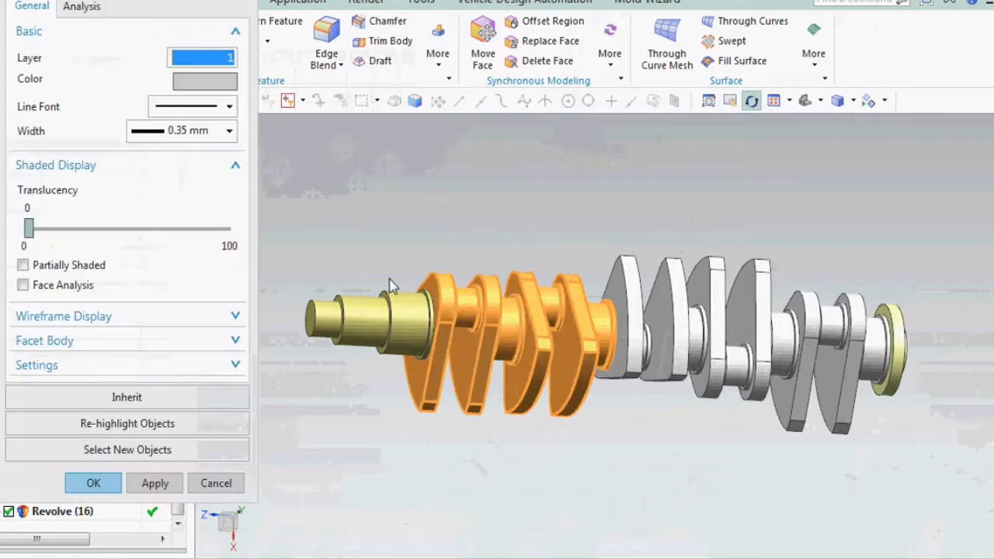
key("Escape")
left_click(662, 225)
middle_click_drag(781, 407, 826, 418)
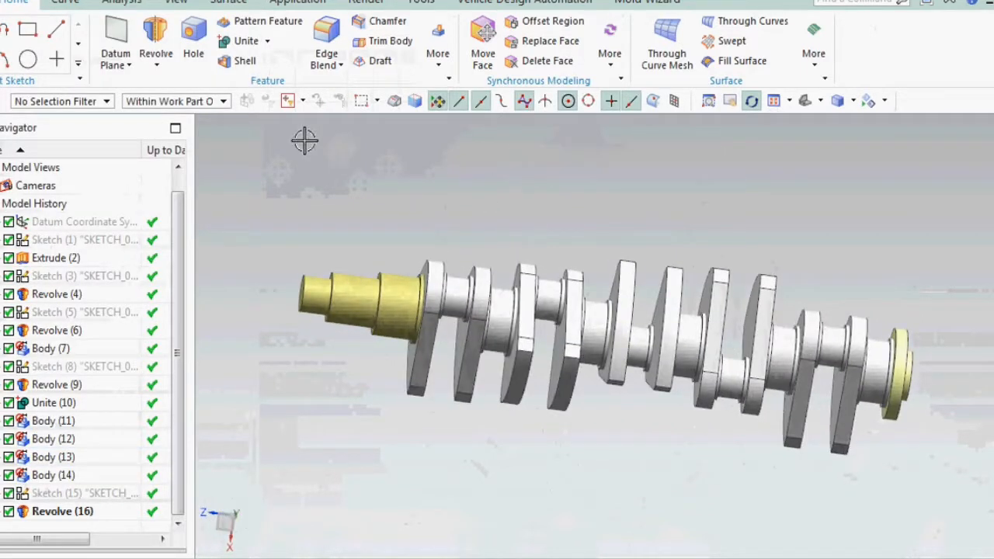
Start editing the object display with the selection type filter restricted to faces.
key("ctrl+j")
left_click(231, 180)
left_click(61, 18)
key("Return")
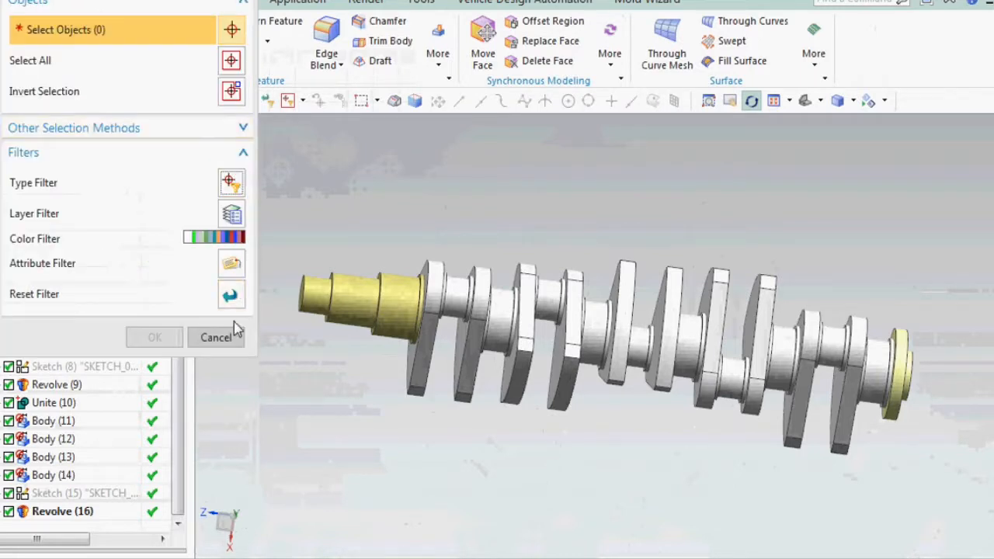
left_click(232, 182)
left_click(31, 43)
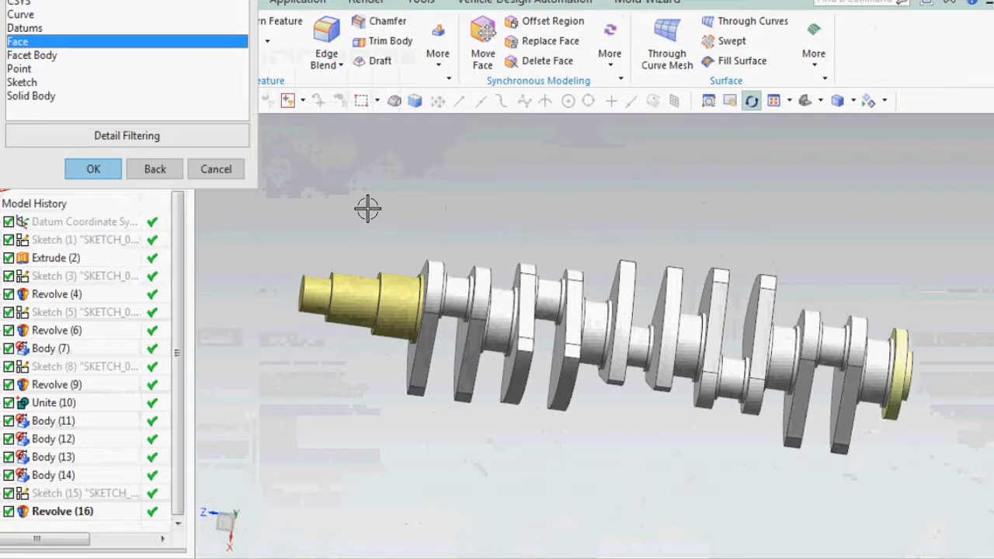
key("Return")
Select the cylindrical faces of the five offset crankpins and change their color to dark teal.
scroll(447, 283, "up", 5)
left_click(443, 268)
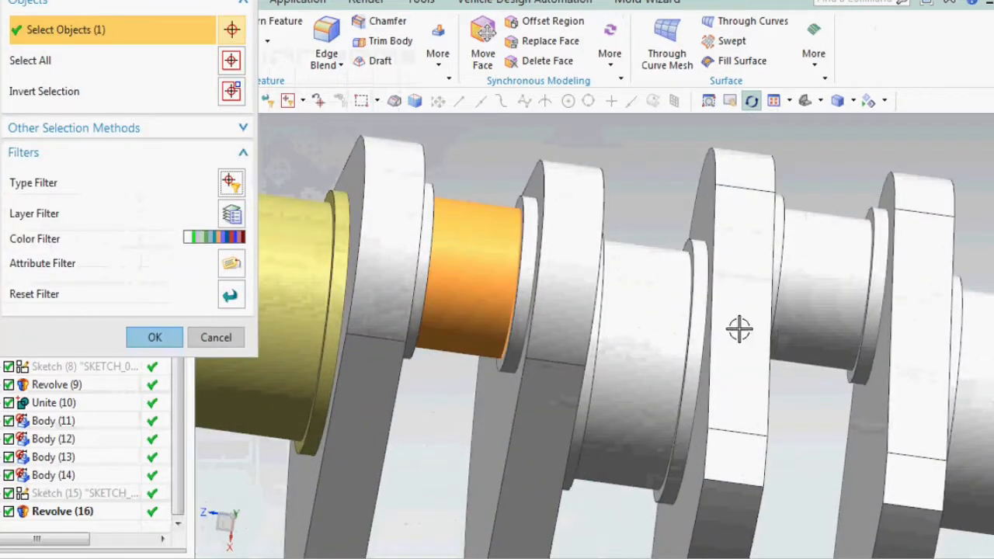
left_click(808, 281)
scroll(773, 337, "down", 3)
left_click(823, 350)
scroll(573, 334, "down", 4)
scroll(739, 364, "up", 4)
left_click(739, 366)
scroll(696, 344, "down", 3)
scroll(794, 329, "up", 3)
left_click(806, 330)
middle_click(600, 247)
left_click(187, 84)
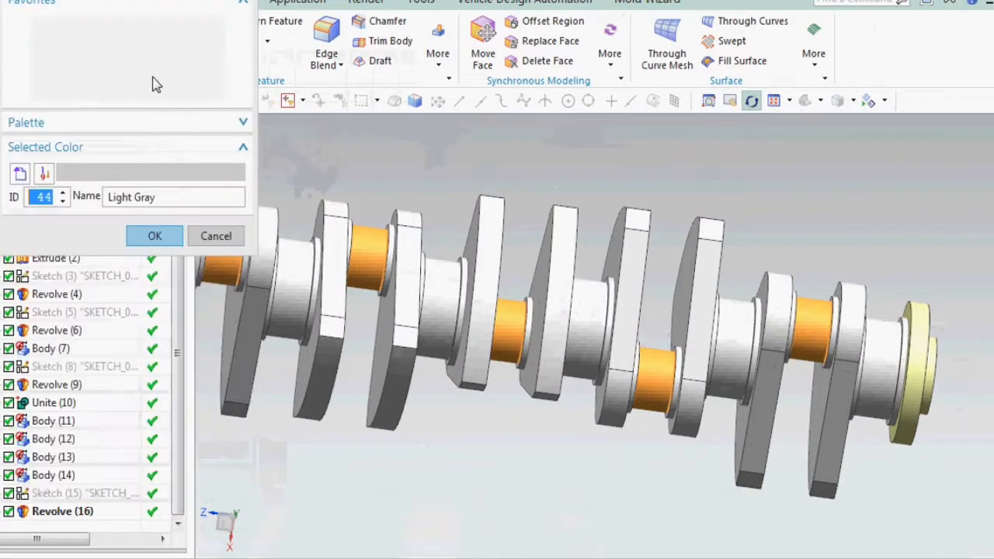
left_click(164, 234)
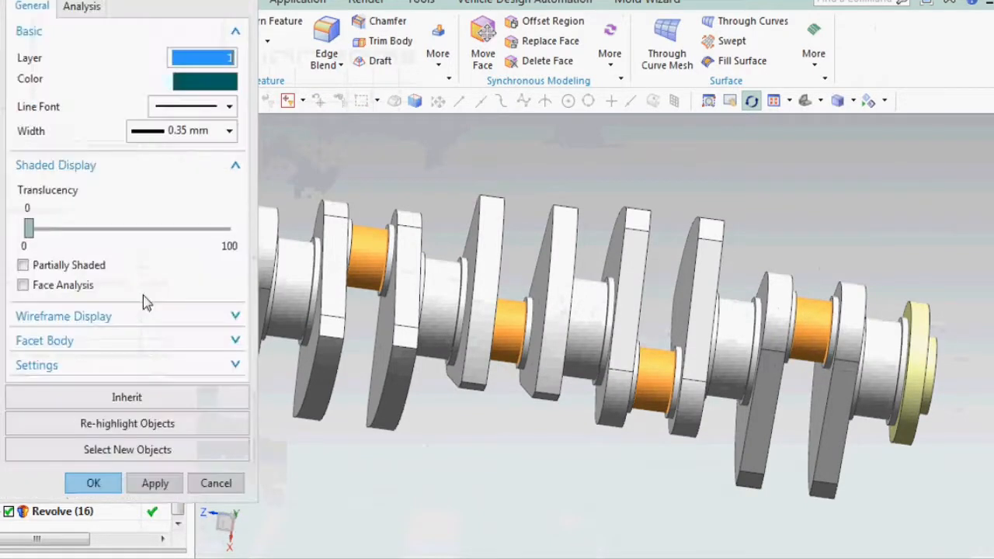
left_click(95, 482)
Start another object display edit with the type filter set to Face.
middle_click_drag(781, 284, 599, 233)
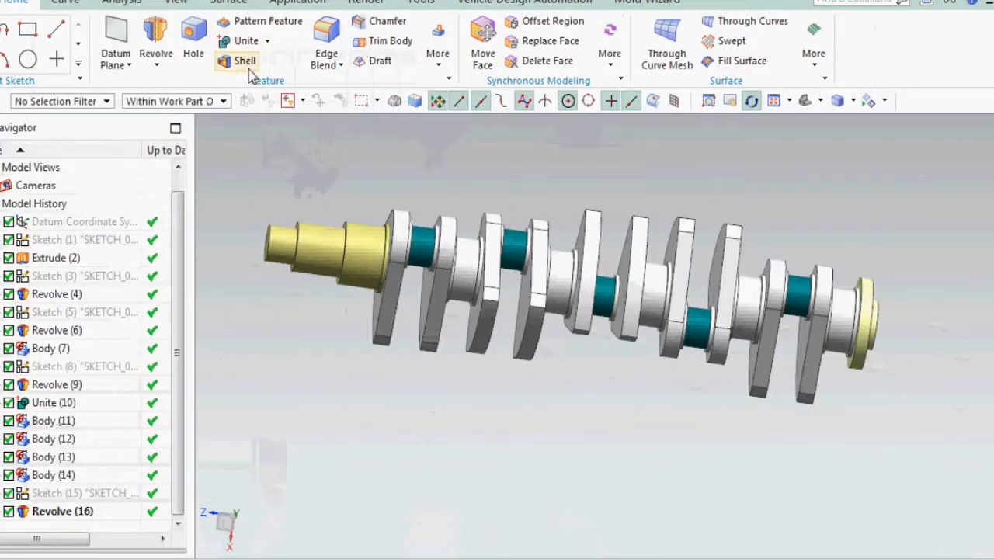
key("ctrl+j")
scroll(454, 249, "up", 2)
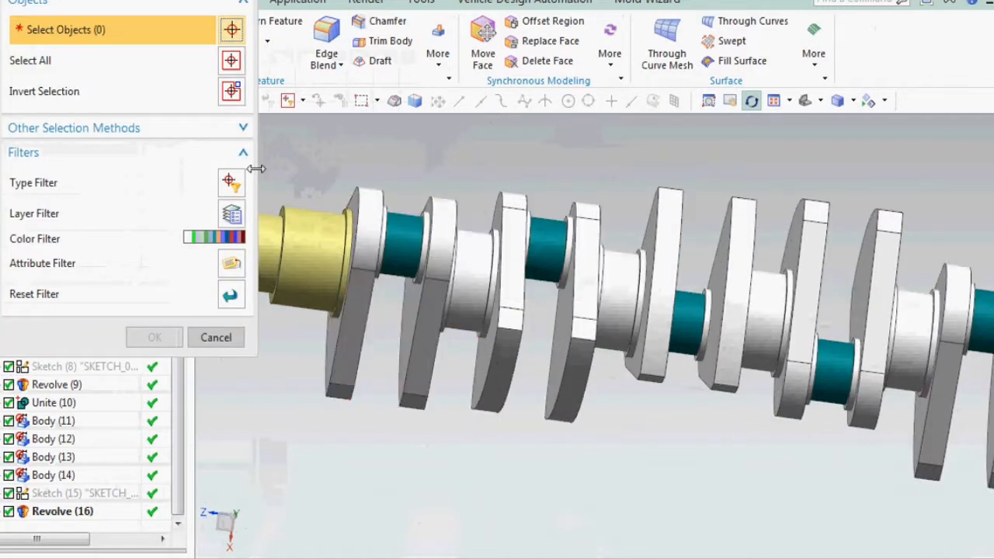
left_click(236, 183)
left_click(72, 42)
left_click(93, 168)
Select the cylindrical faces of the five main journals between the throws and color them olive yellow.
left_click(461, 249)
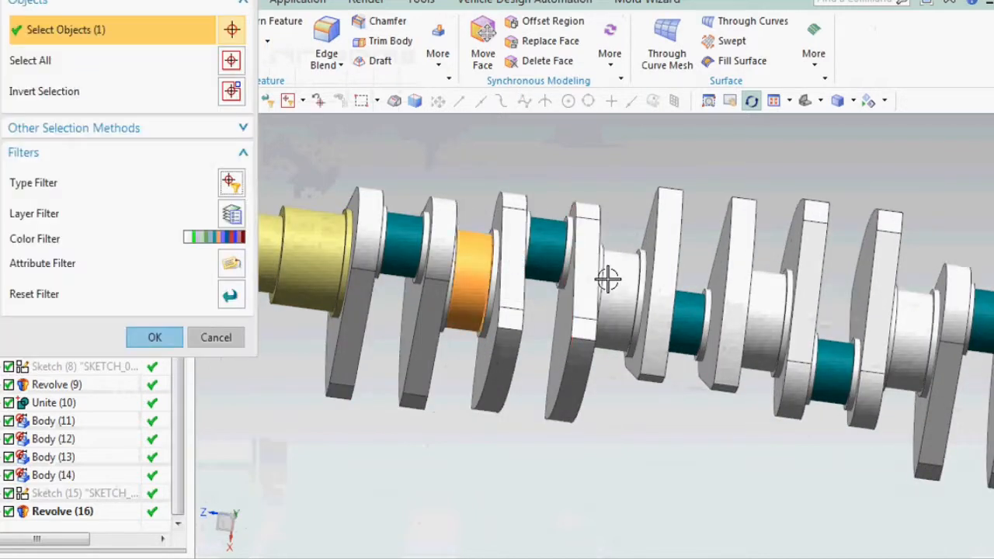
left_click(609, 280)
scroll(579, 302, "down", 3)
scroll(605, 295, "up", 2)
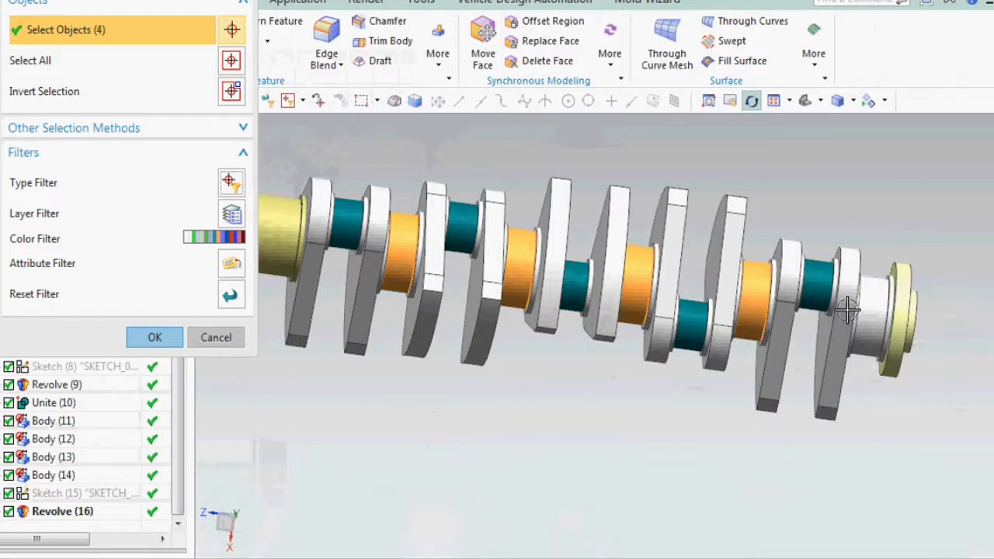
middle_click(394, 198)
left_click(199, 80)
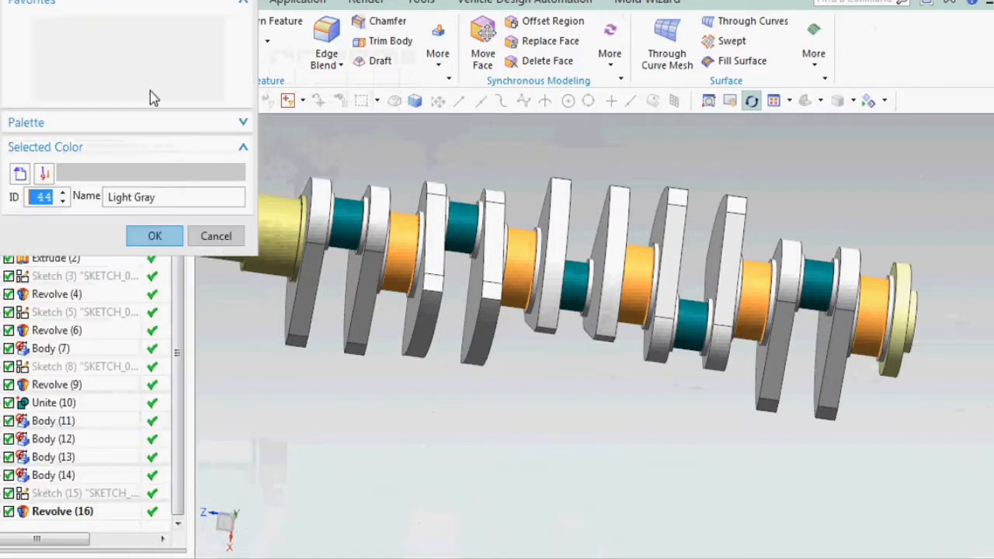
left_click(103, 59)
left_click(155, 236)
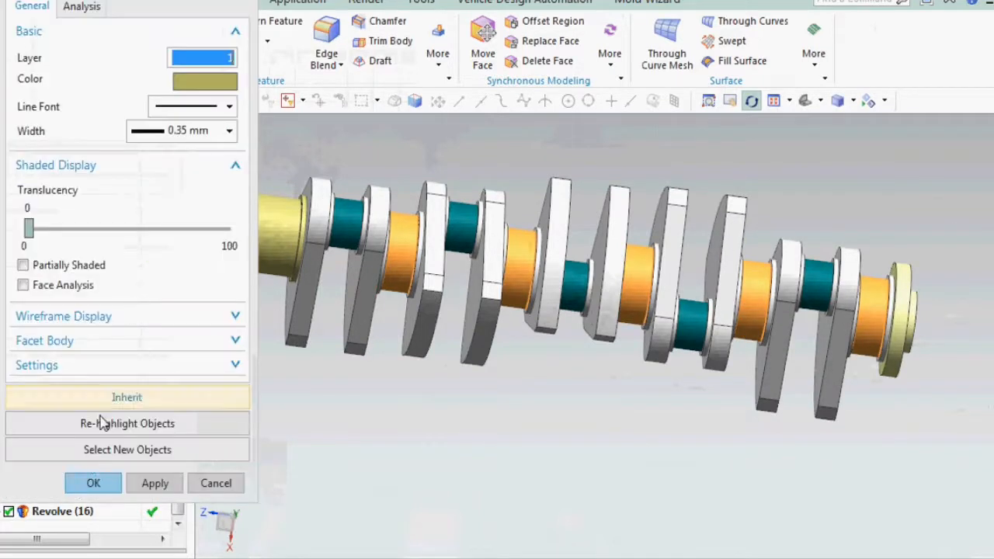
left_click(91, 481)
Switch the colored crankshaft back to the realistic rendering style and view it from several angles.
scroll(564, 342, "down", 2)
middle_click_drag(550, 336, 568, 347)
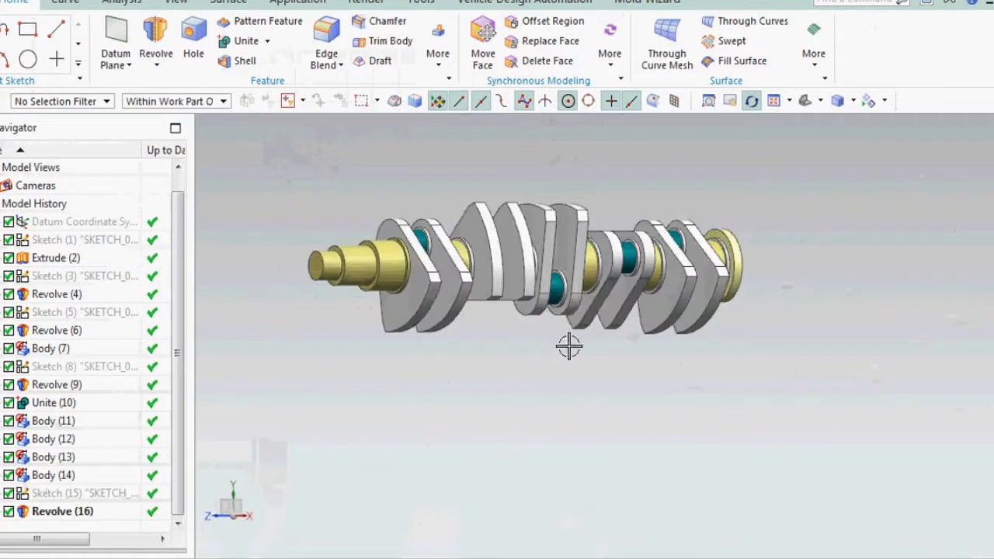
scroll(264, 214, "up", 3)
right_click(246, 225)
left_click(340, 401)
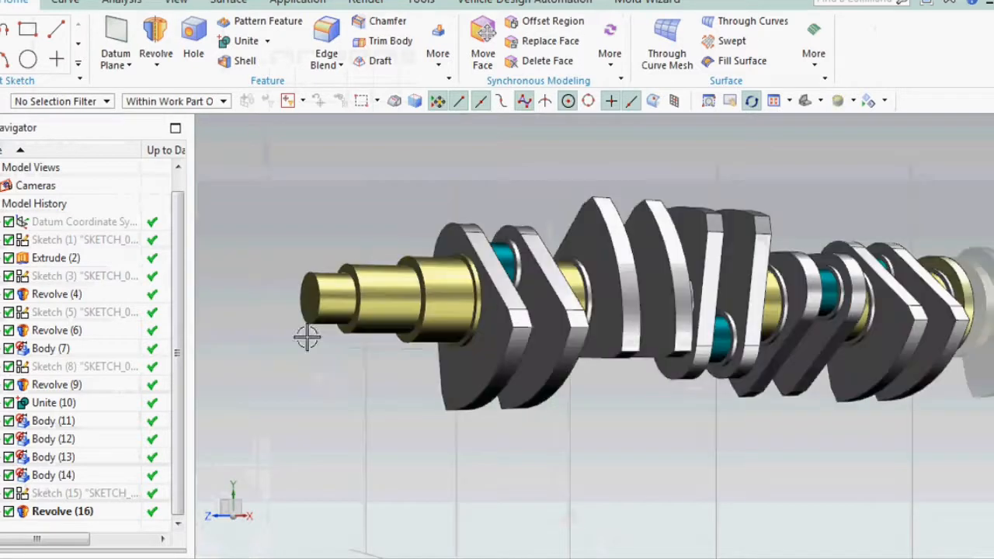
middle_click_drag(392, 328, 344, 328)
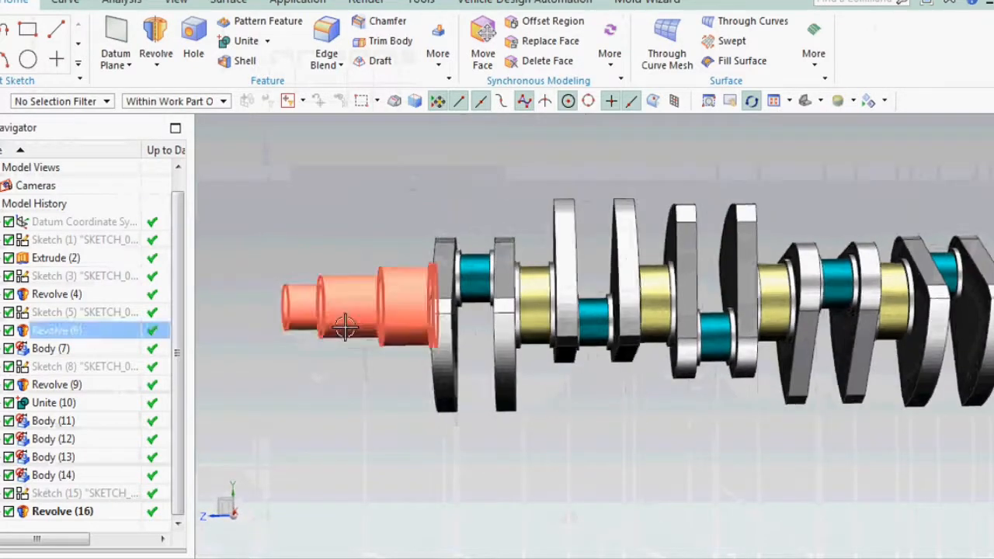
scroll(345, 328, "down", 2)
mouse_move(586, 372)
middle_mouse_down()
mouse_move(850, 305)
mouse_move(732, 189)
mouse_move(699, 295)
mouse_move(661, 303)
mouse_move(627, 337)
mouse_move(606, 328)
mouse_move(628, 319)
mouse_move(632, 291)
mouse_move(634, 344)
mouse_move(644, 312)
mouse_move(629, 355)
mouse_move(533, 334)
mouse_move(499, 265)
mouse_move(517, 193)
mouse_move(579, 171)
mouse_move(661, 222)
mouse_move(687, 283)
middle_mouse_up()
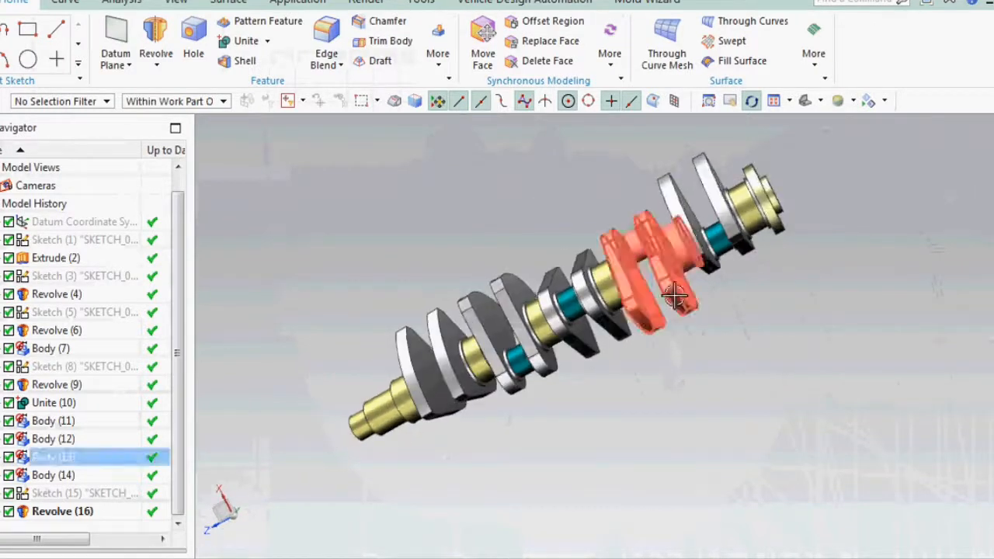
middle_click_drag(734, 271, 746, 326)
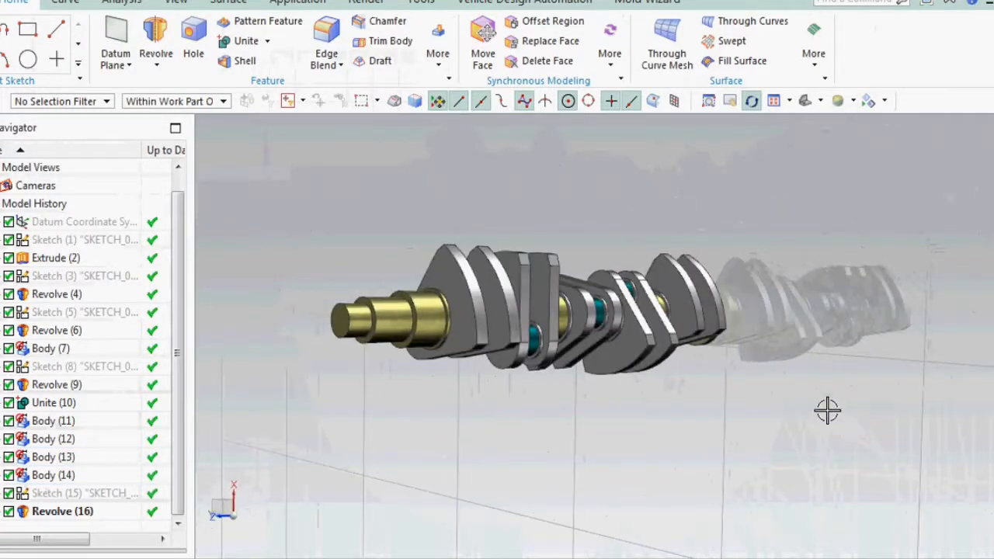